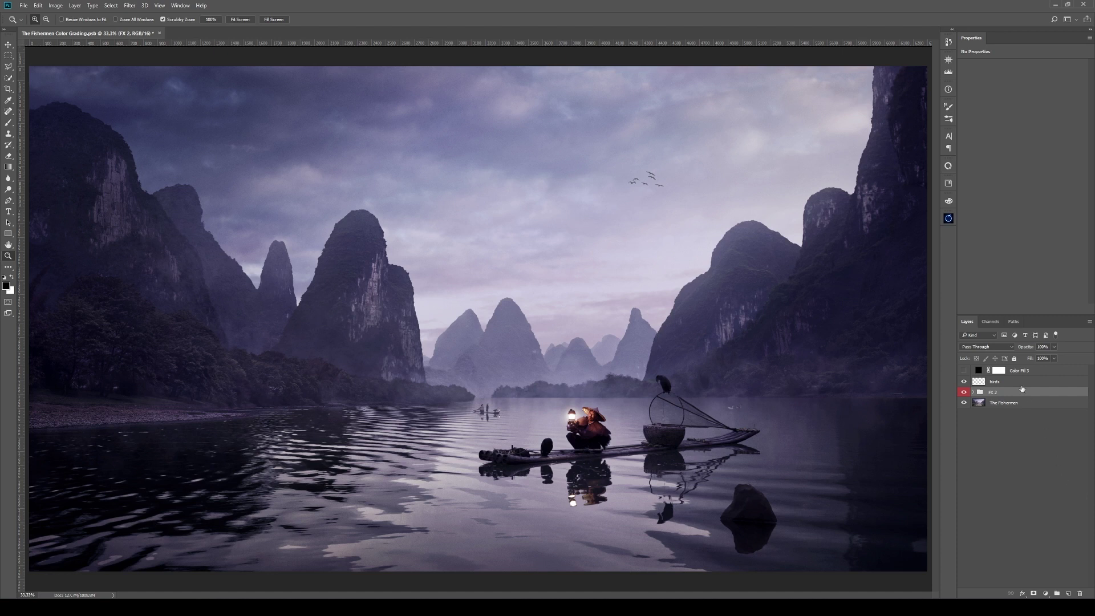
Step: Toggle the visibility of the FX 2 group to compare the image with and without the color grading
click(963, 393)
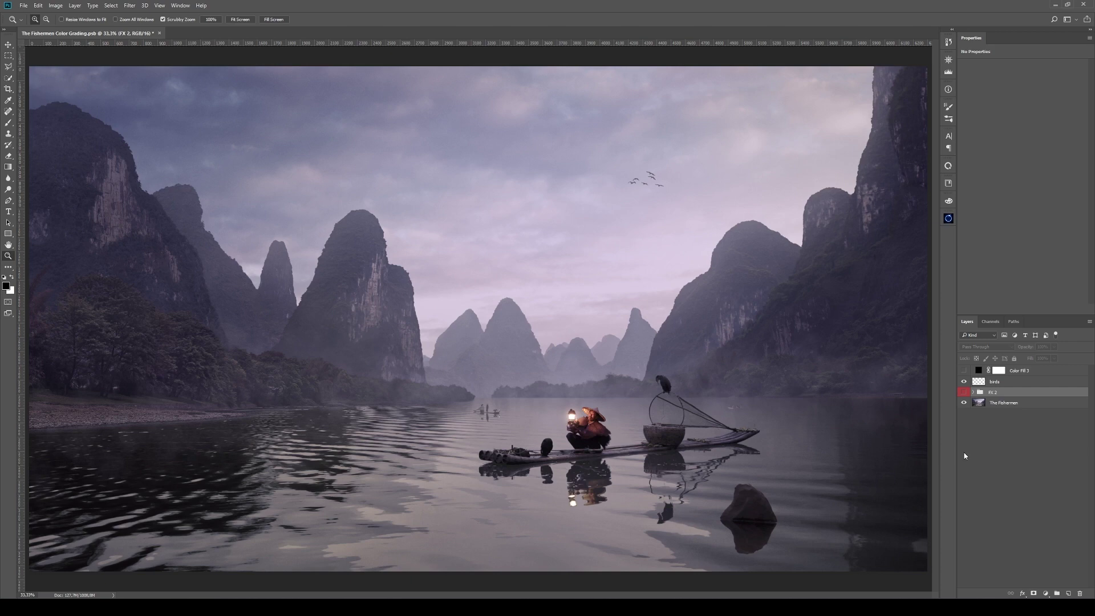
click(963, 393)
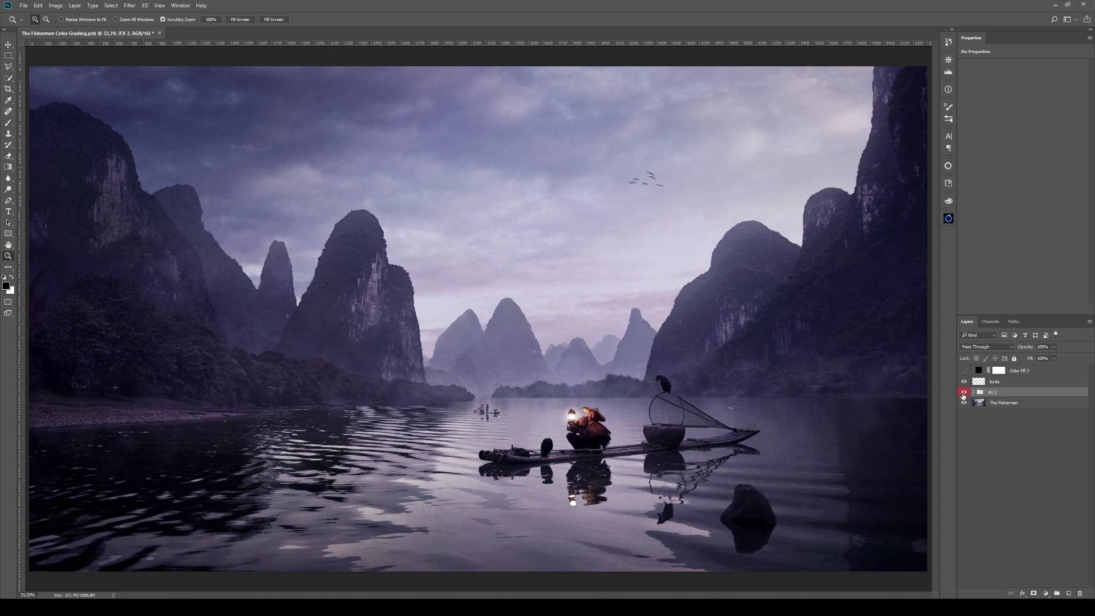
click(963, 393)
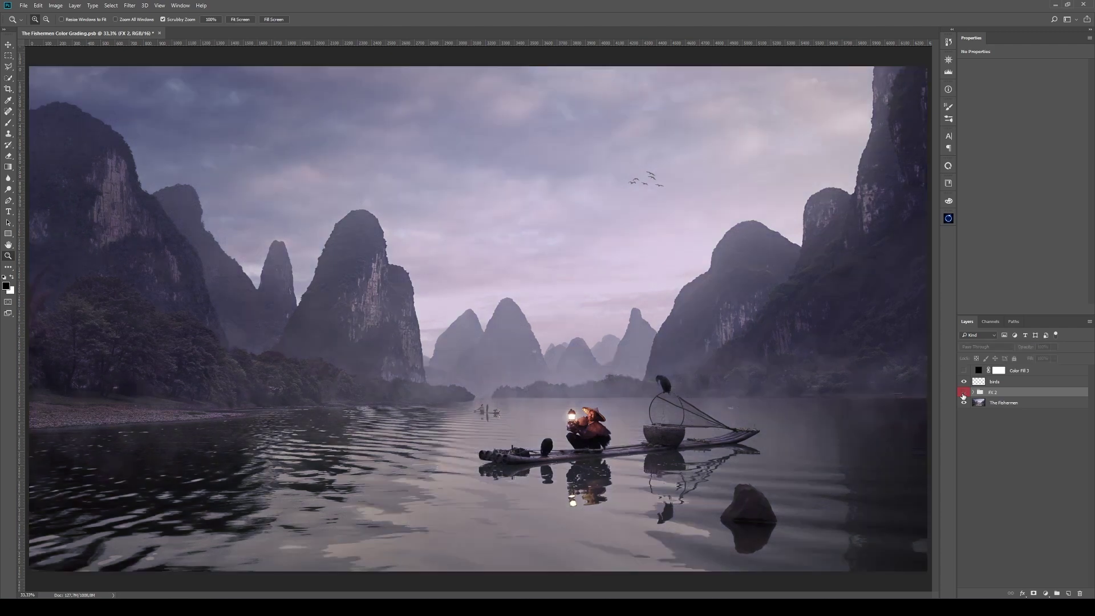
click(963, 393)
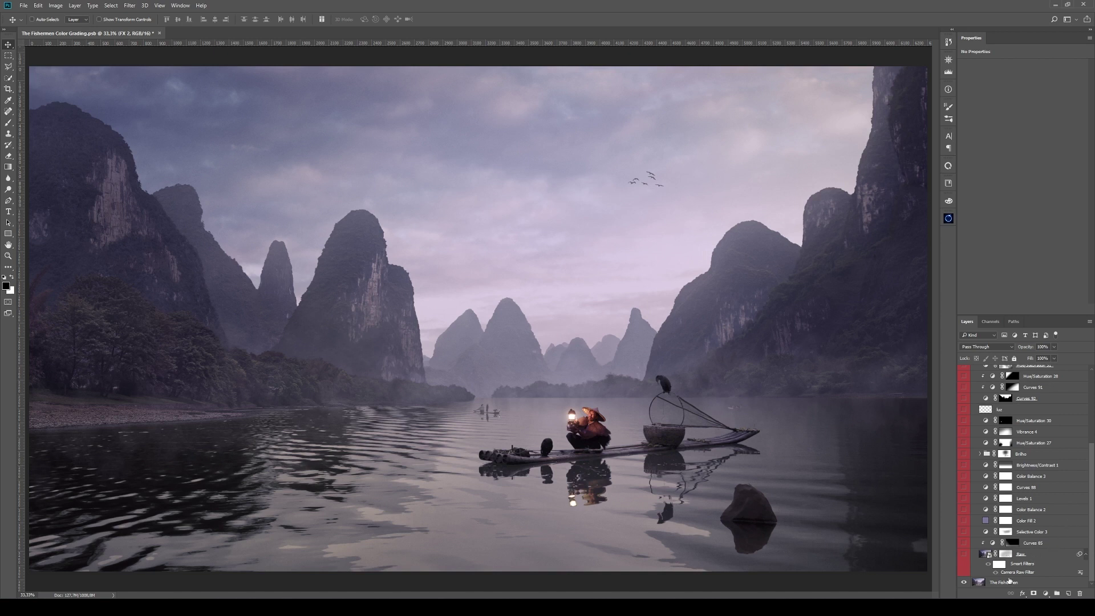
Step: Show the Raw smart object layer above The Fishermen and review the settings of its Camera Raw Filter
scroll(1089, 488, up, 2)
scroll(1093, 507, down, 2)
click(1028, 583)
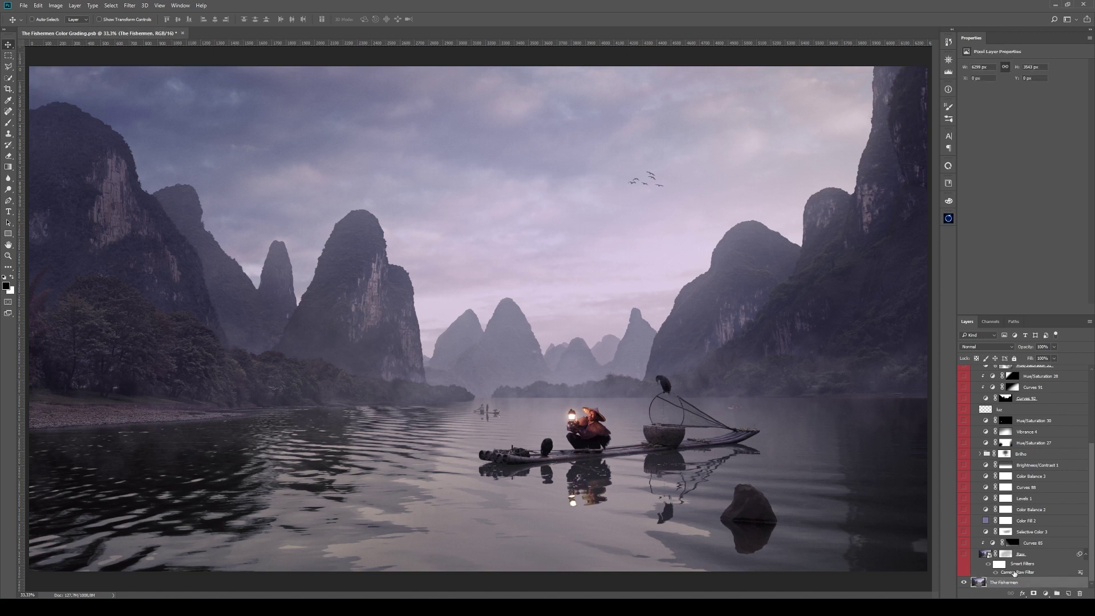
click(1021, 554)
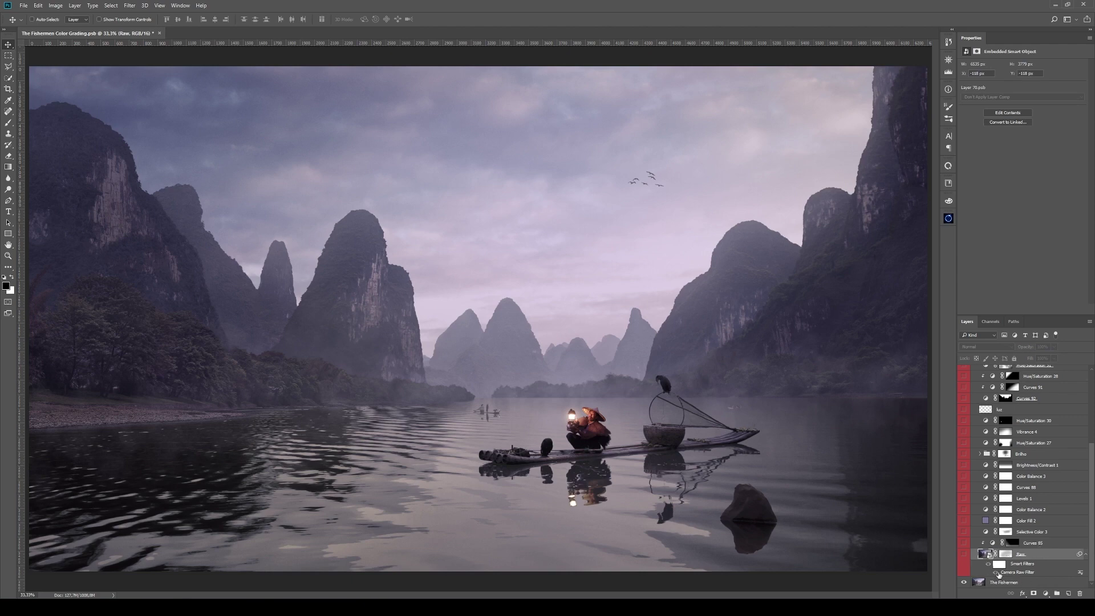
click(964, 554)
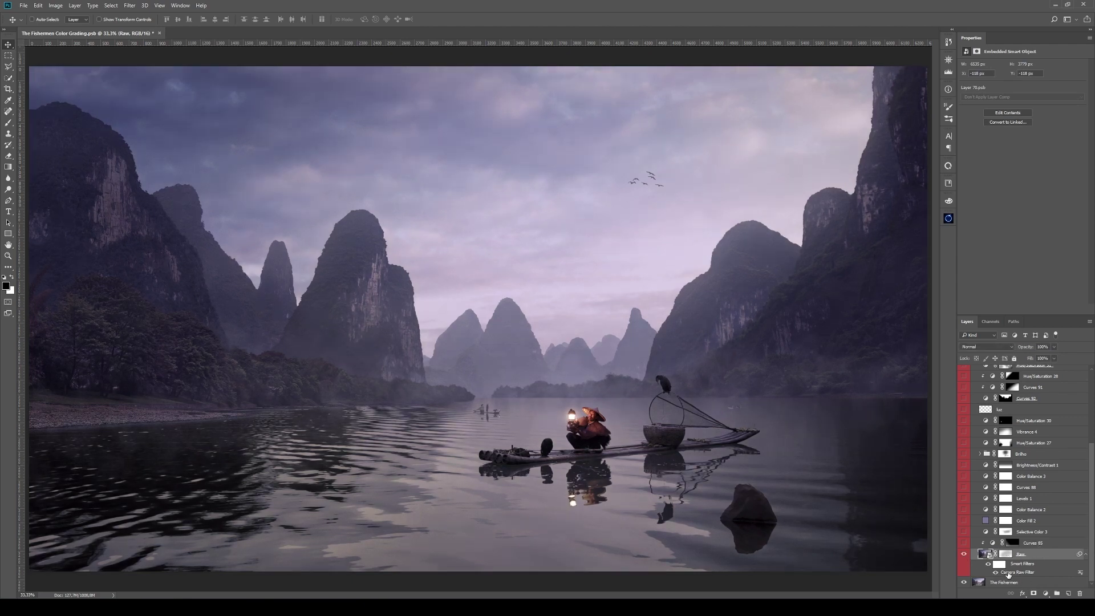
double_click(1006, 573)
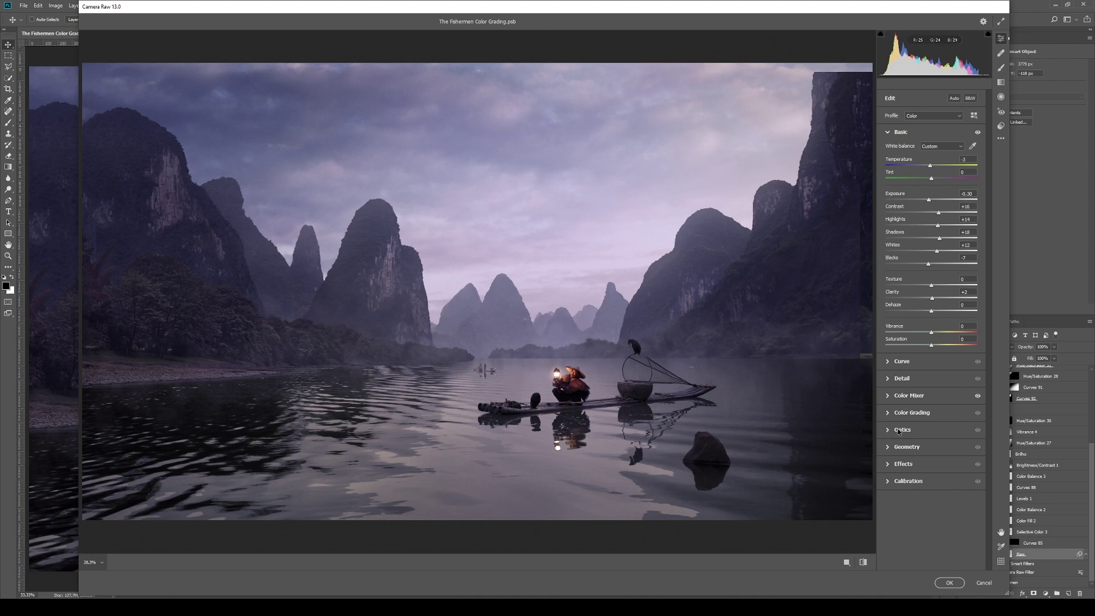
key(Return)
Step: Duplicate The Fishermen layer and convert the copy to a smart object
click(1010, 582)
key(ctrl)
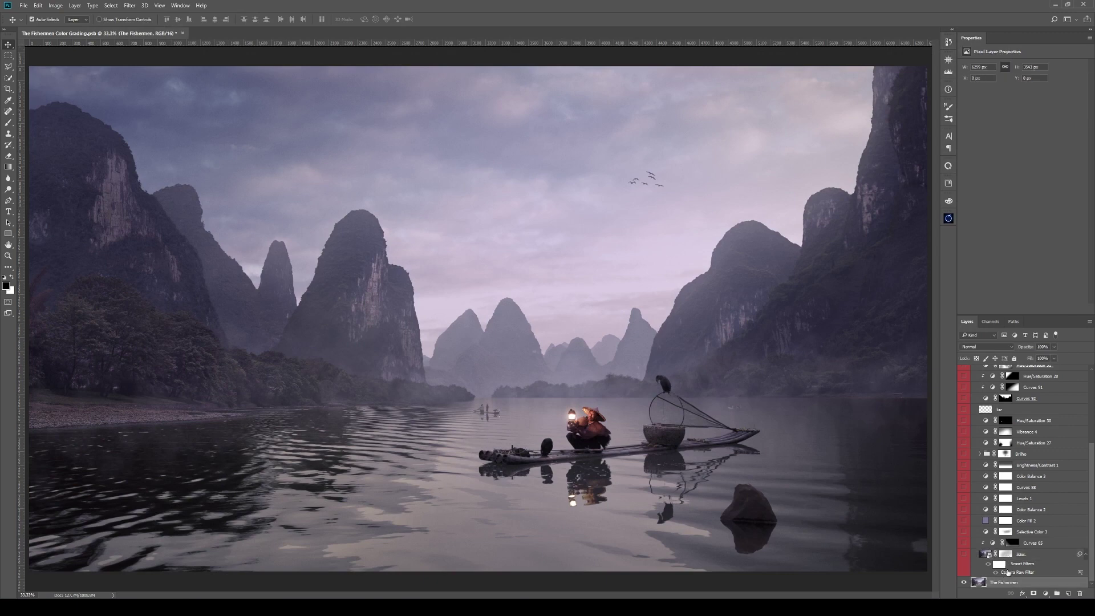
key(ctrl+j)
right_click(1047, 573)
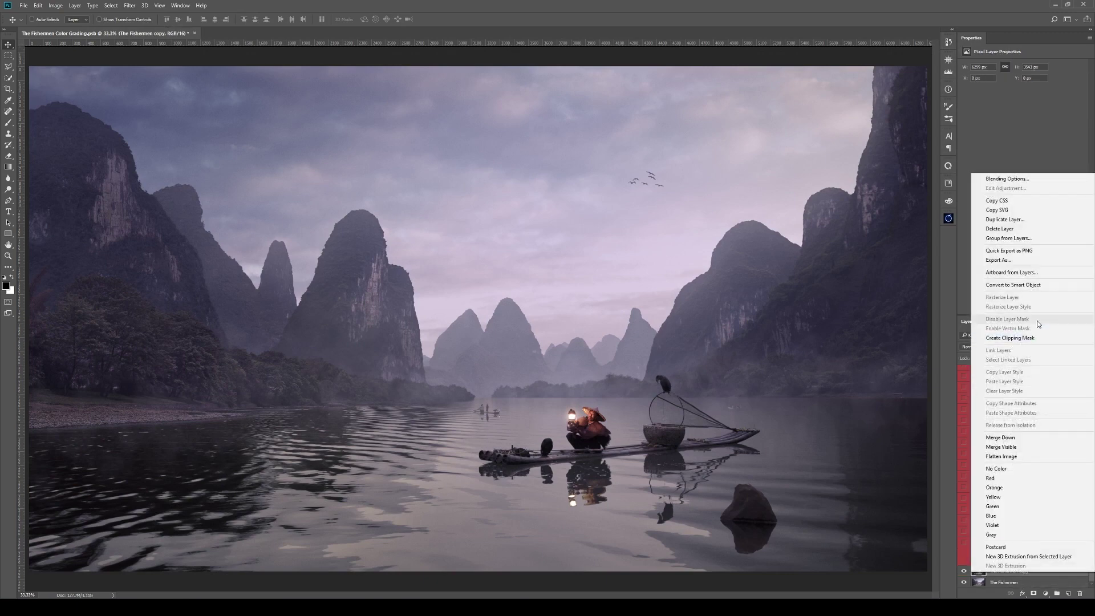
click(1015, 285)
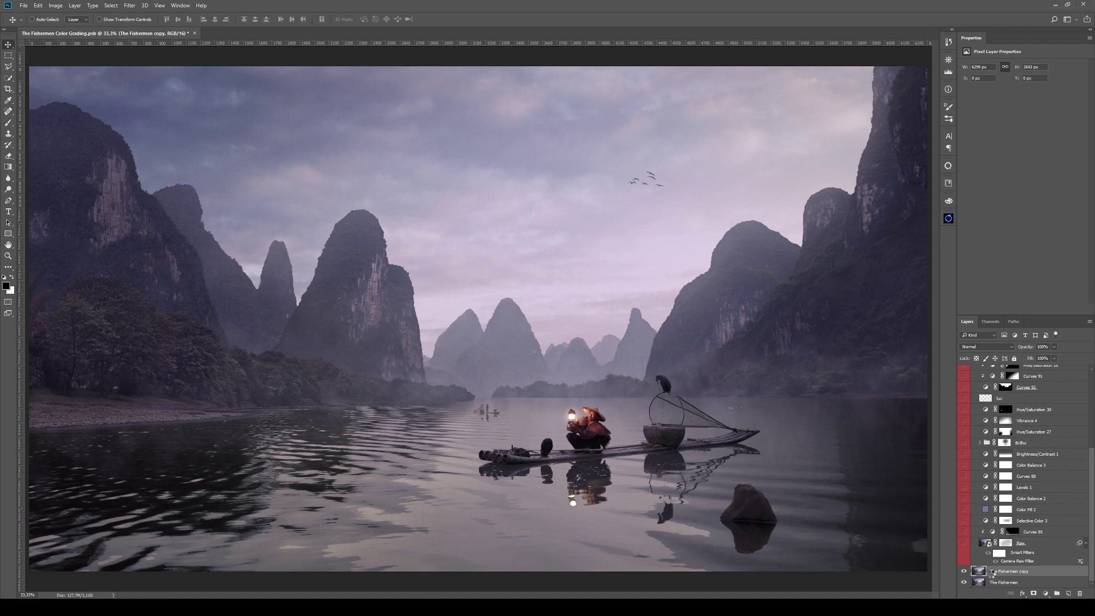
Step: Apply a Camera Raw Filter to the duplicated smart object with exposure at -0.25 and lowered shadows
click(126, 5)
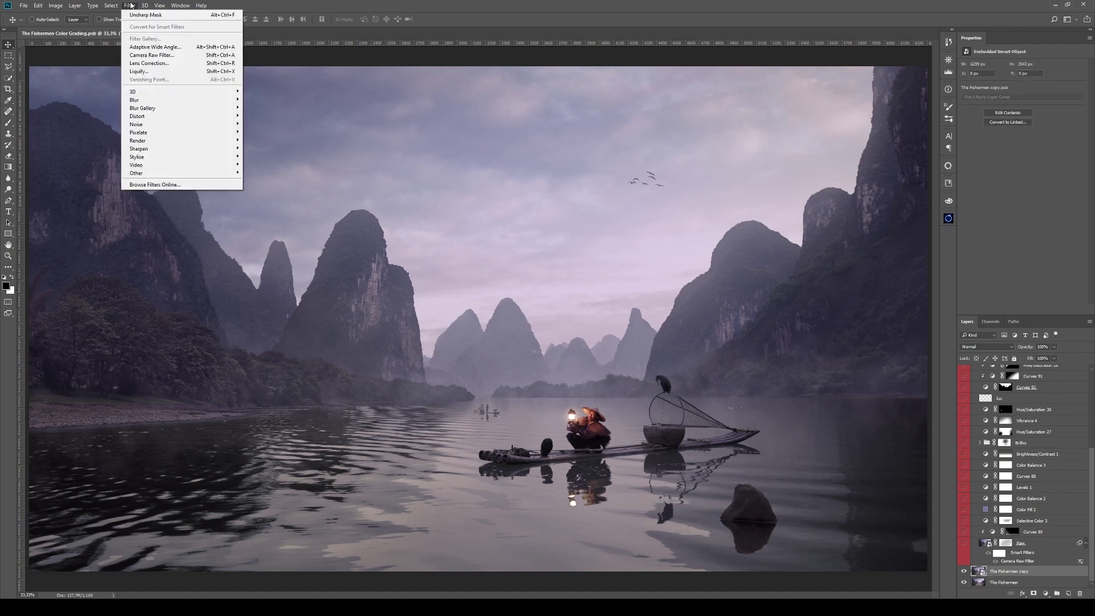
click(155, 58)
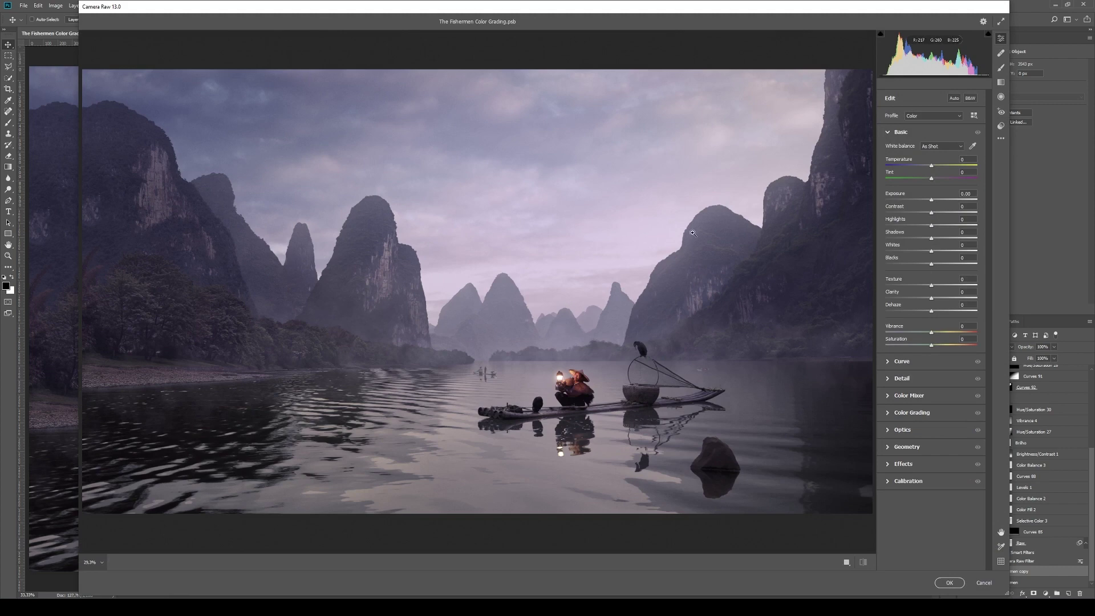
drag(932, 200, 929, 200)
drag(931, 238, 919, 243)
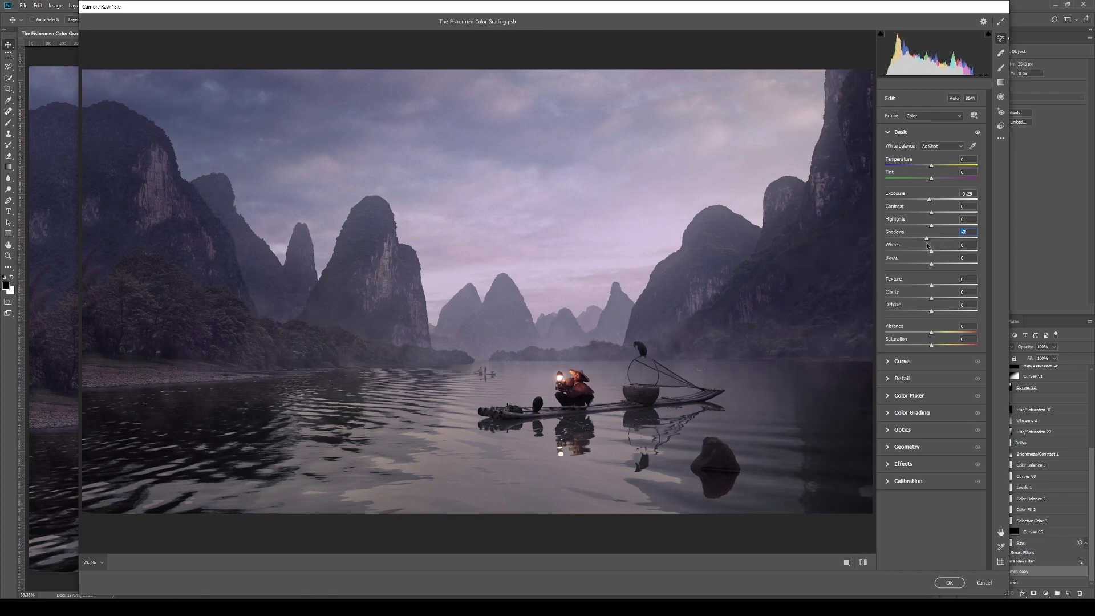
key(Return)
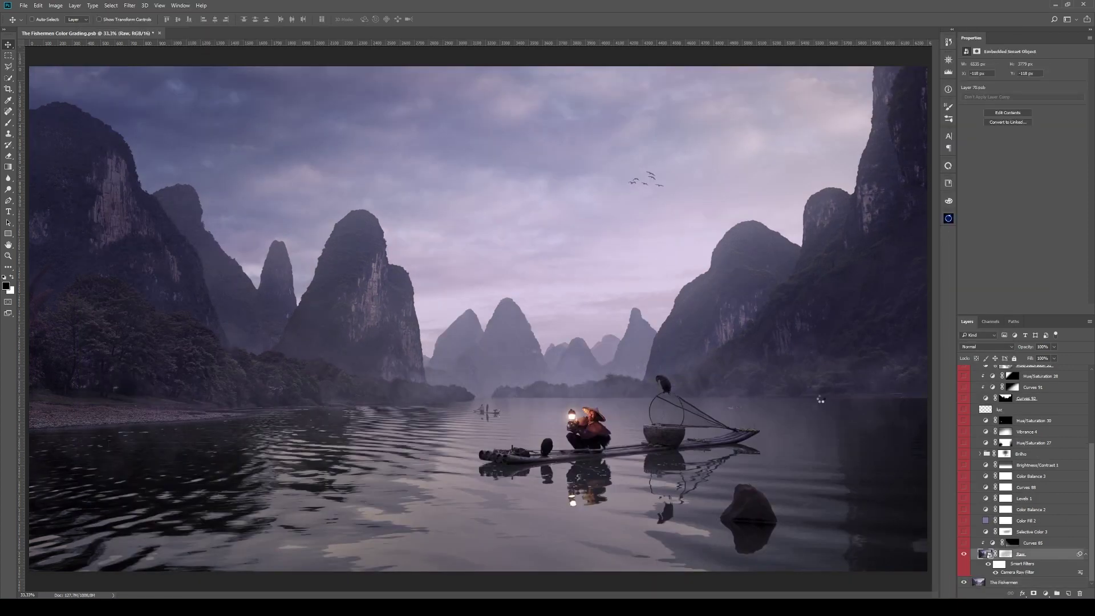
Step: Reopen the Raw layer's Camera Raw Filter, compare its current settings with the defaults, and close it
key(ctrl+alt+f)
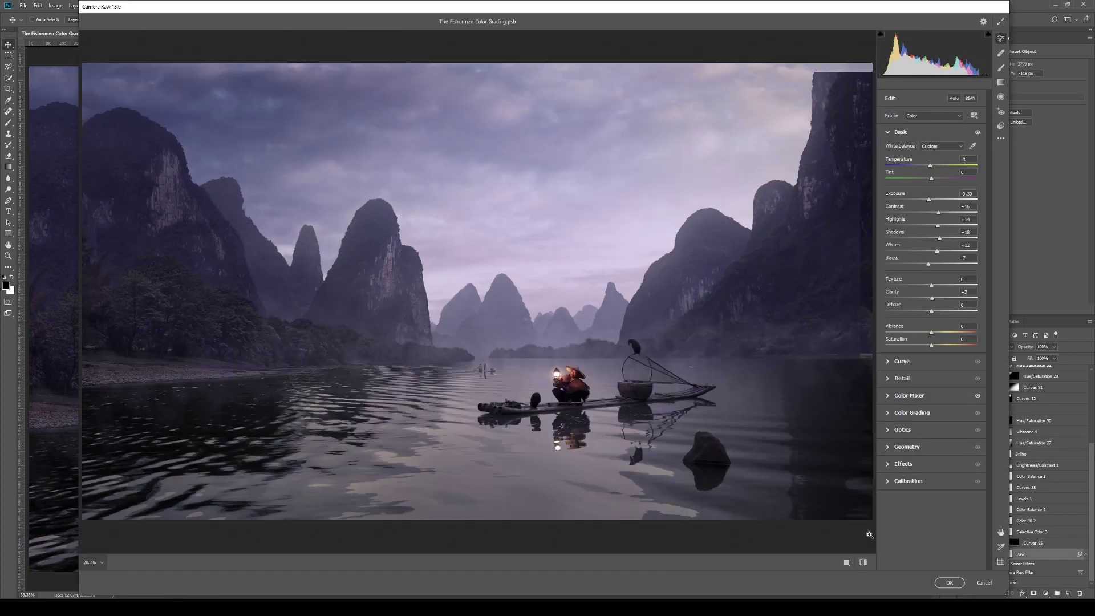
click(864, 562)
click(864, 562)
click(864, 562)
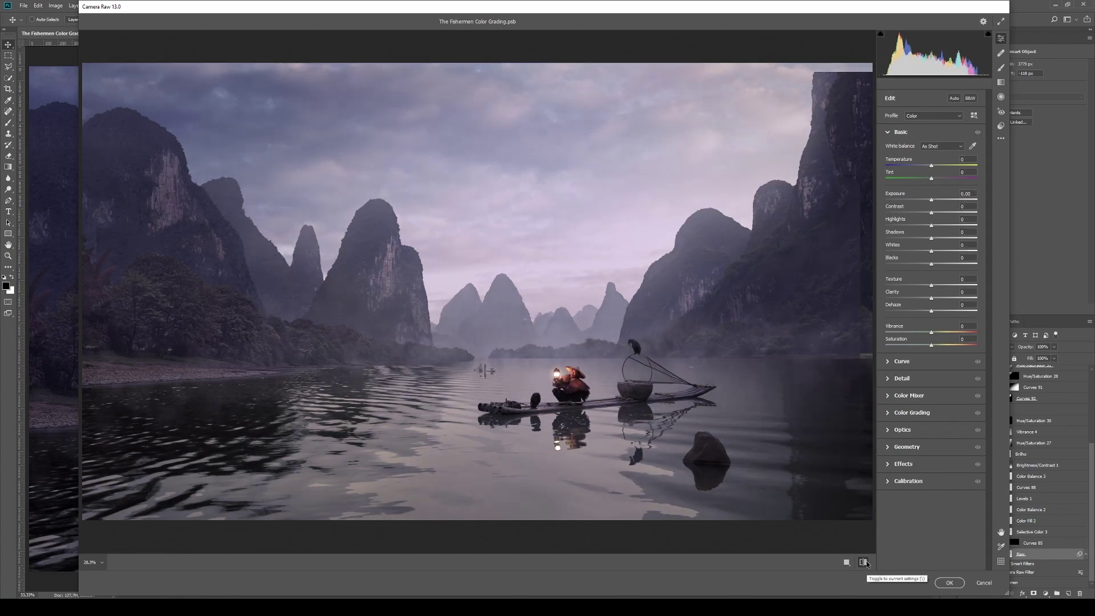
click(864, 562)
click(864, 562)
click(864, 562)
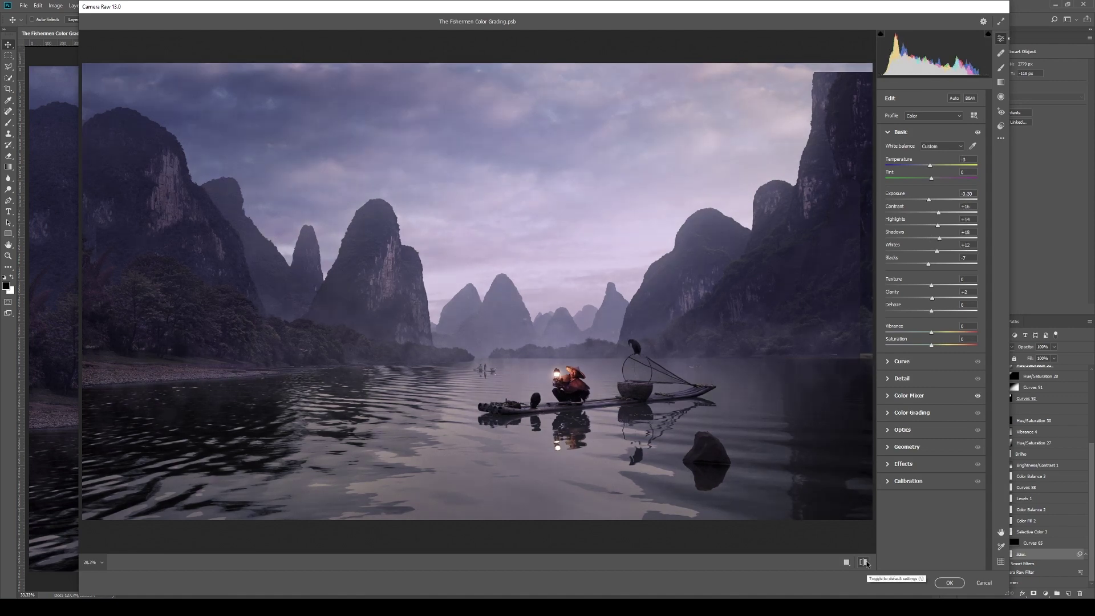
click(864, 563)
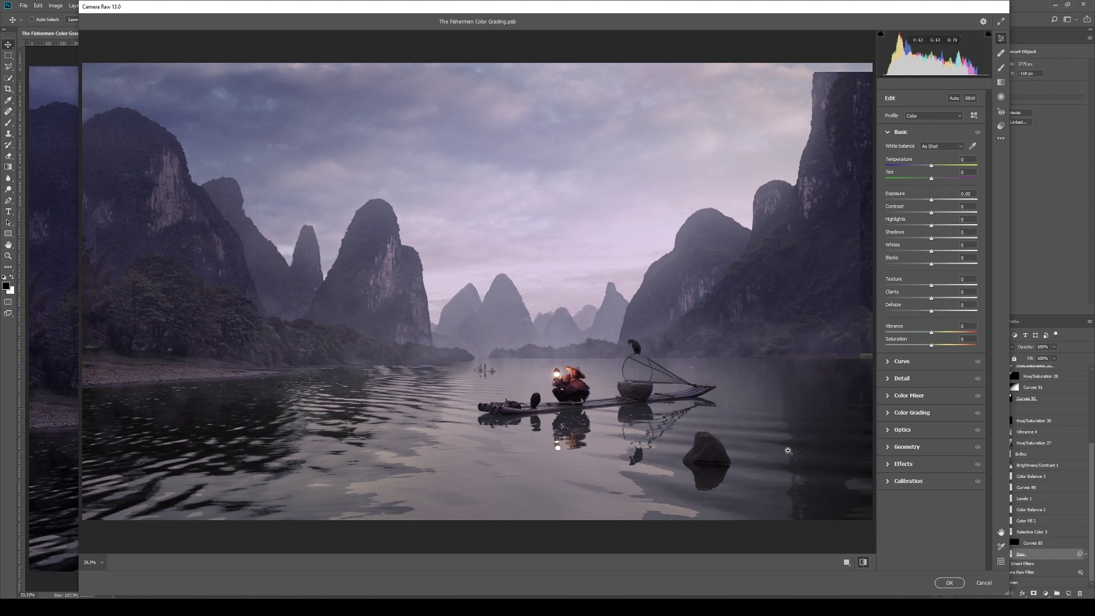
click(863, 562)
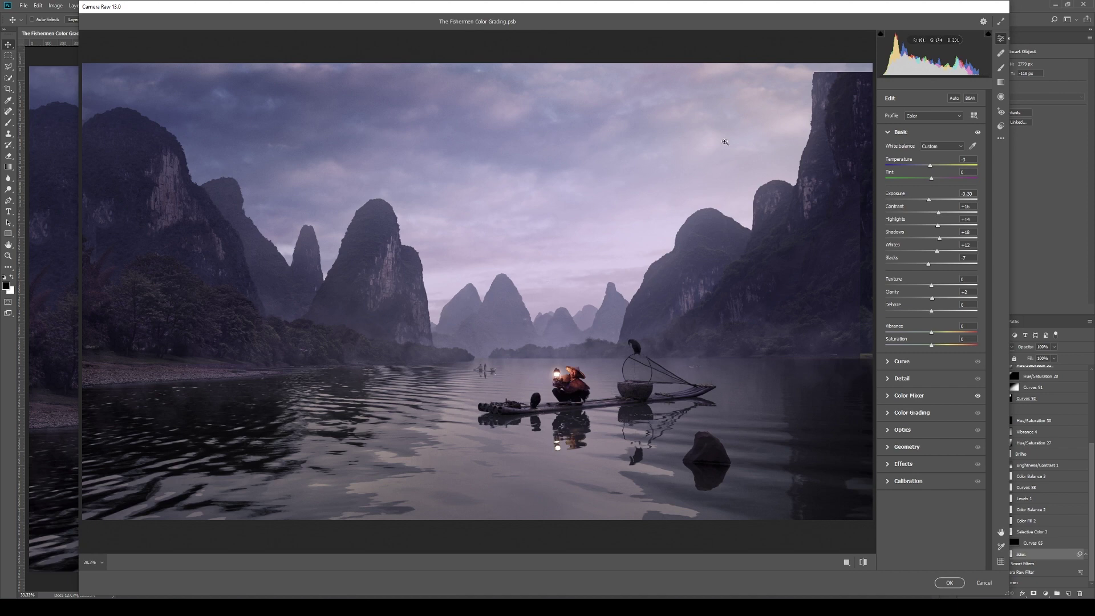
key(Return)
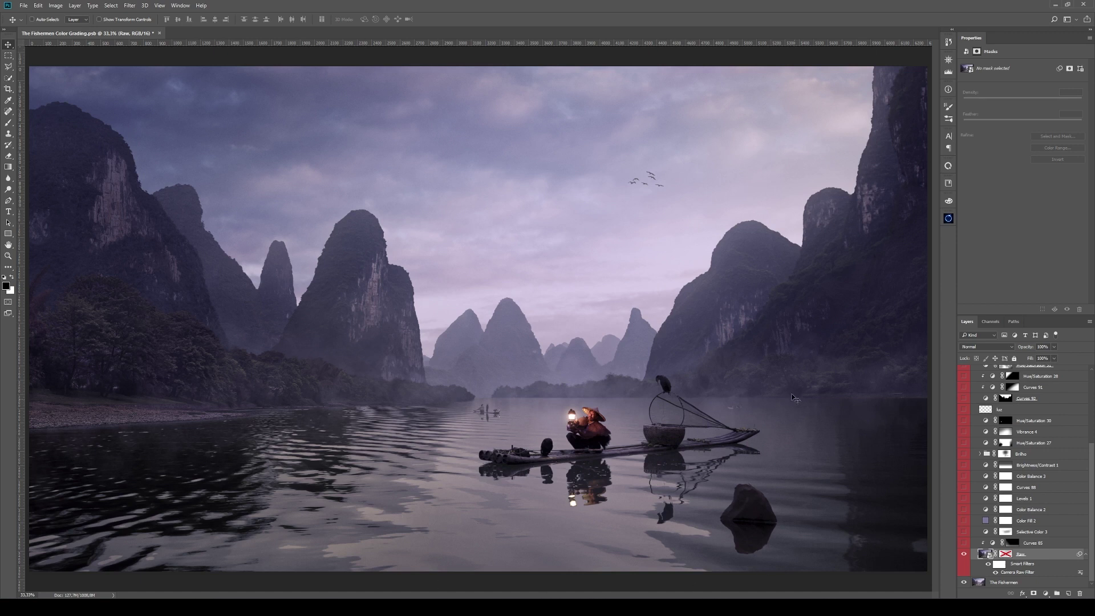
Step: Inspect the Raw layer's mask on its own and toggle the layer's visibility to compare its effect
shift+click(1005, 555)
alt+click(1005, 555)
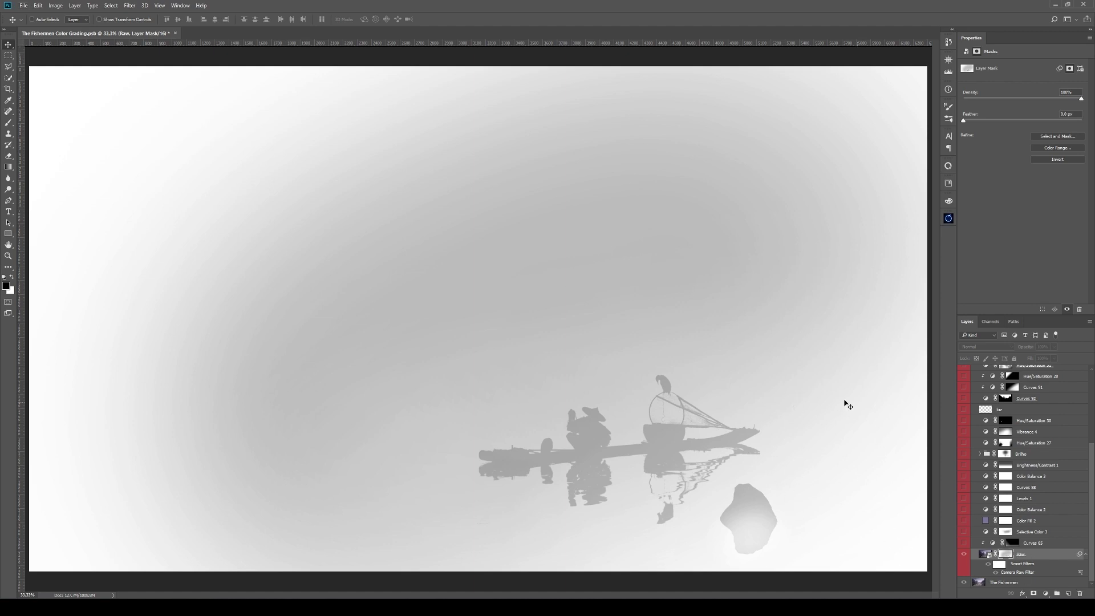
click(965, 557)
click(965, 558)
click(965, 557)
click(965, 557)
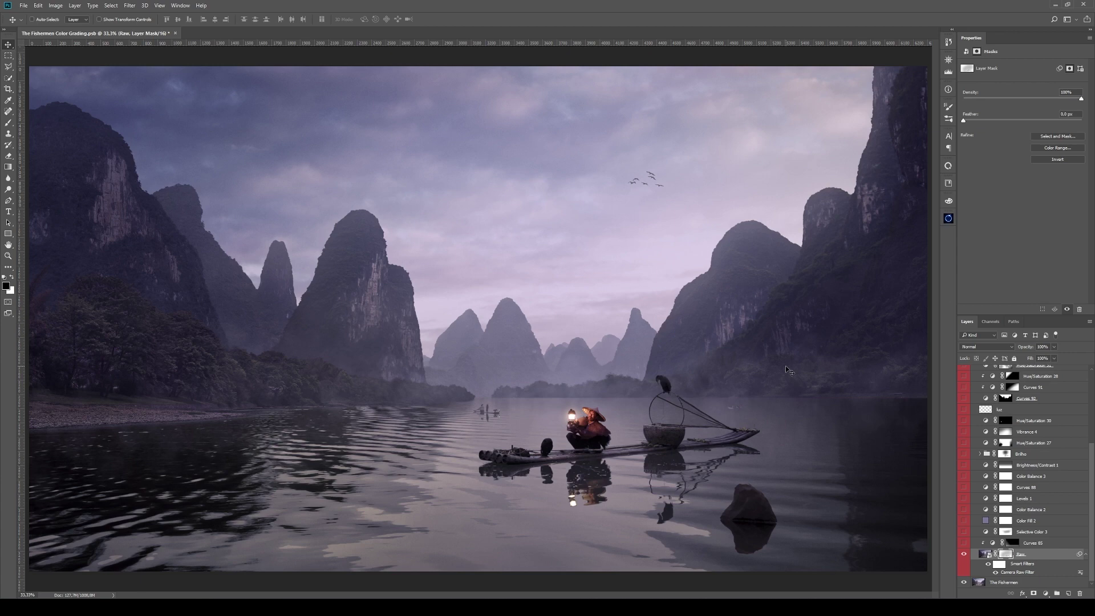
Step: Show the Curves 85 adjustment clipped to the Raw layer and inspect its mask and curve settings
click(963, 542)
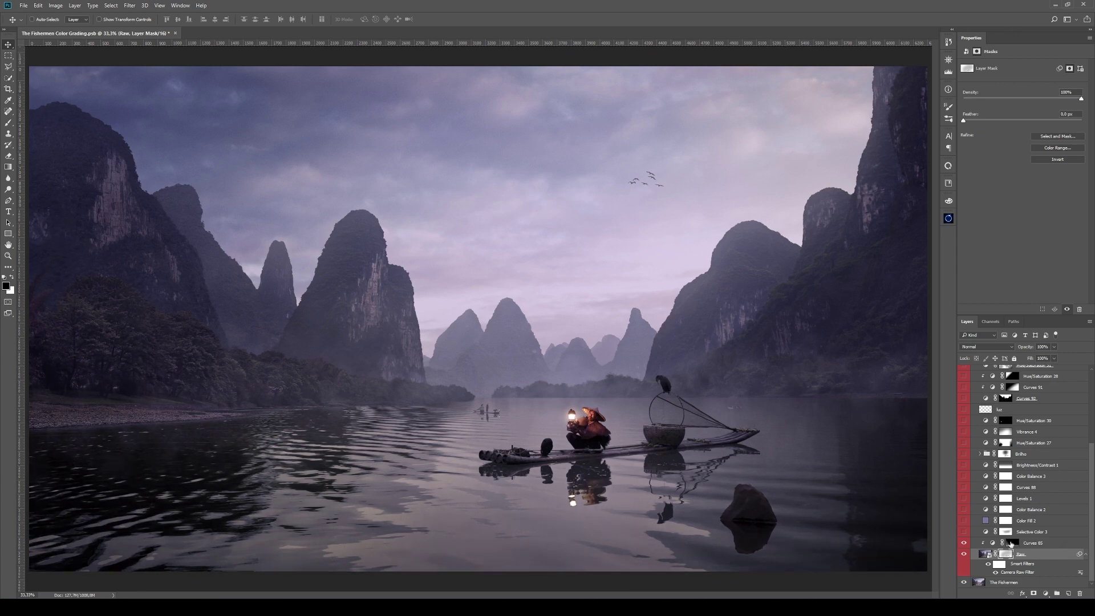
alt+click(1011, 543)
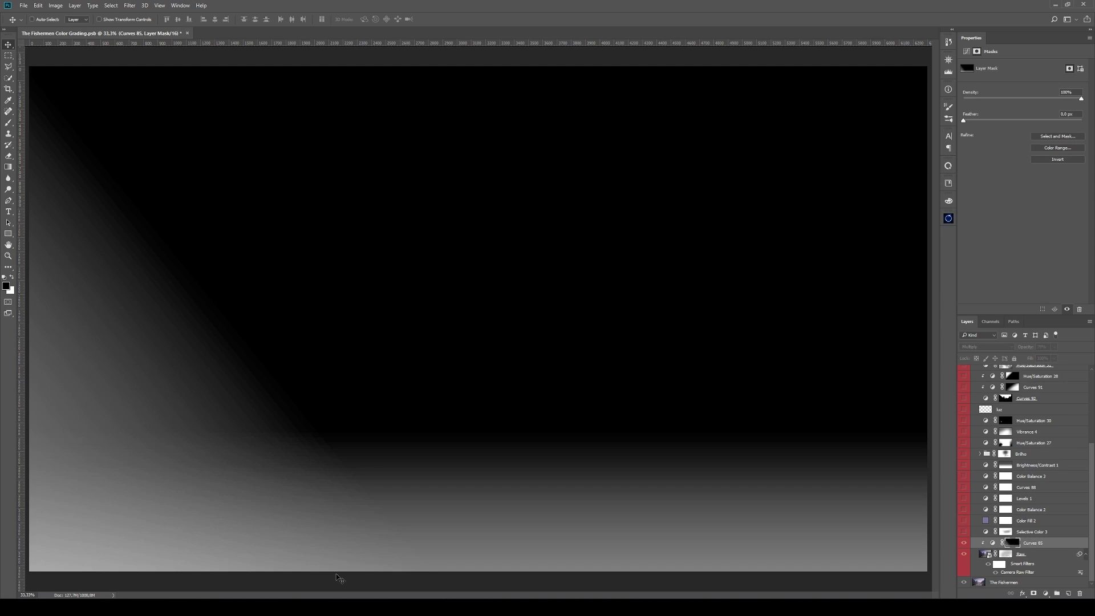
click(991, 543)
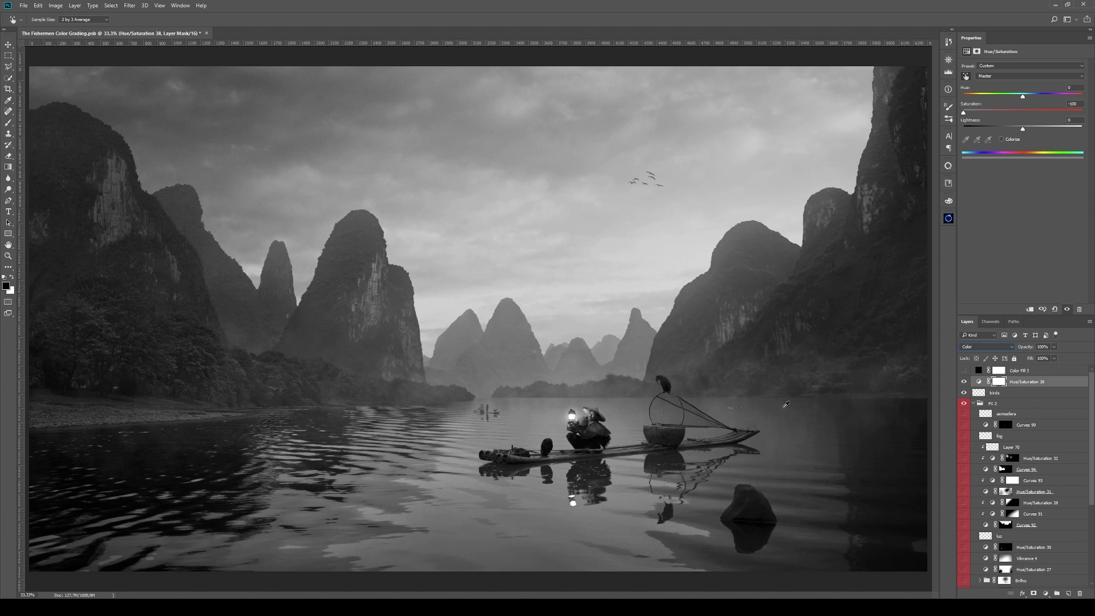
Step: Toggle the Curves 85 layer in the black-and-white check view to compare the tonal values
scroll(1015, 513, down, 5)
click(965, 543)
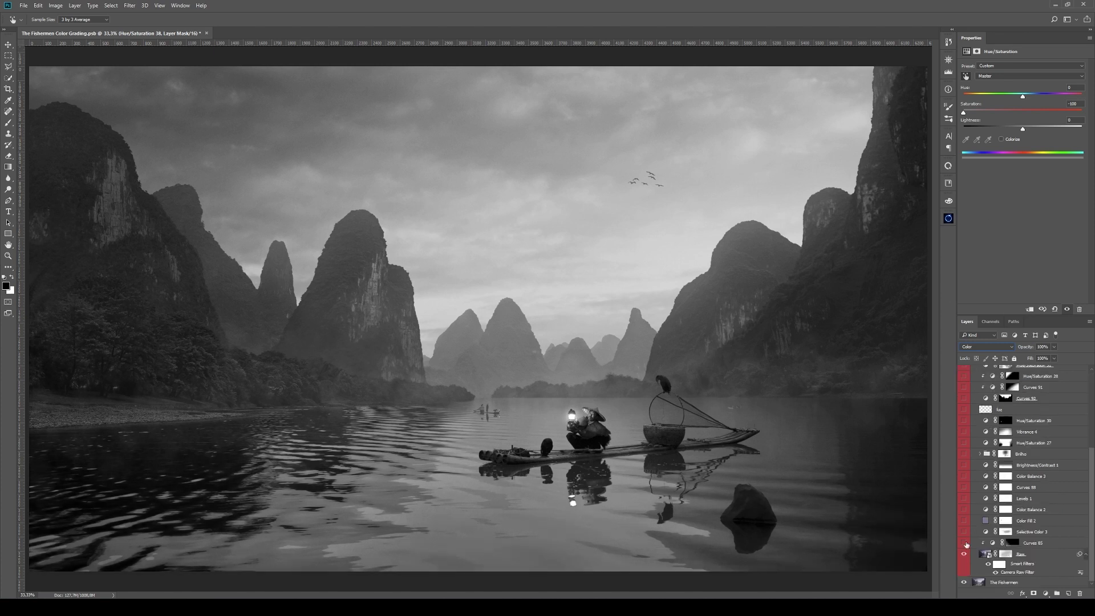
click(965, 543)
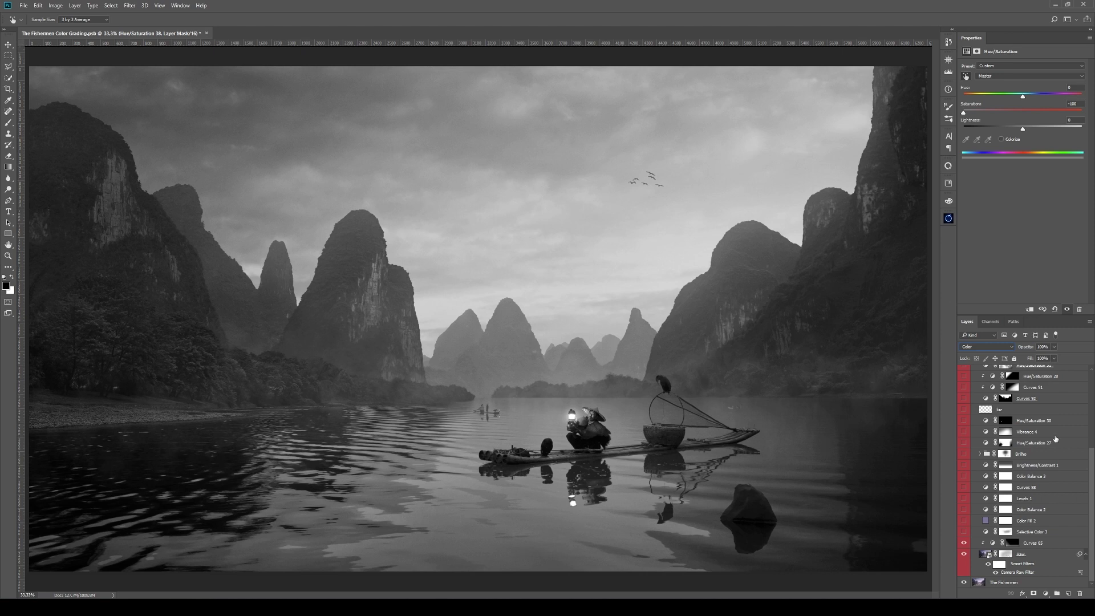
drag(1093, 504, 1093, 376)
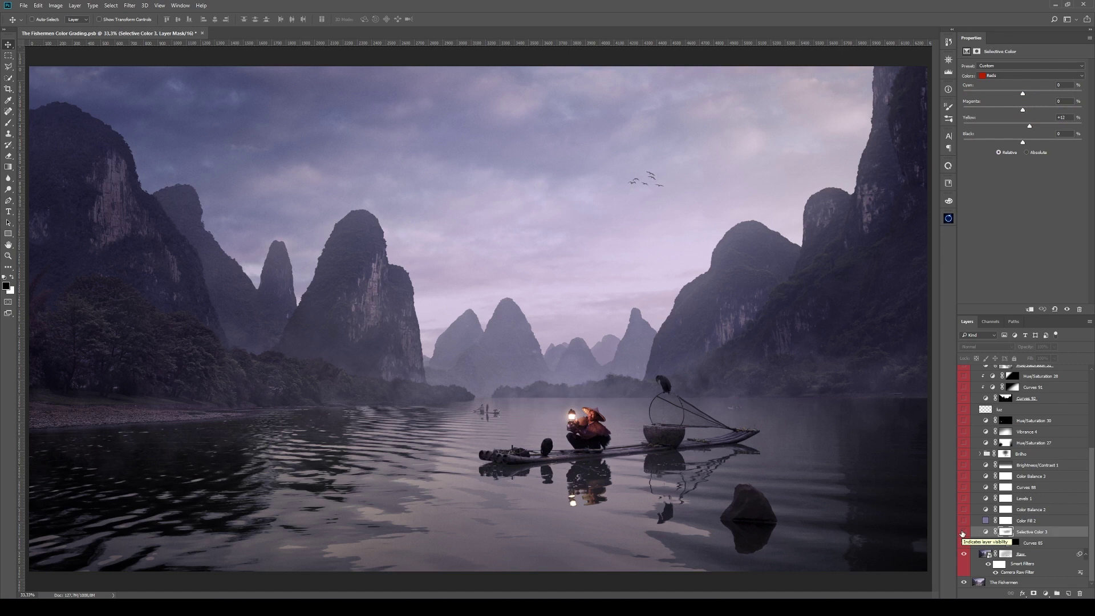
Step: Show the Selective Color 3 layer and compare the image with and without it
click(963, 532)
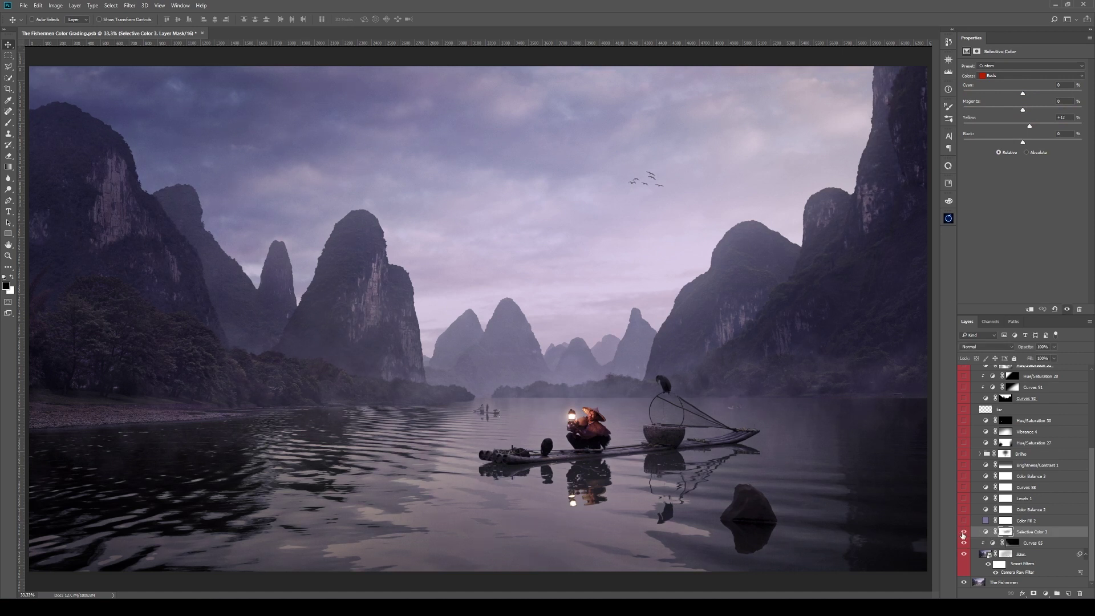
click(986, 531)
click(964, 533)
click(965, 532)
Step: Review the Selective Color 3 settings for other color ranges, including Neutrals, and toggle the layer to compare
click(1032, 76)
click(1032, 123)
click(1010, 76)
click(1009, 133)
click(963, 531)
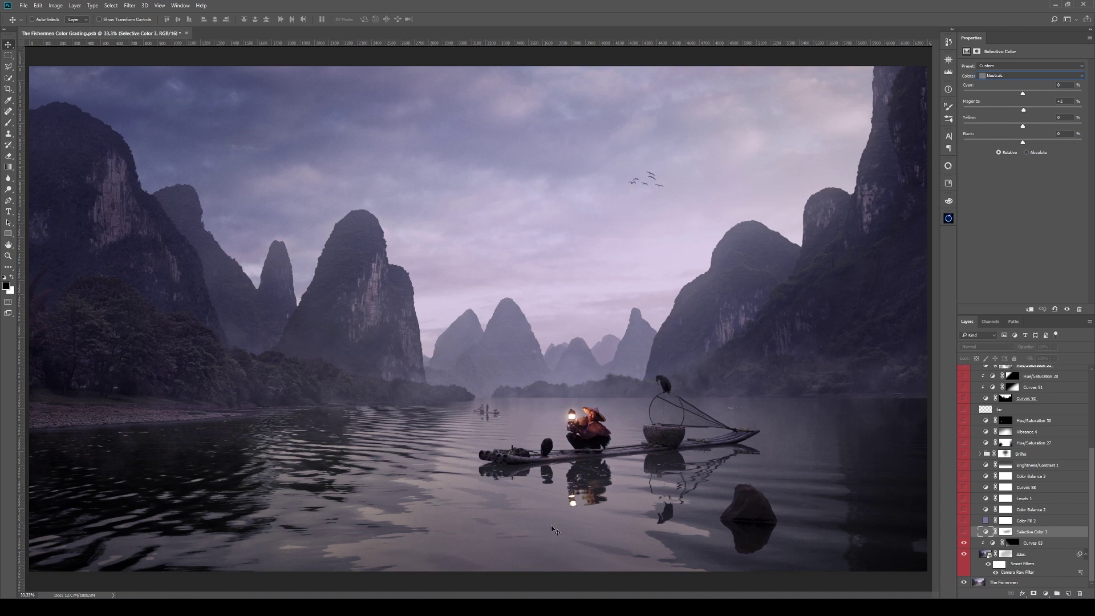
click(965, 531)
Step: Show the Color Fill 2 layer, check its fill color in the Color Picker, and compare the image with and without it
click(1059, 521)
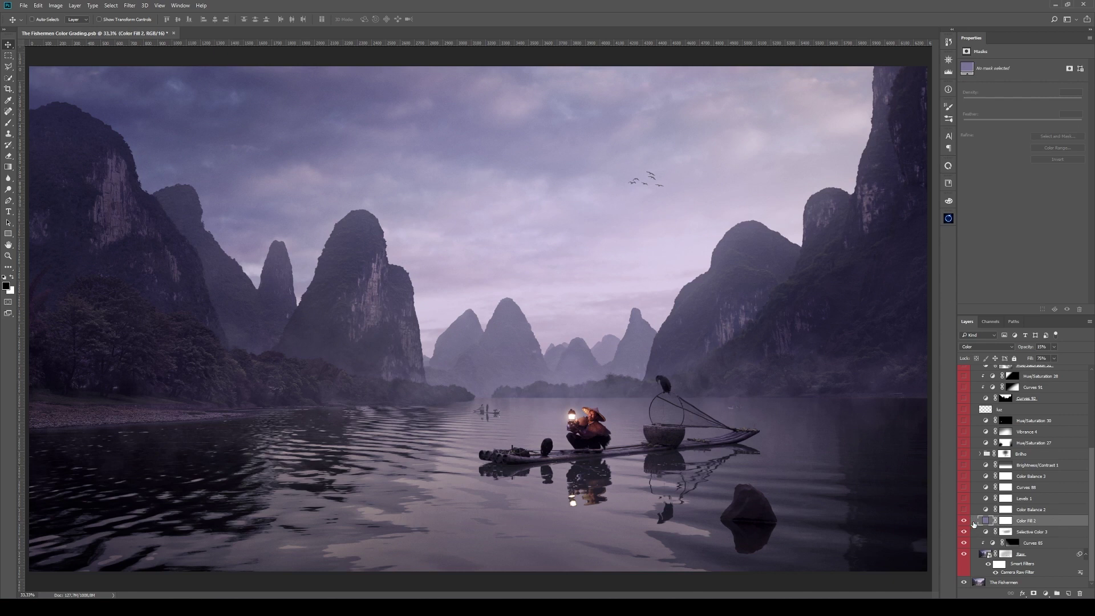
double_click(986, 521)
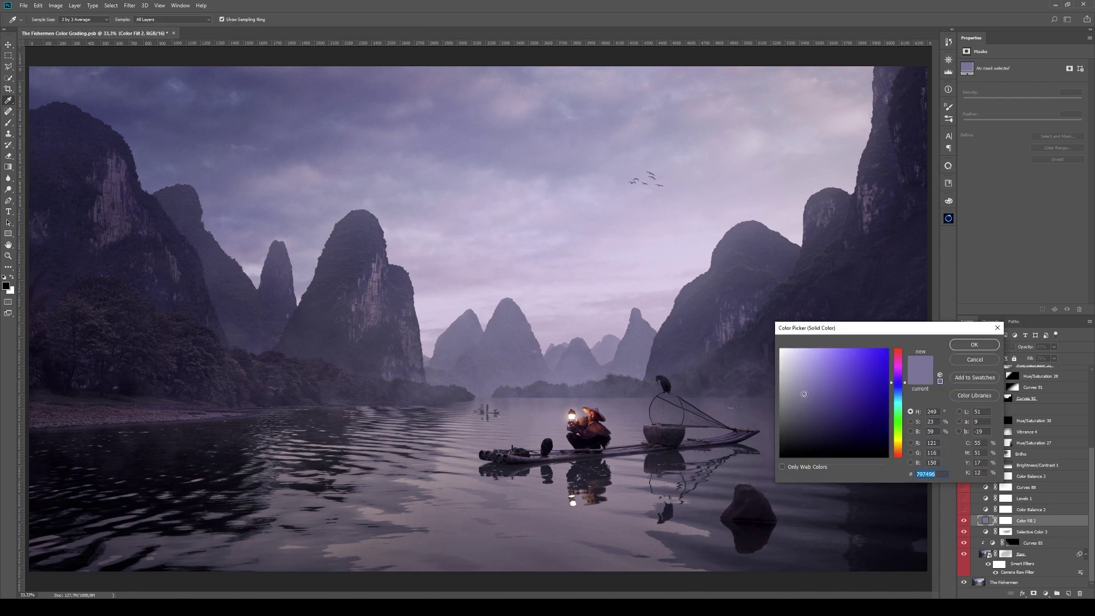
click(959, 364)
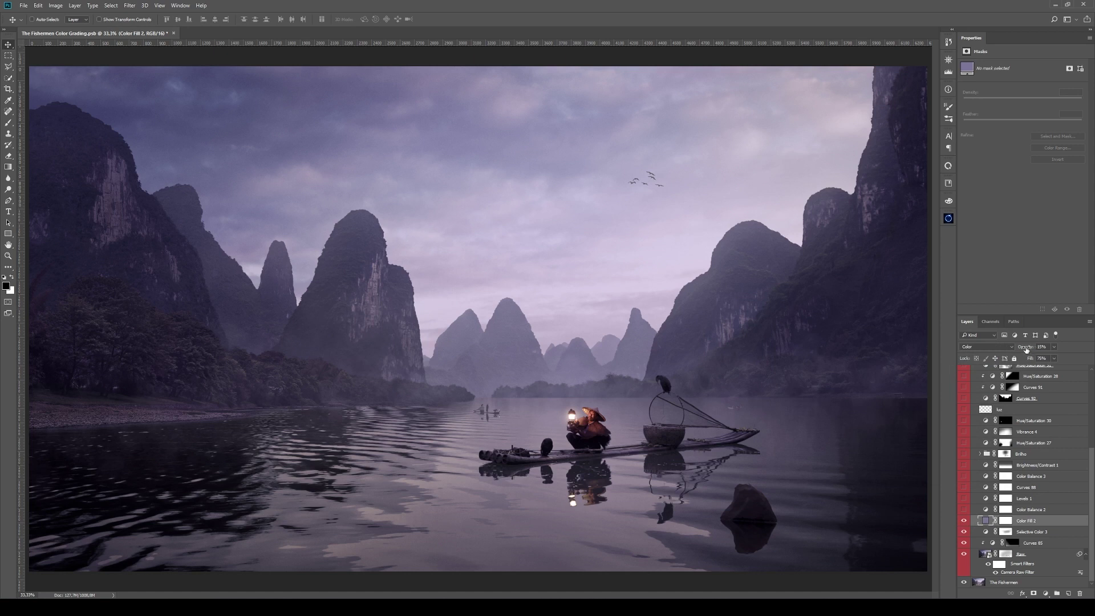
click(963, 520)
click(963, 520)
key(z)
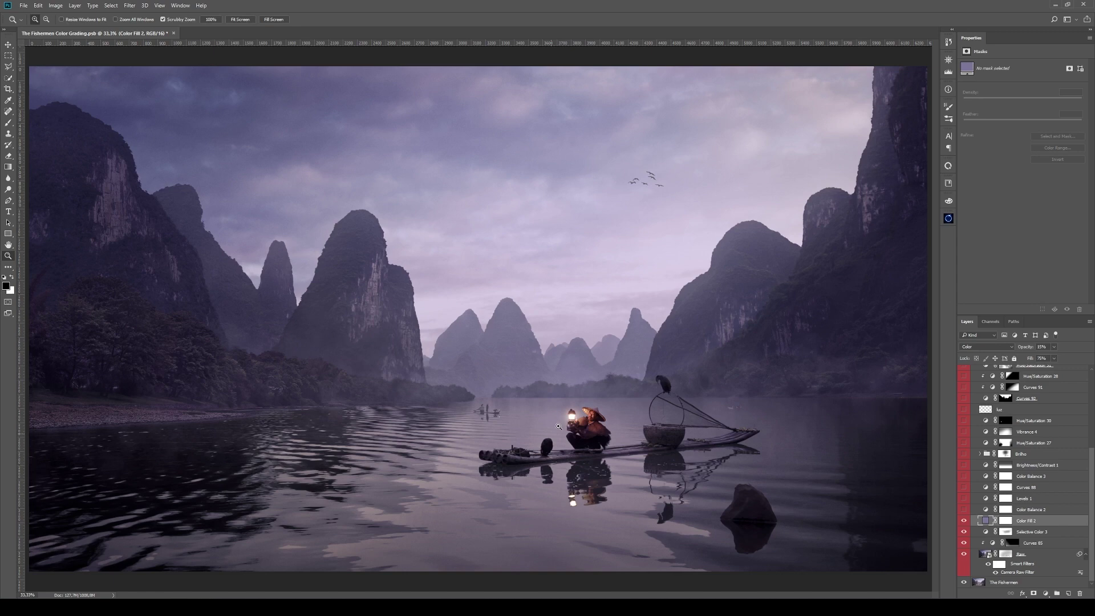
Step: Inspect the fisherman and lantern up close with and without the Color Fill 2 layer
click(546, 440)
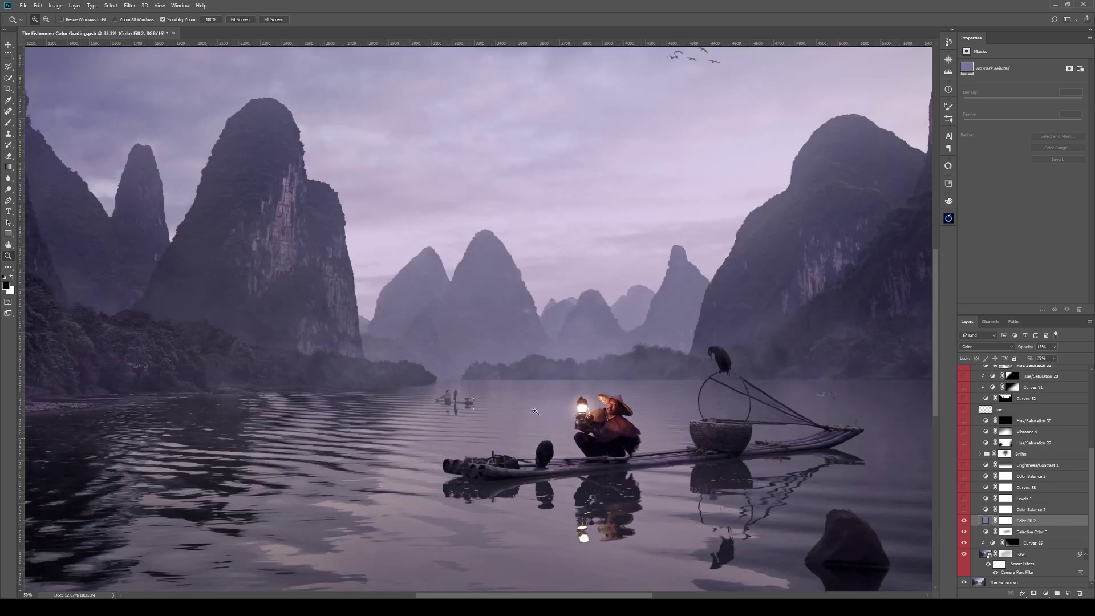
click(544, 429)
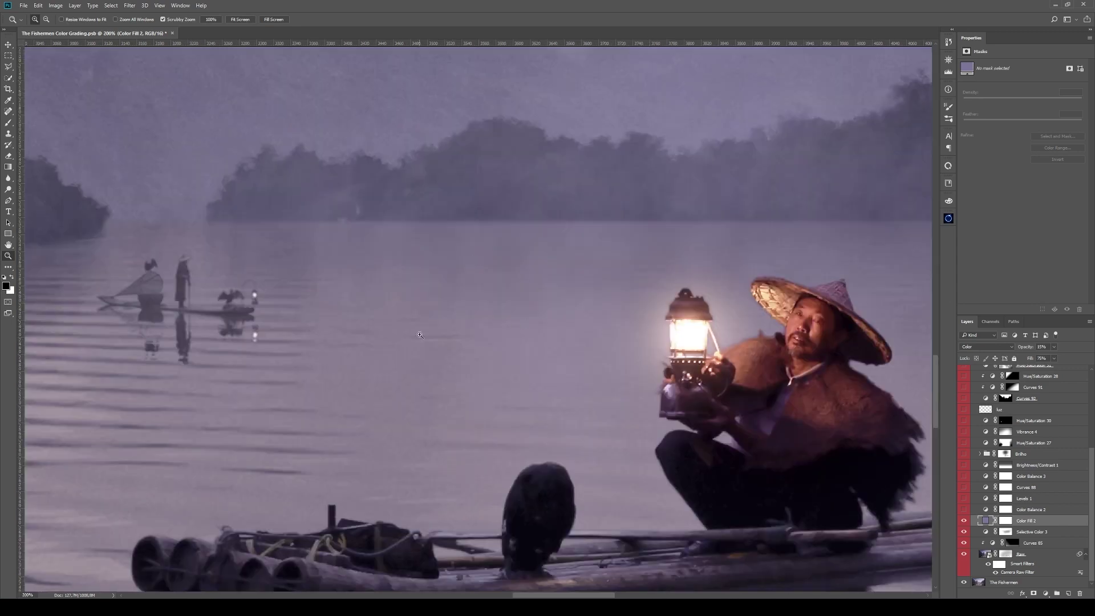
click(963, 521)
click(964, 521)
alt+click(551, 335)
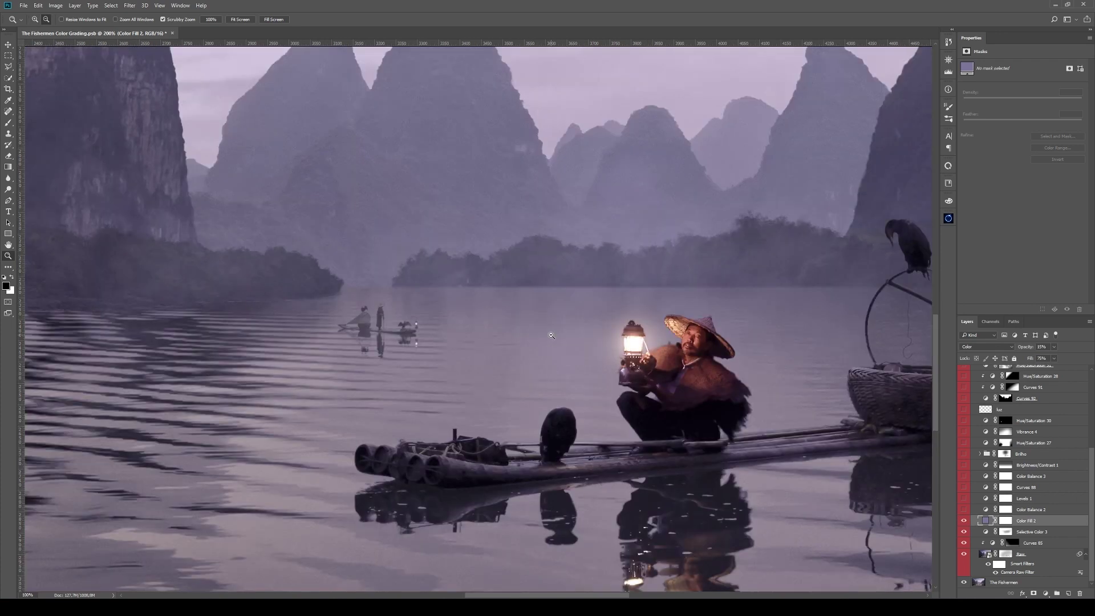
alt+click(551, 336)
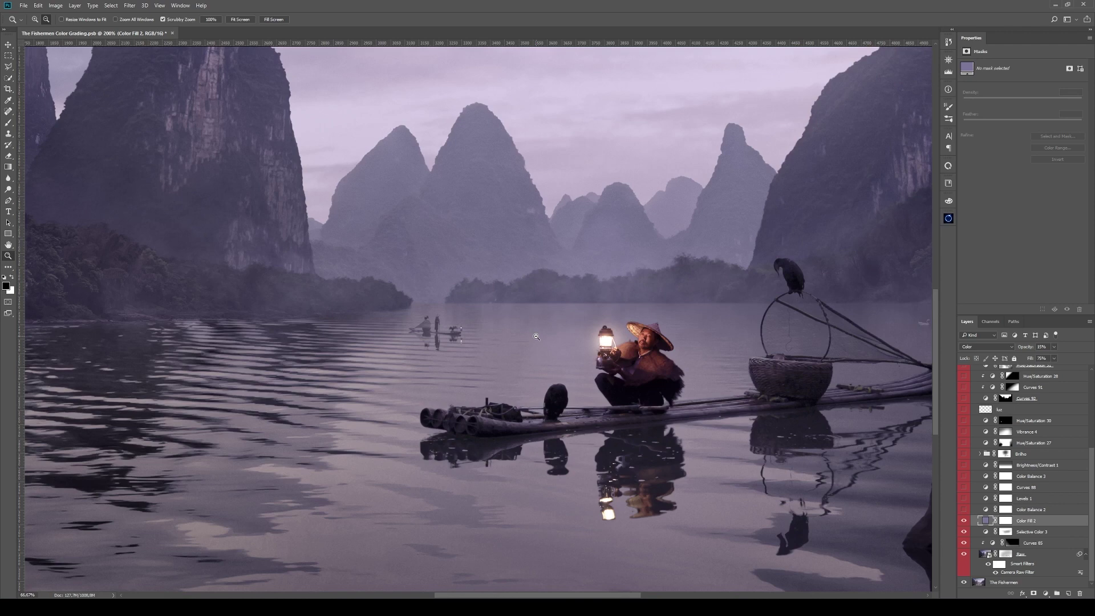
alt+click(551, 336)
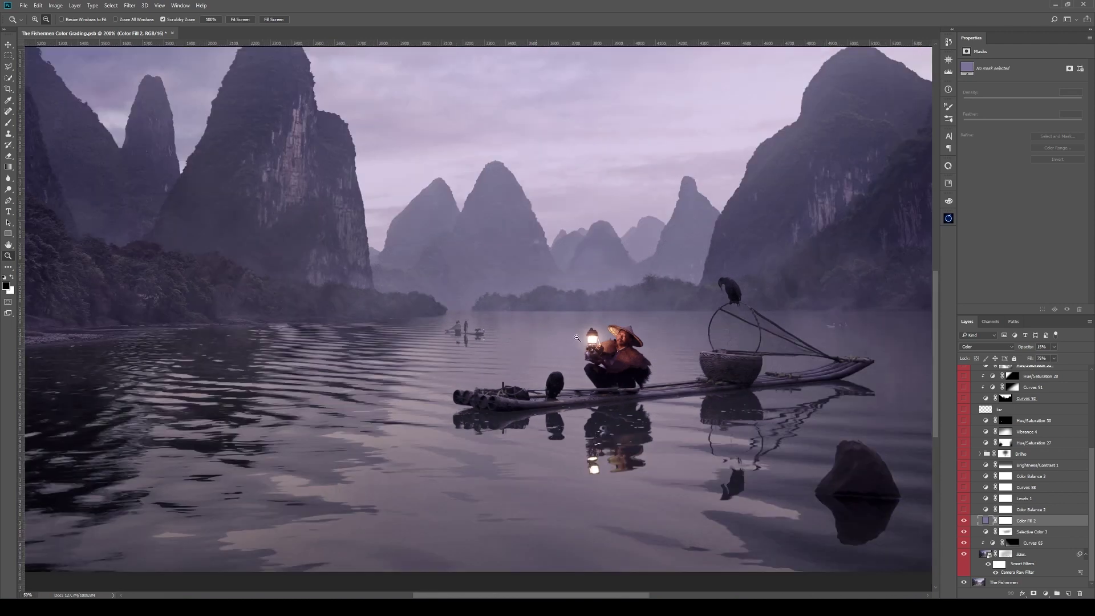
alt+click(577, 337)
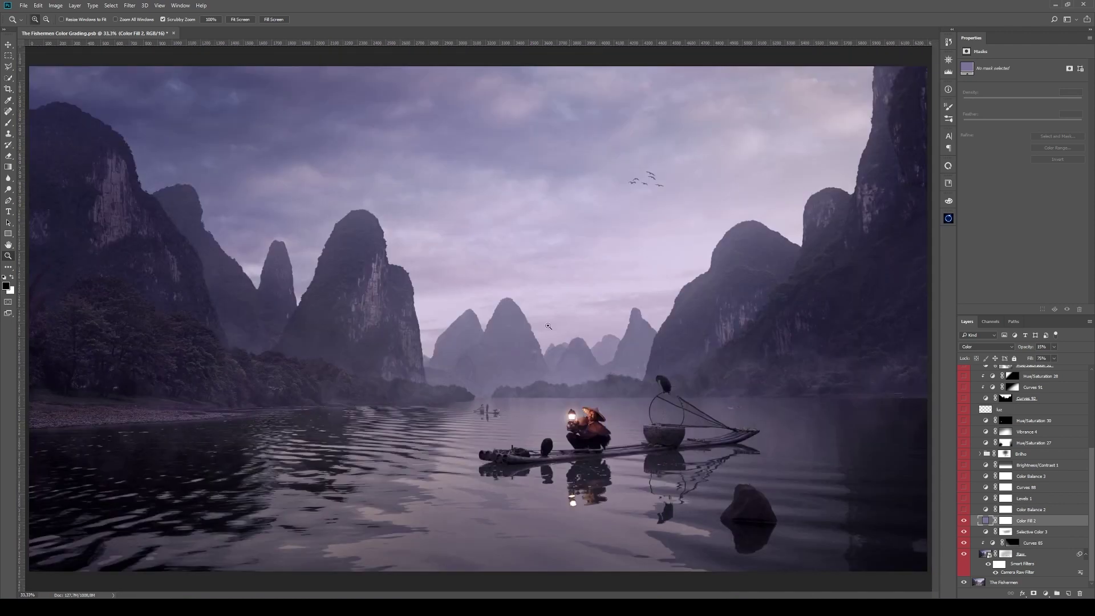
Step: Show the Color Balance 2 layer, open its Midtones settings, and compare the image with and without it
click(1027, 508)
click(964, 509)
click(986, 509)
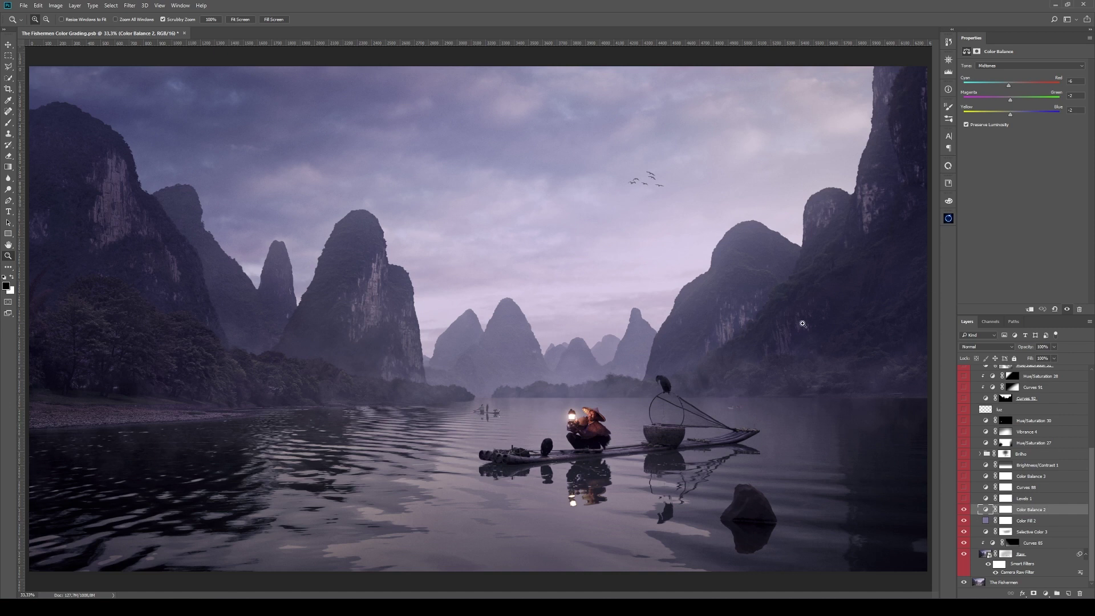
click(964, 509)
click(963, 510)
Step: Look through the stack of adjustment layers in the FX 2 group, from the atmosphere layer down to Color Balance 2
scroll(1037, 499, up, 5)
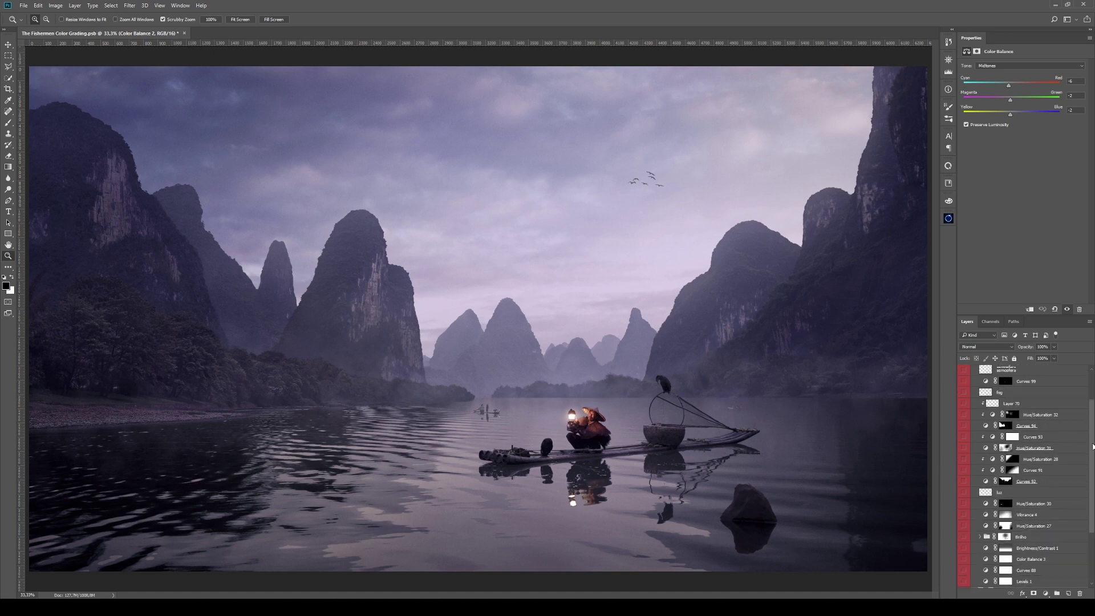
scroll(1092, 407, down, 4)
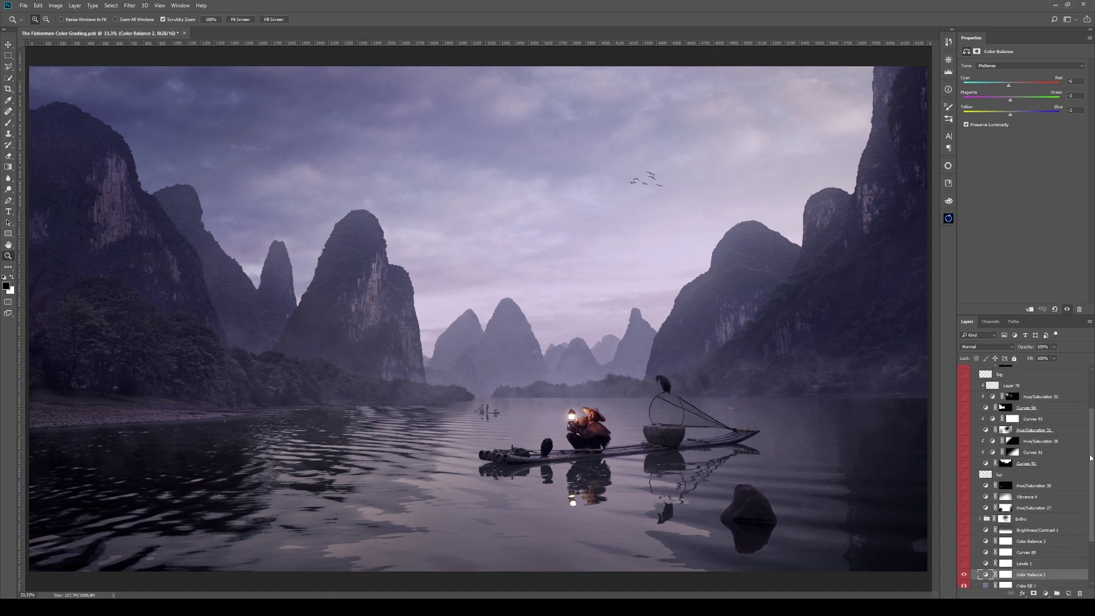
scroll(1015, 542, down, 4)
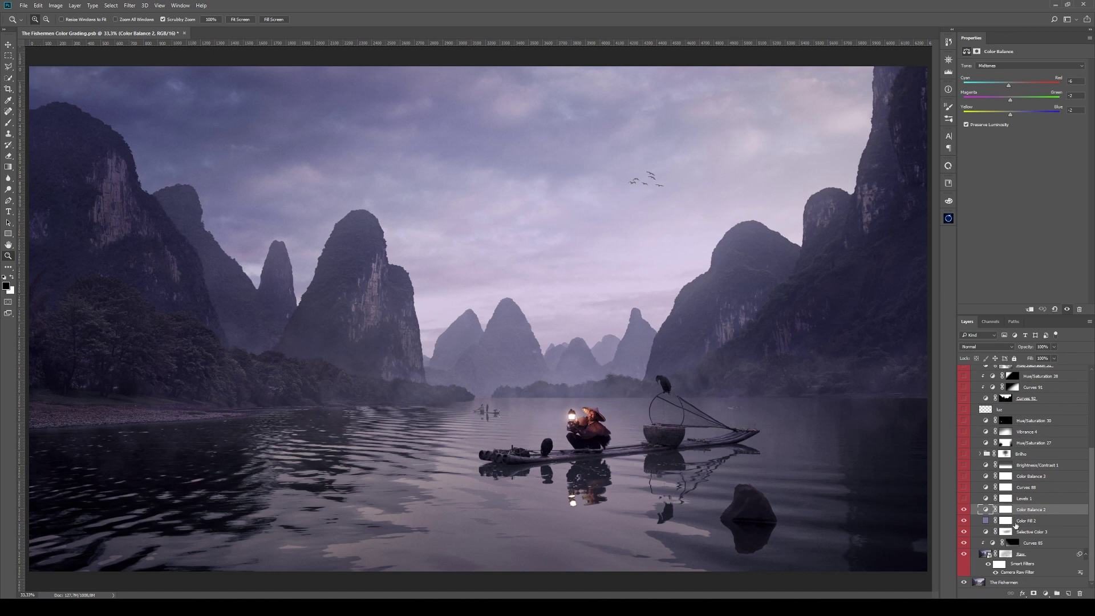
scroll(1029, 415, up, 7)
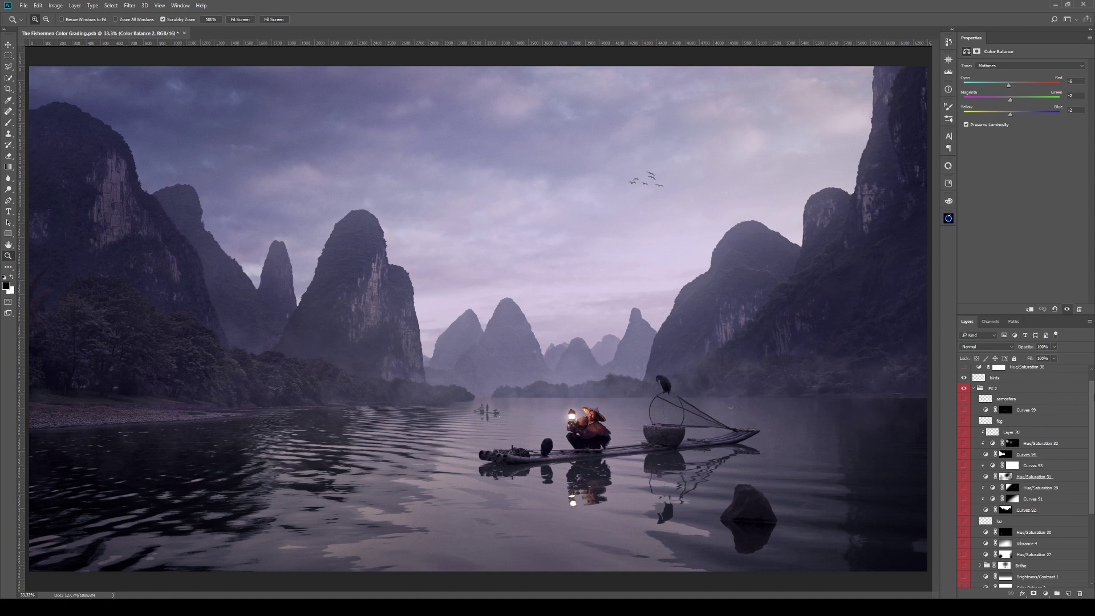
scroll(1092, 401, down, 7)
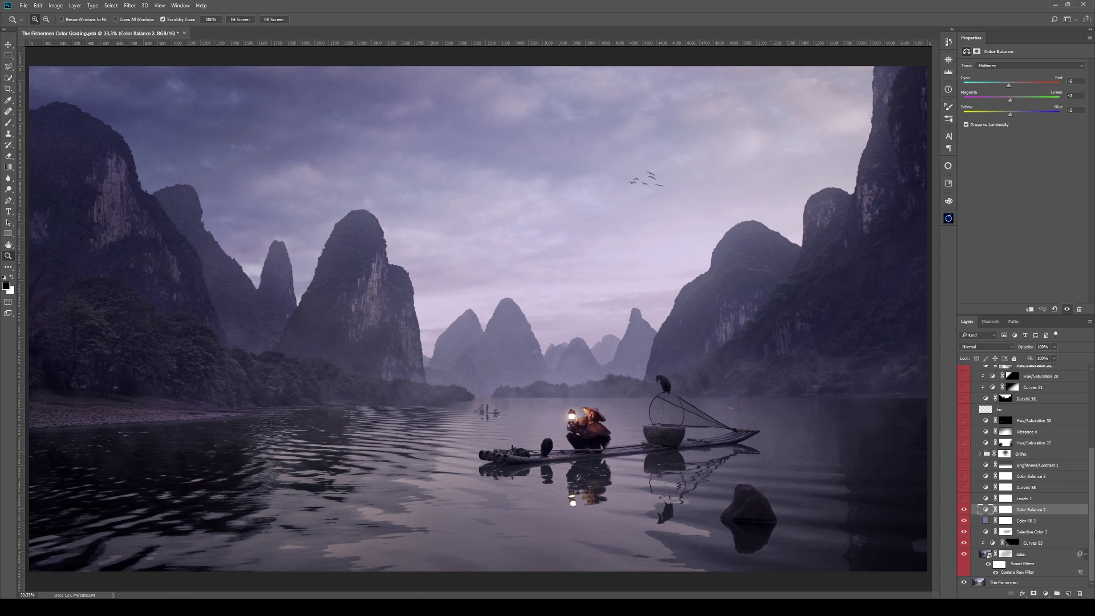
scroll(1035, 426, up, 8)
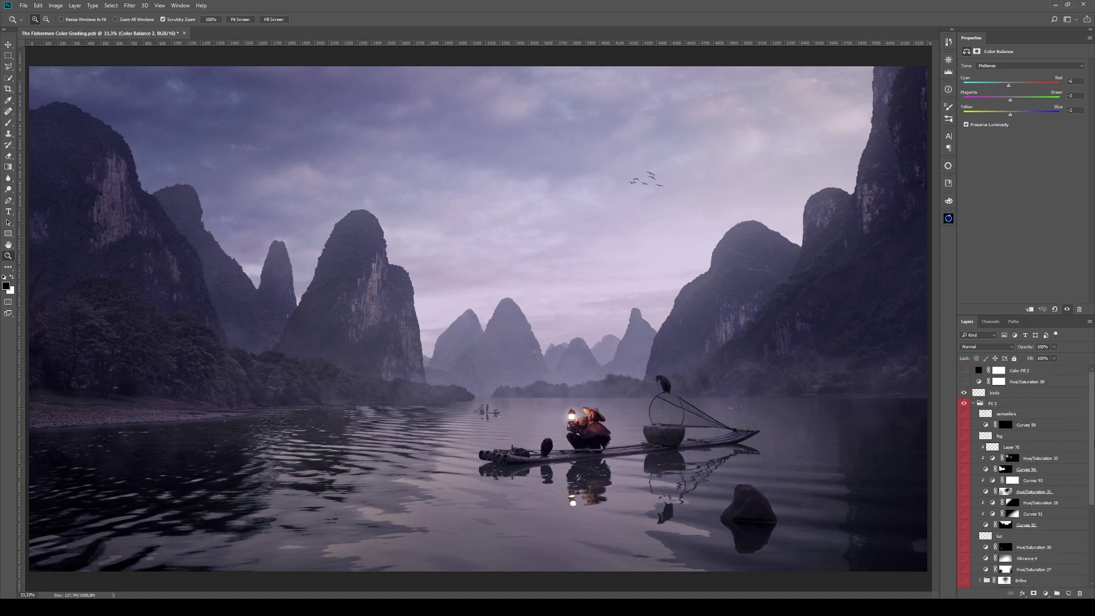
scroll(1026, 476, down, 8)
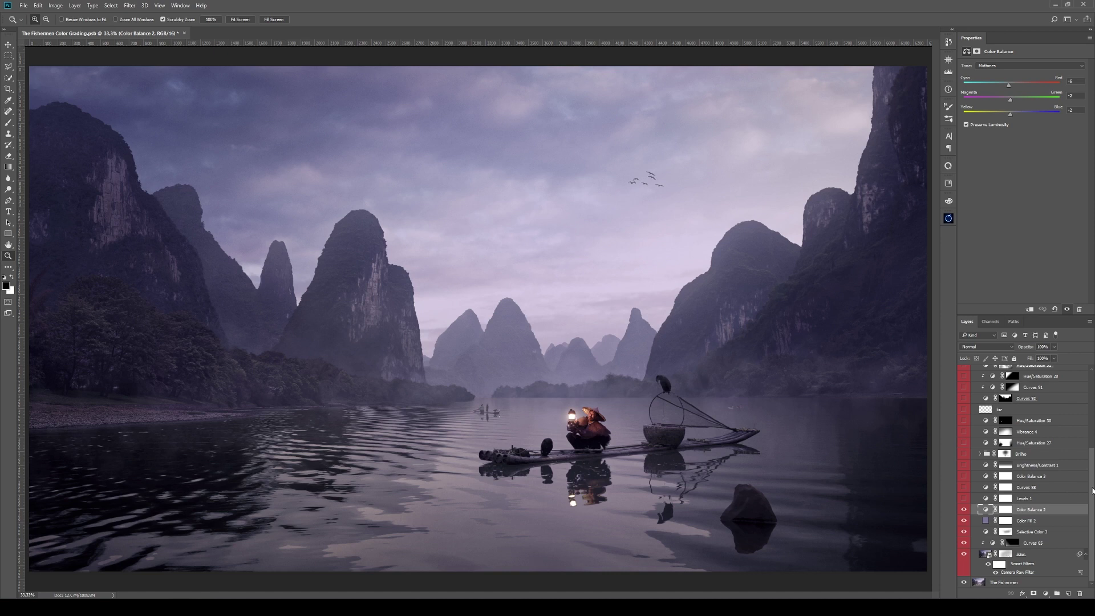
scroll(1093, 490, up, 3)
scroll(1092, 502, down, 3)
Step: Show the Levels 1 layer, review its Red channel levels, and compare the image with and without it
click(1025, 505)
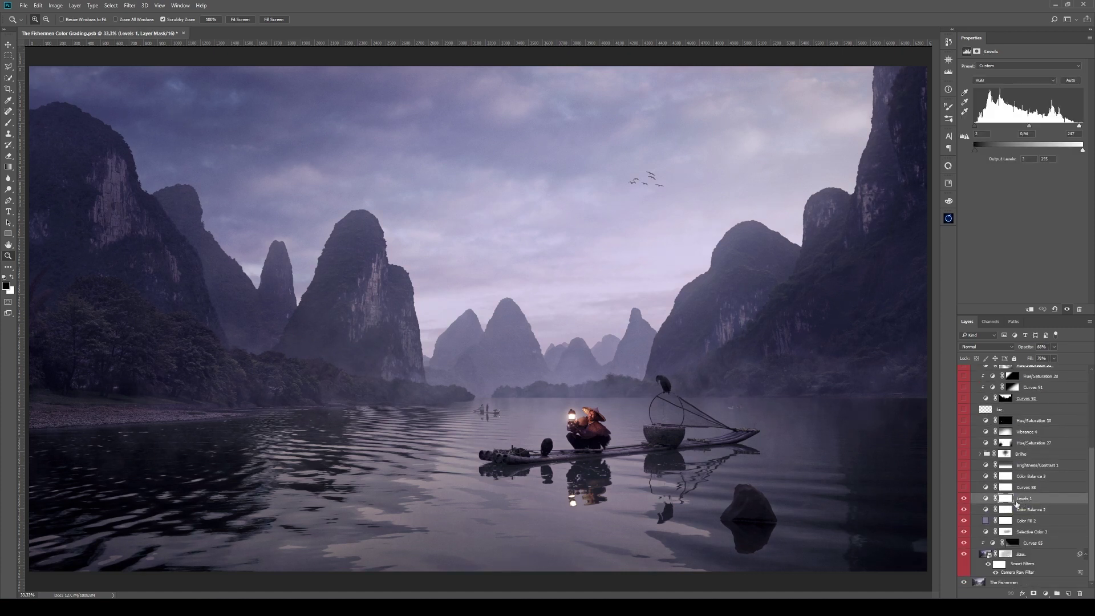
click(965, 499)
click(965, 498)
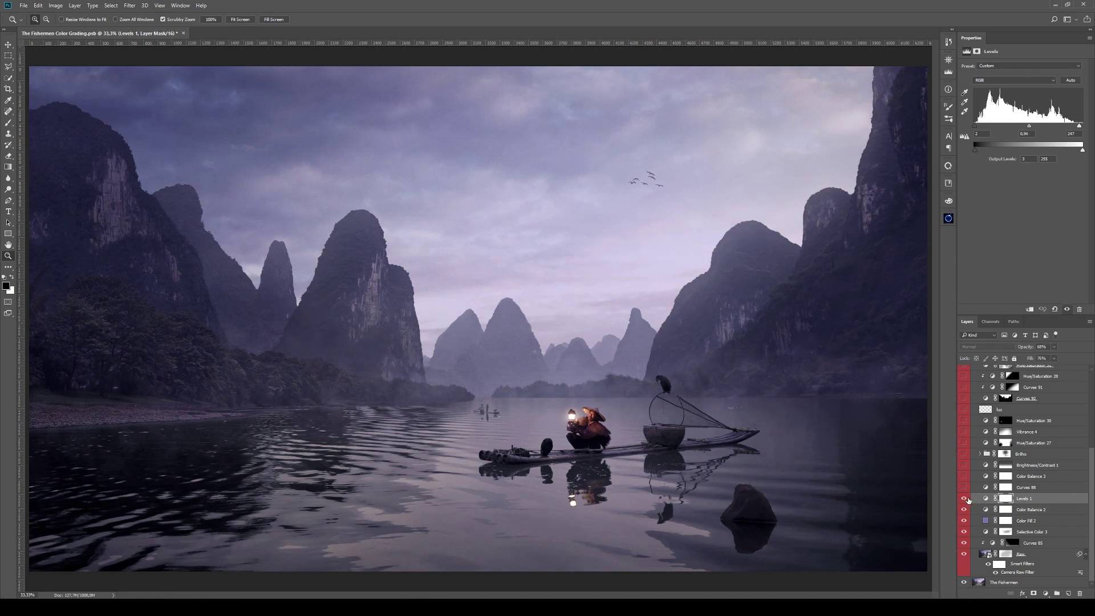
click(1004, 81)
click(1004, 90)
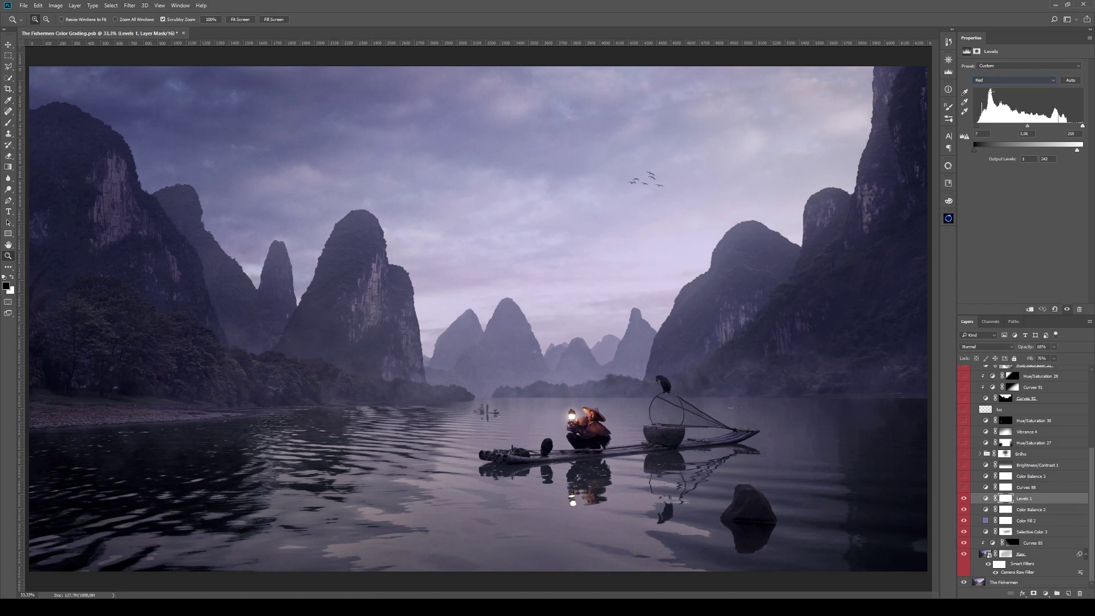
click(964, 498)
click(964, 498)
Step: Show the Curves 88 layer, open its curve settings, and toggle it to compare the image
key(i)
click(964, 487)
click(1043, 489)
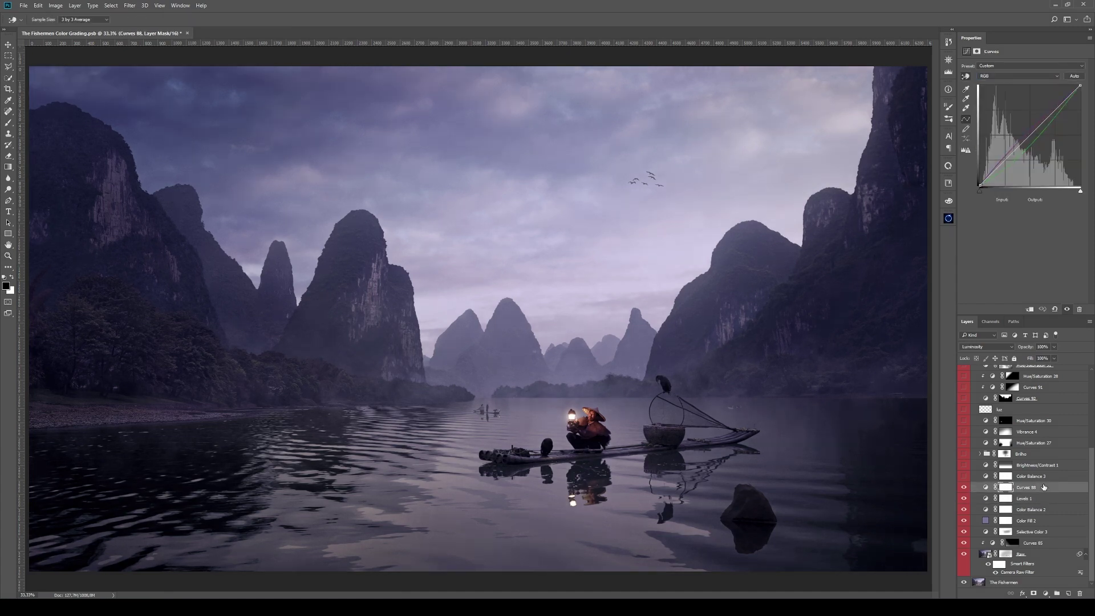
click(964, 487)
click(963, 487)
click(963, 487)
click(964, 488)
Step: Show the Color Balance 3 layer and compare the image with and without it
click(964, 479)
click(963, 478)
click(964, 479)
click(964, 479)
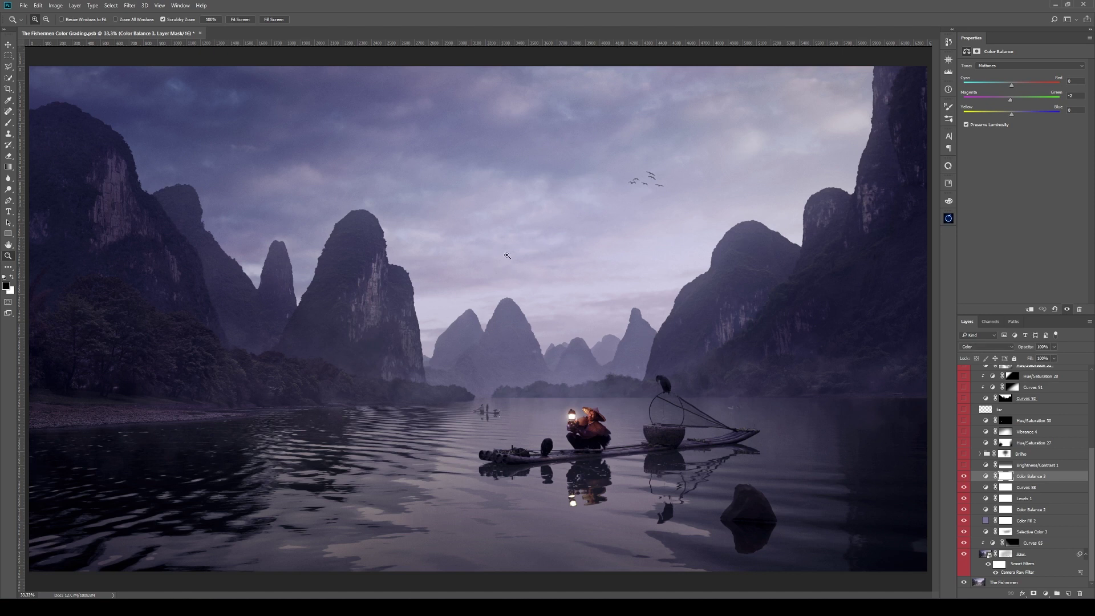
Step: Show the Brightness/Contrast 1 layer, inspect its gradient layer mask on its own, and return to the adjustment's settings
click(964, 466)
click(1053, 467)
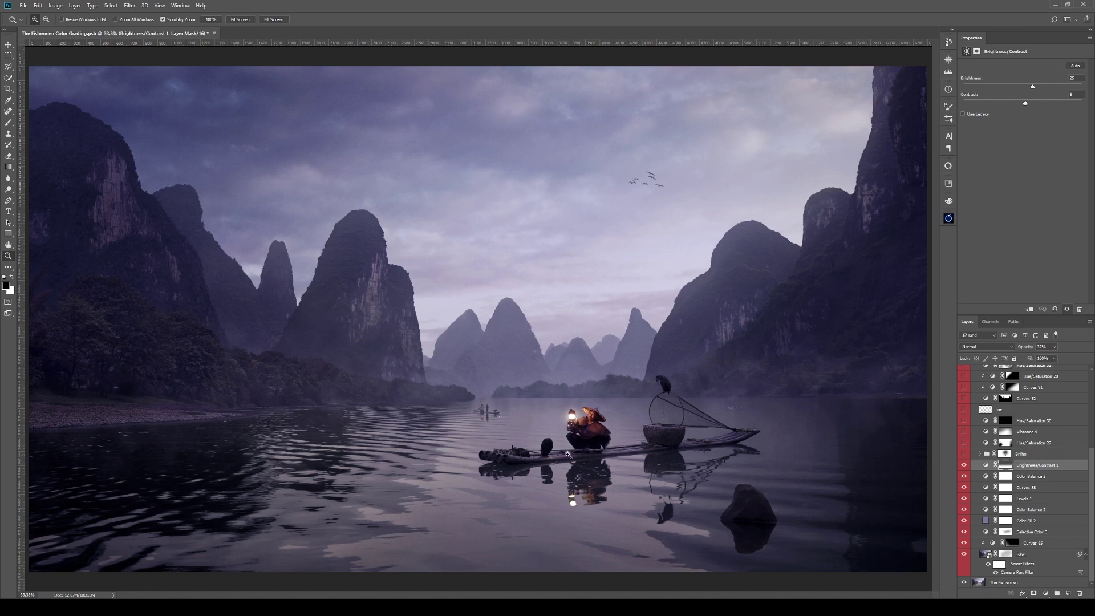
alt+click(1004, 468)
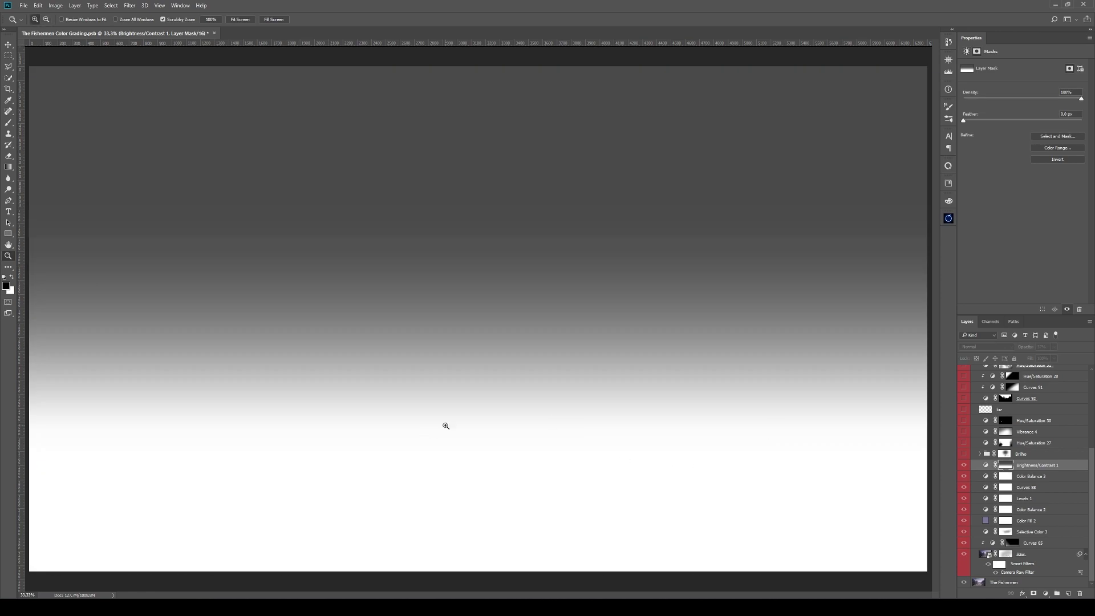
click(986, 467)
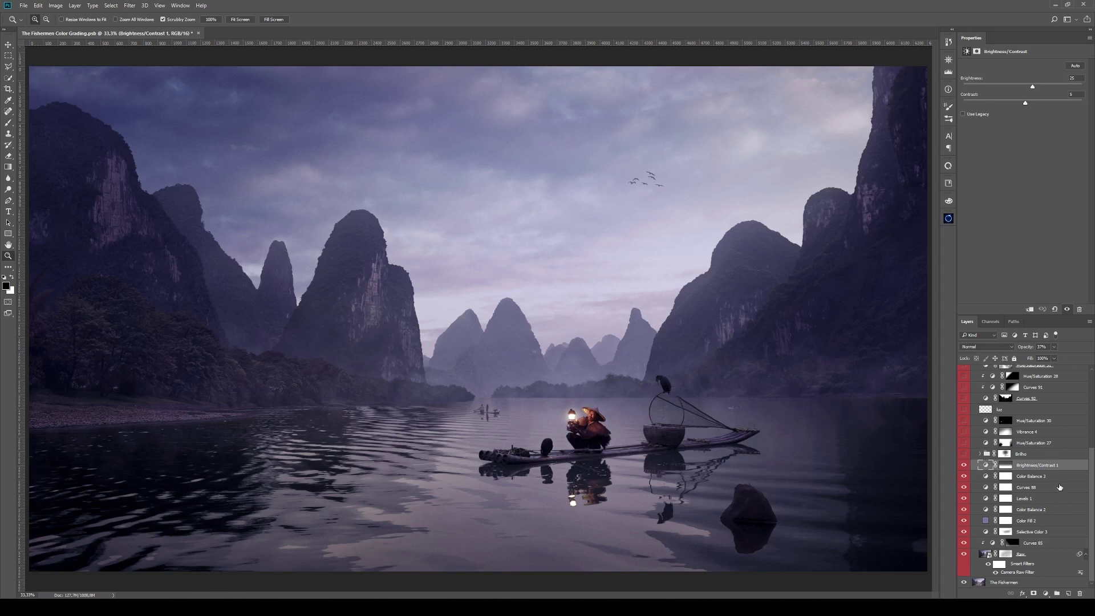
Step: Check the available adjustment layer types and compare the image with and without Brightness/Contrast 1
click(1046, 593)
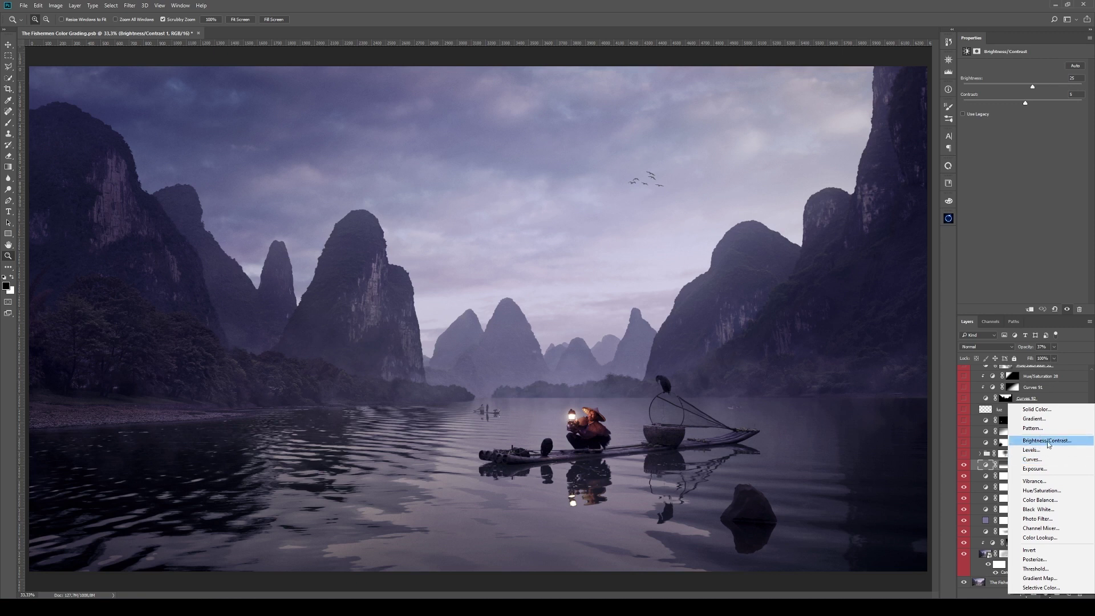
click(1025, 286)
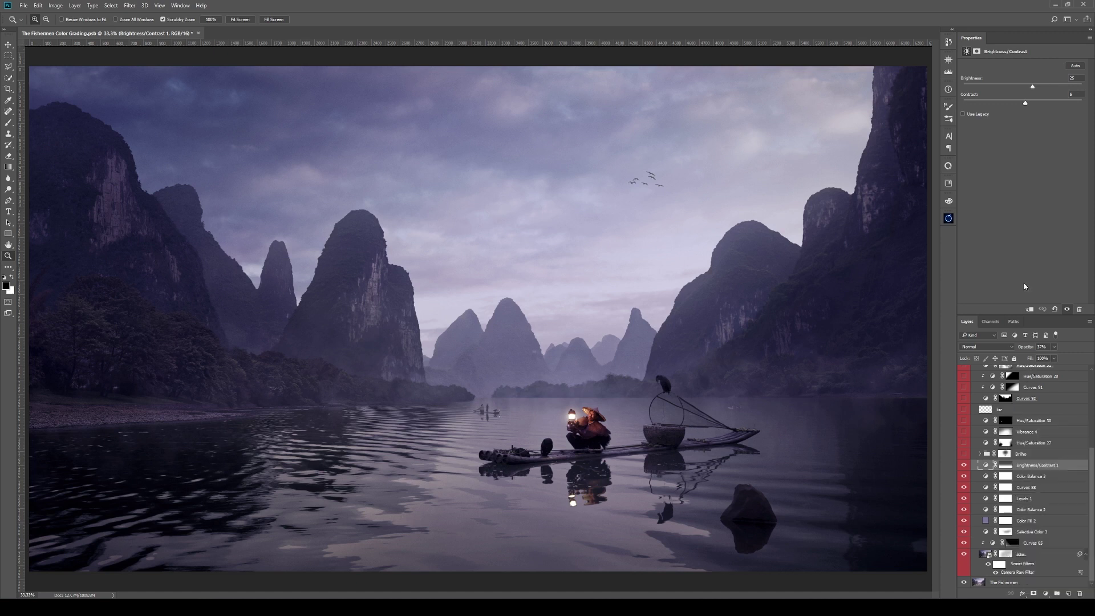
click(964, 466)
click(964, 466)
Step: Show the Brilho group and toggle it repeatedly to compare the glow around the lantern
click(962, 454)
click(963, 455)
click(963, 455)
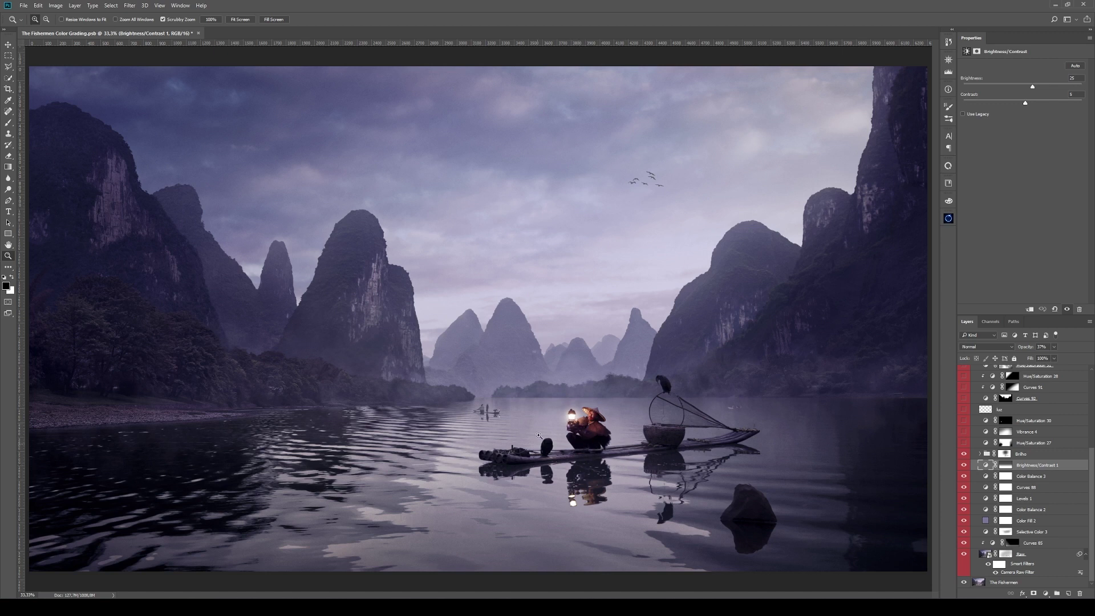
click(964, 455)
click(964, 455)
click(964, 454)
click(964, 455)
Step: Inspect the layer mask of Curves 89 inside the Brilho group, and hide the group
click(980, 455)
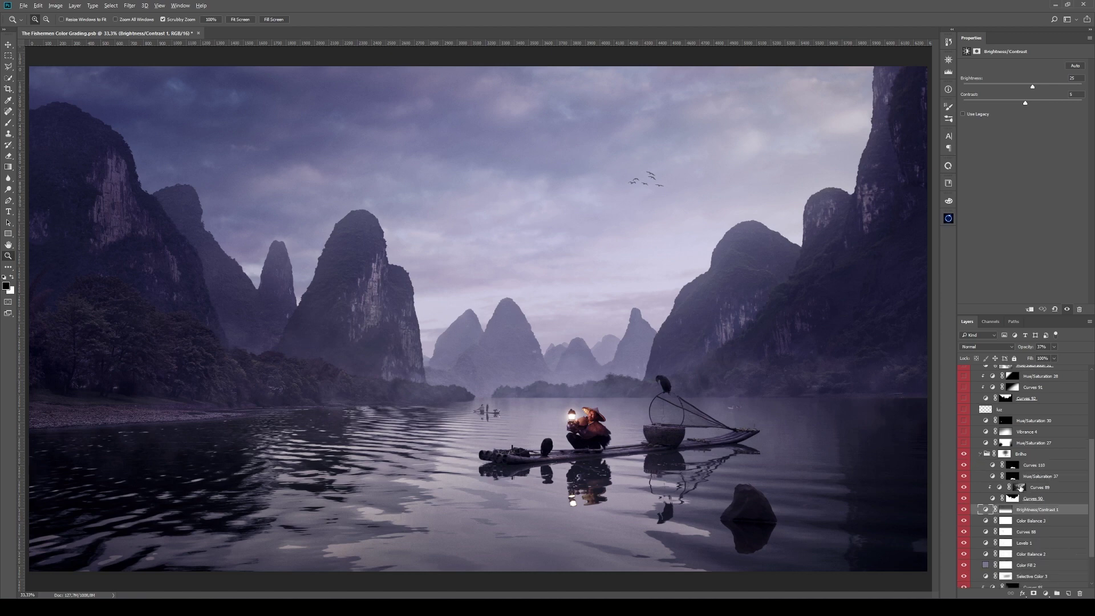
alt+click(1020, 487)
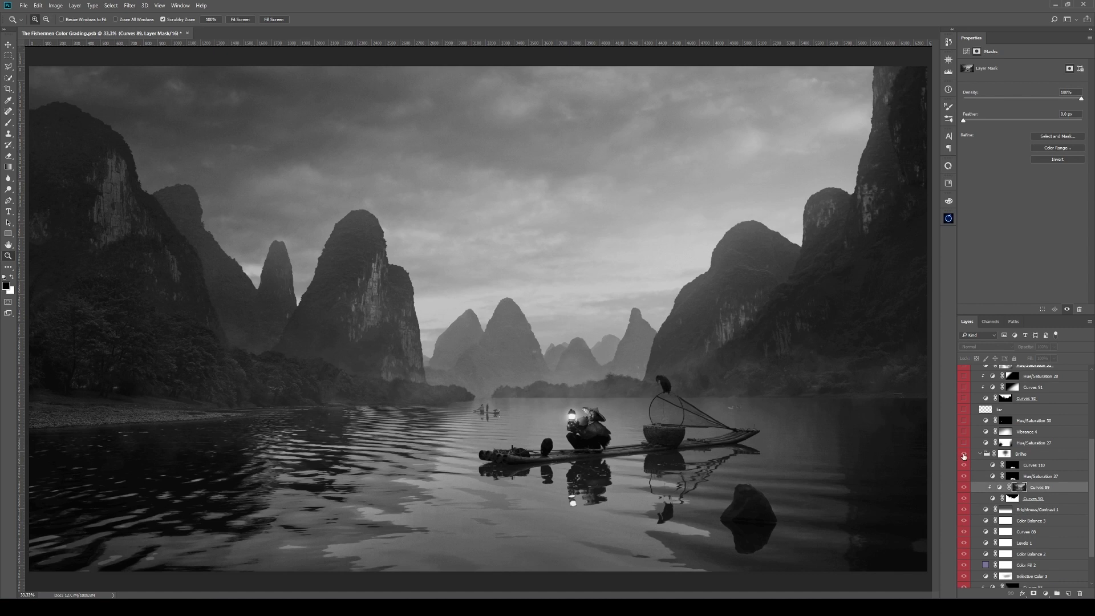
click(964, 455)
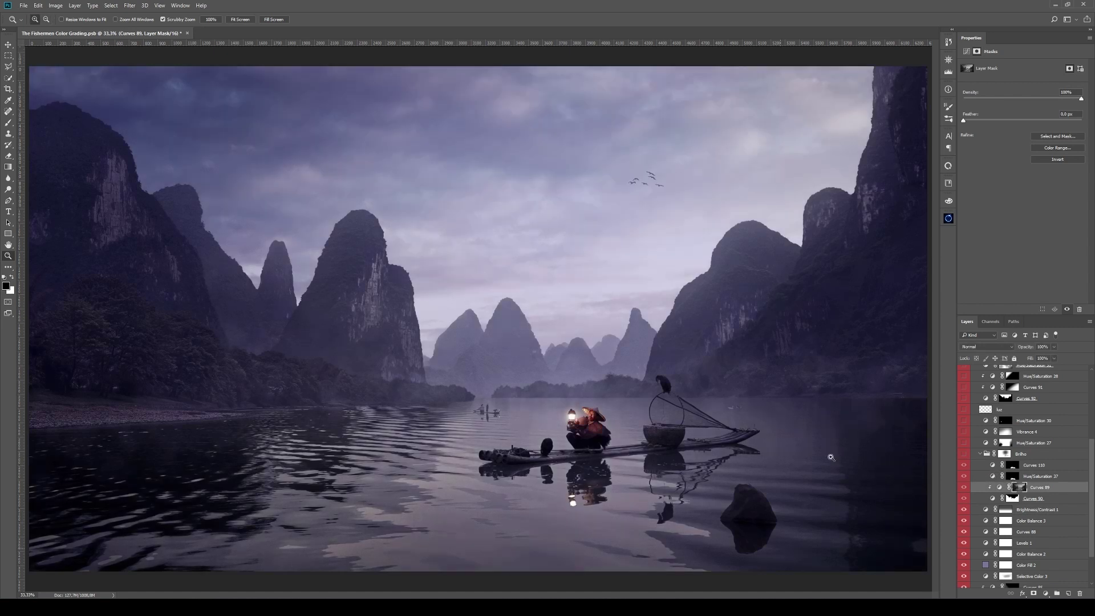
Step: Load the RGB channel's luminosity as a selection and add a Curves adjustment layer masked by it above Brightness/Contrast 1
click(1002, 514)
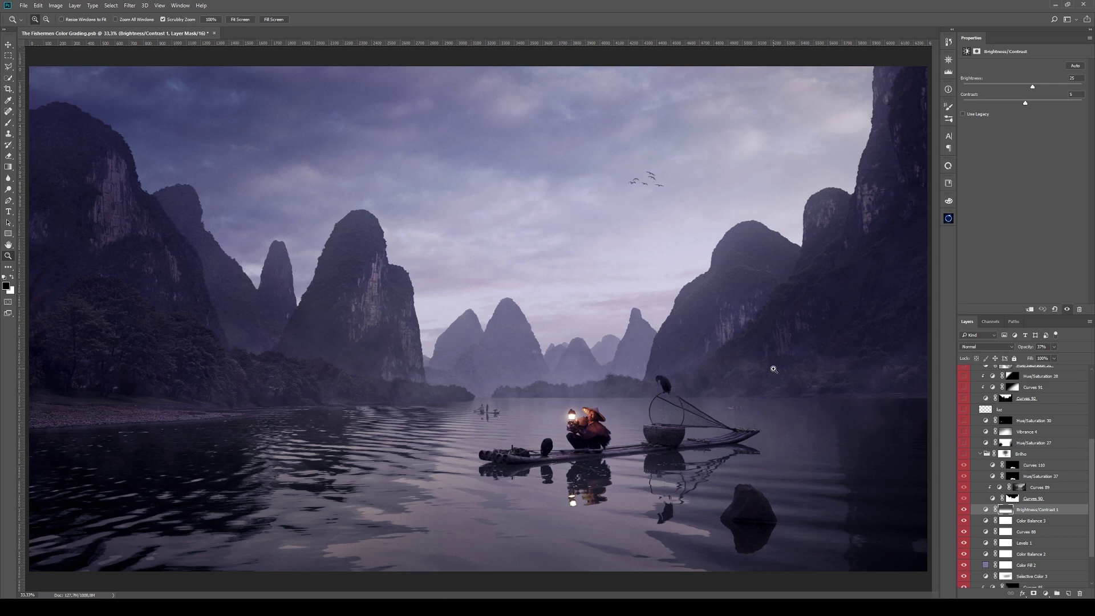
click(990, 321)
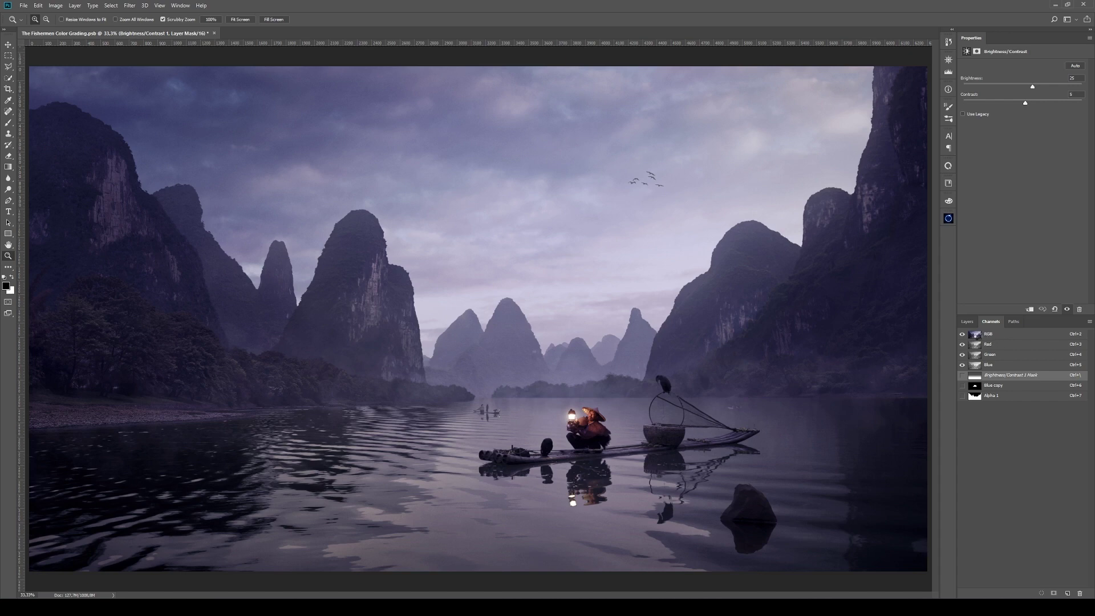
ctrl+click(975, 334)
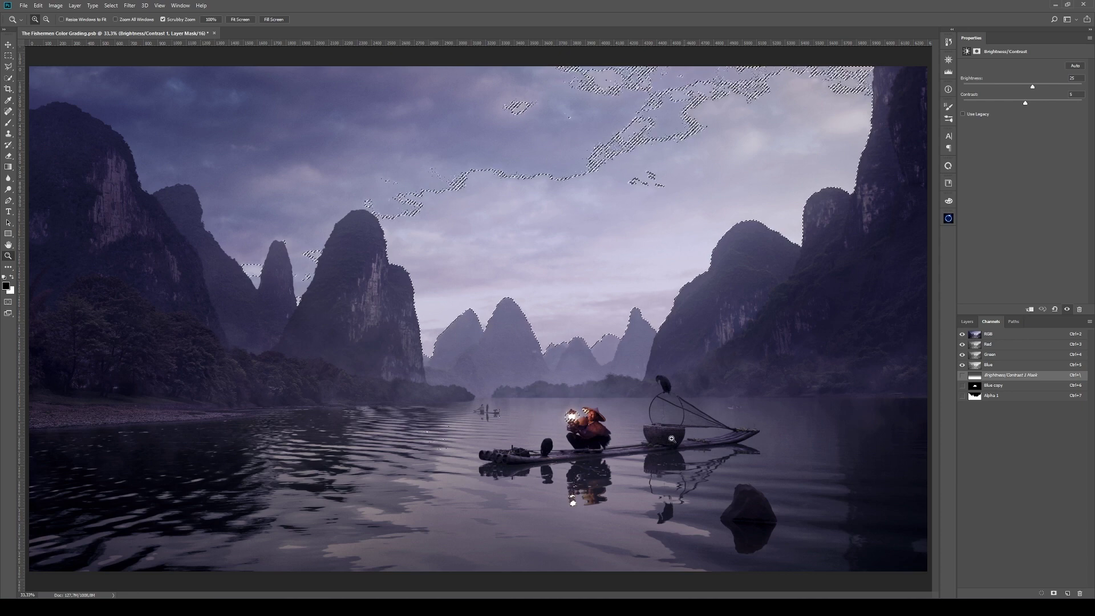
click(1019, 347)
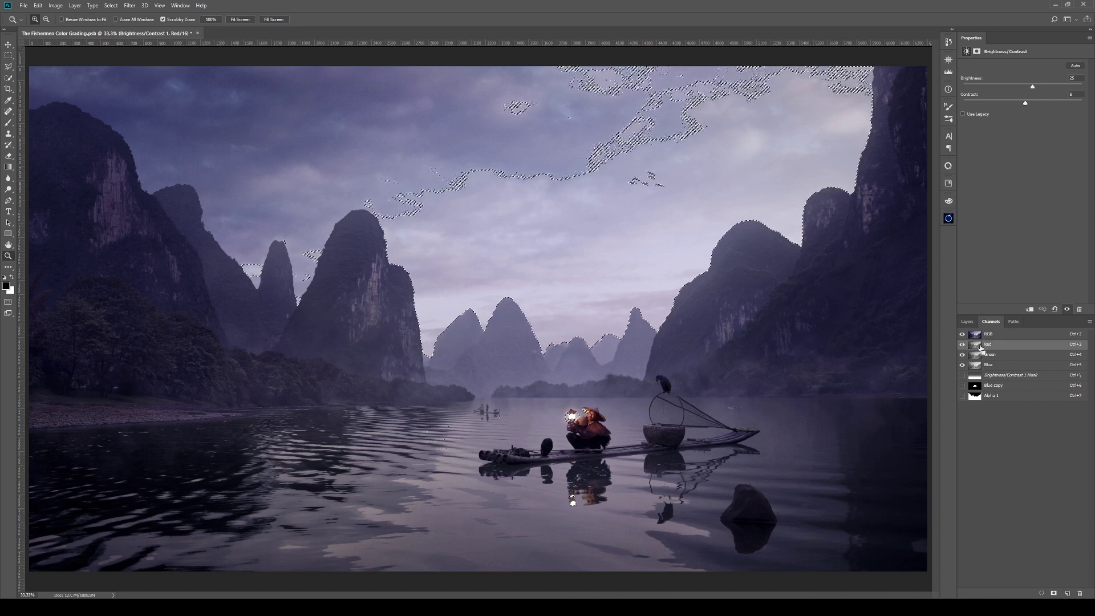
click(967, 322)
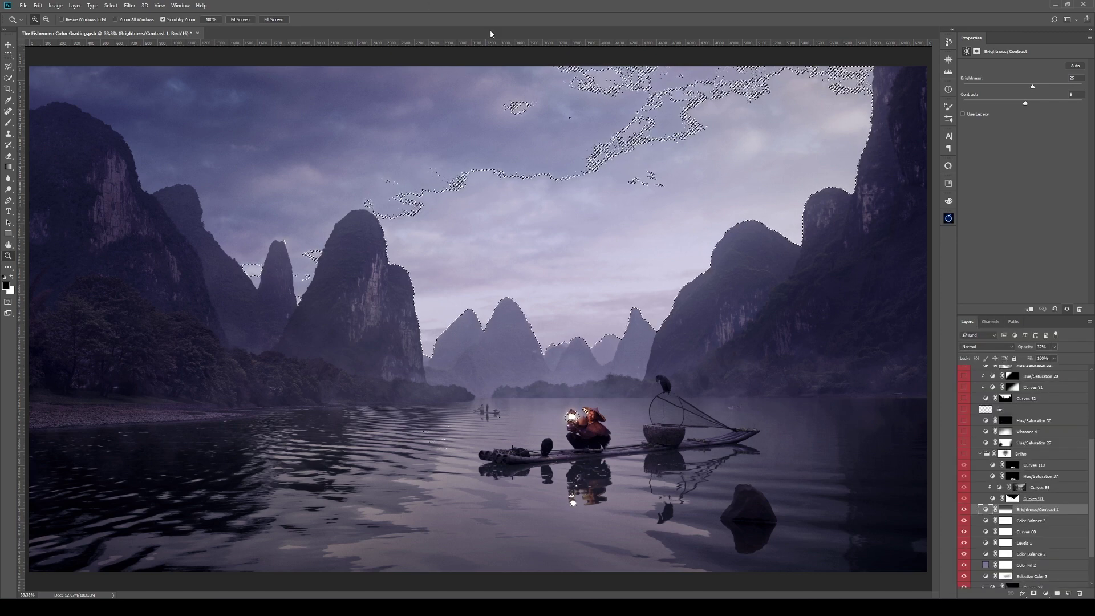
click(1047, 595)
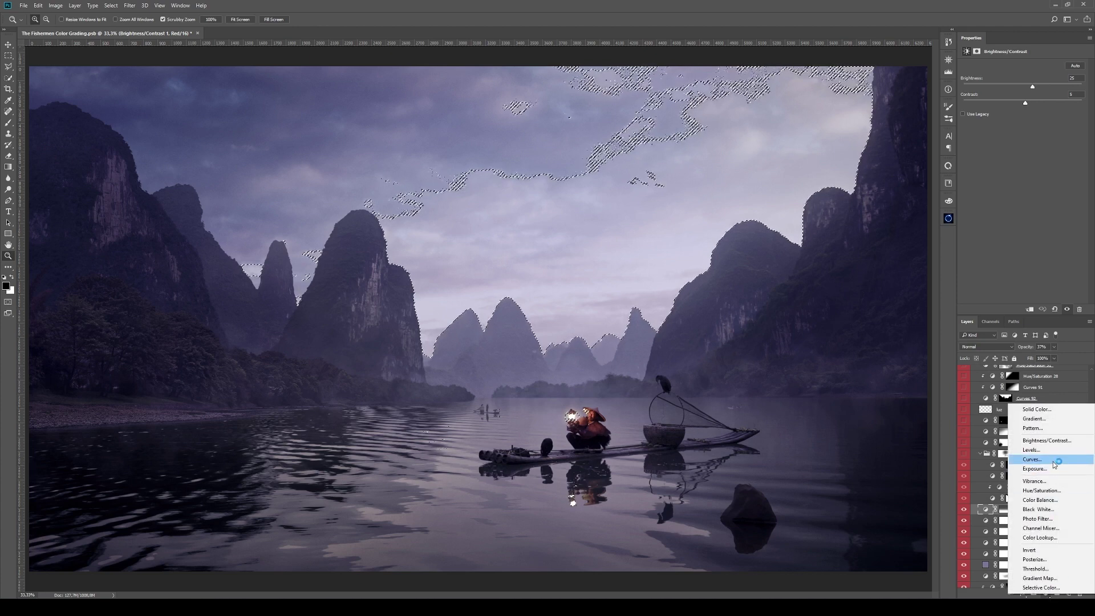
click(1047, 459)
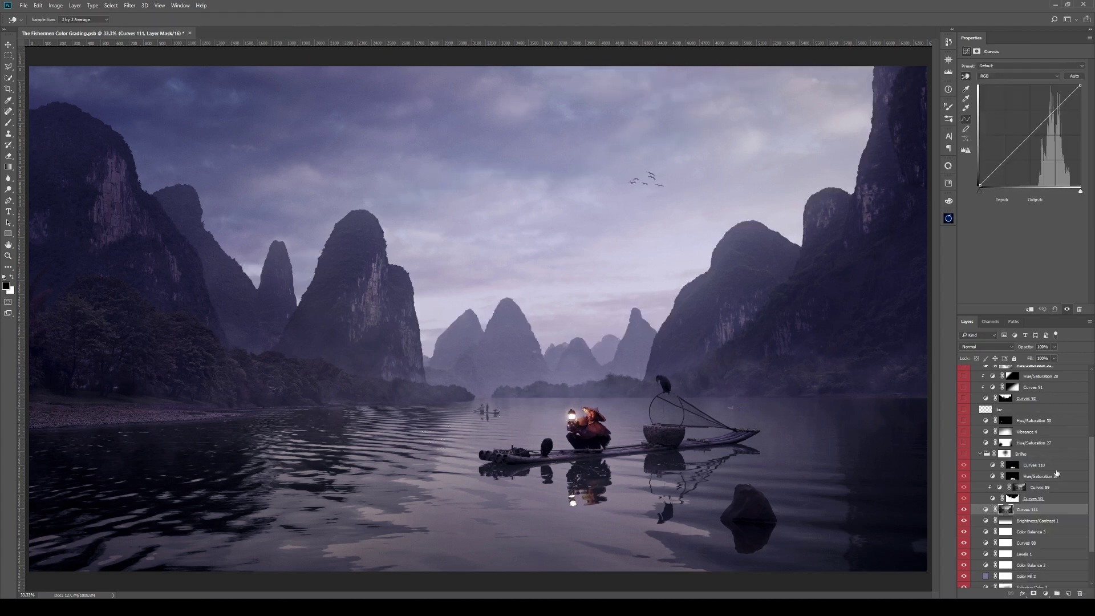
Step: View the luminosity mask of the new Curves 111 layer, and raise the midtones of its RGB curve
alt+click(1006, 511)
key(z)
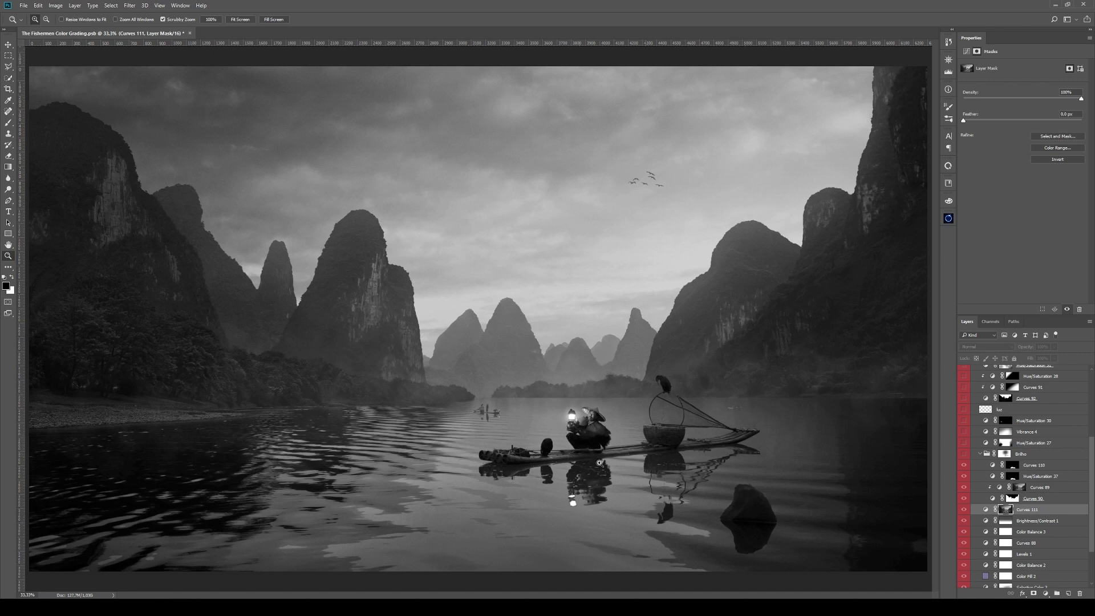
click(985, 510)
drag(1045, 121, 1024, 117)
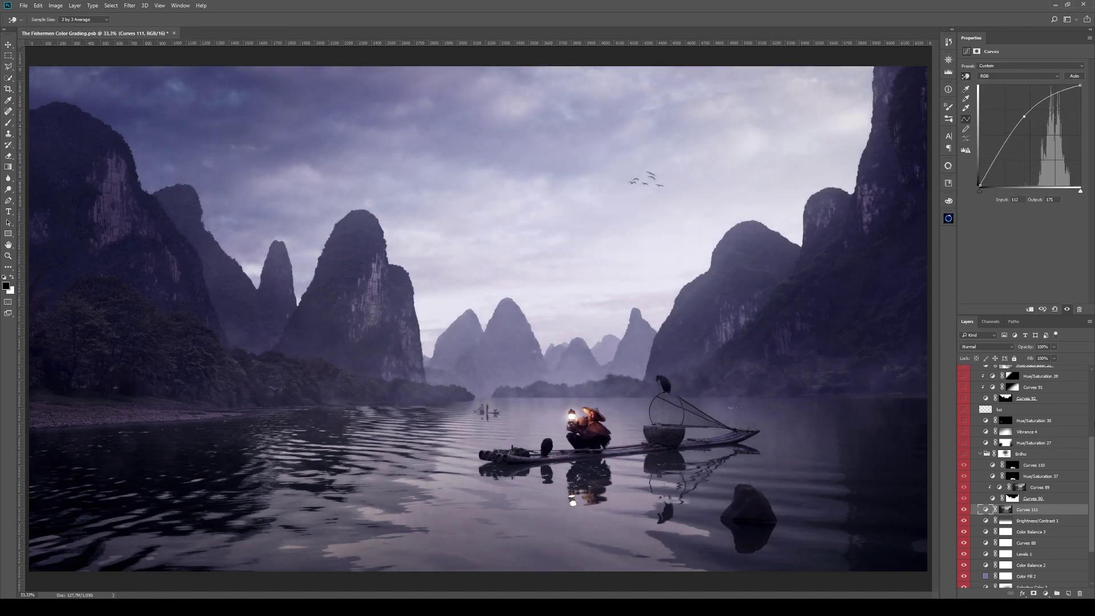
Step: Compare the image with and without Curves 111, and with its luminosity mask disabled and enabled
click(963, 510)
click(963, 509)
key(z)
shift+click(1007, 509)
key(i)
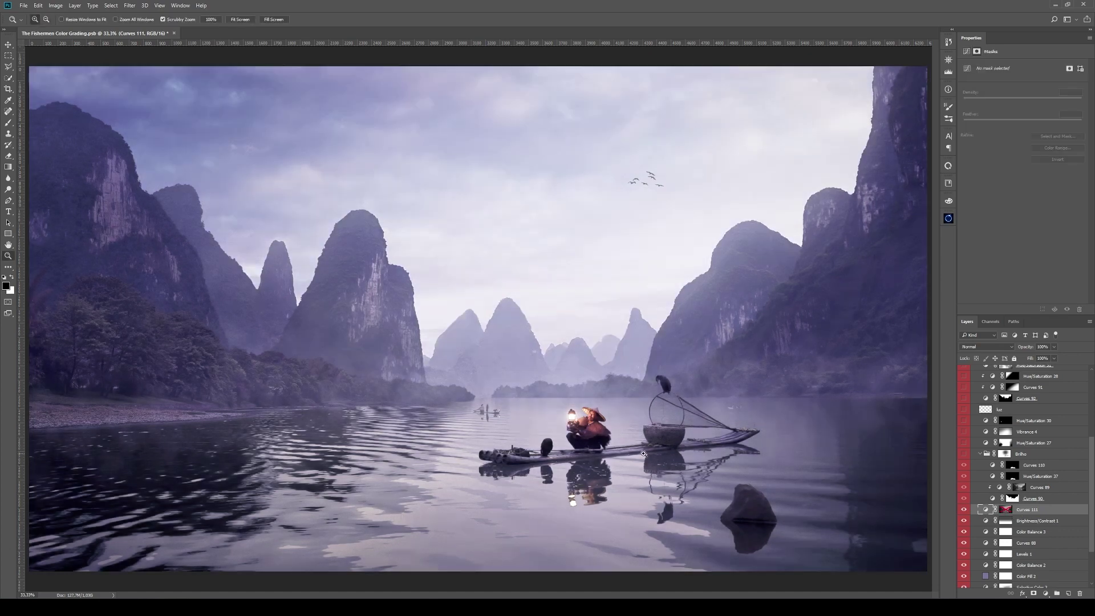
click(986, 510)
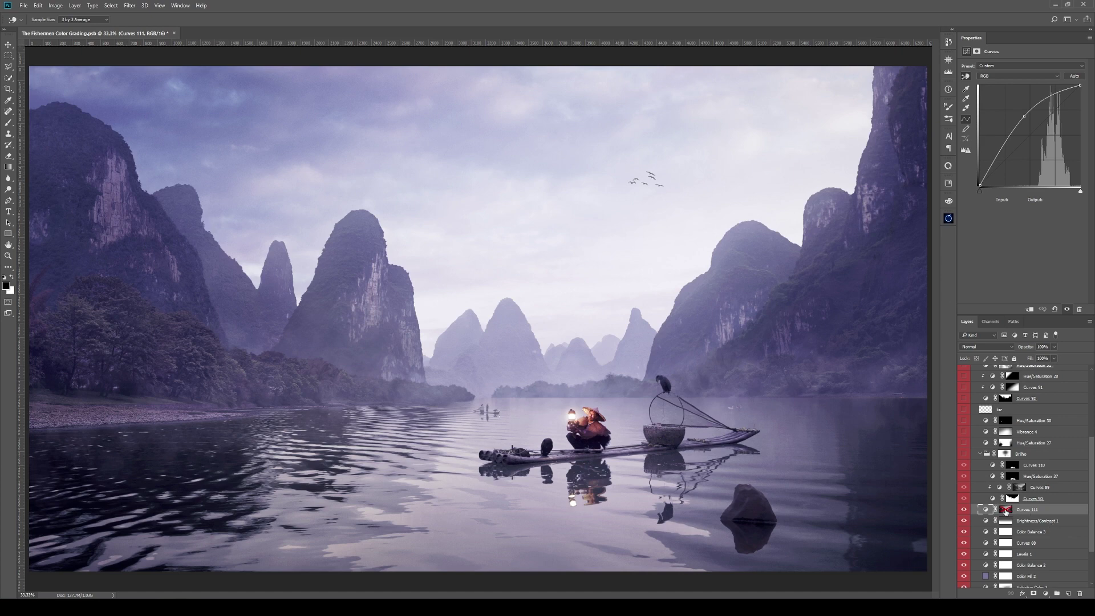
click(1006, 509)
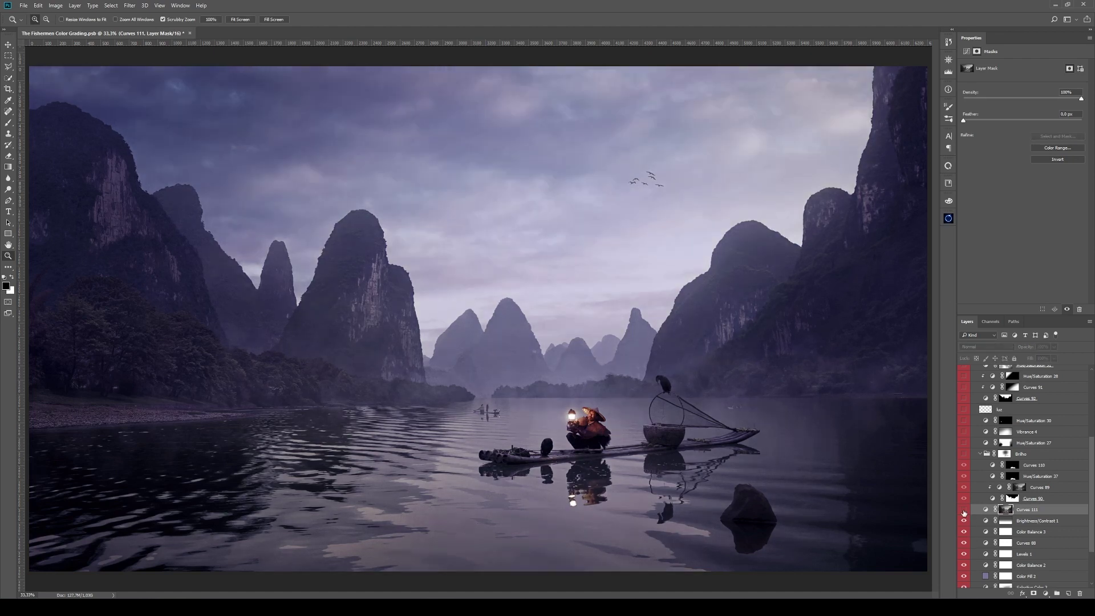
click(964, 510)
click(964, 510)
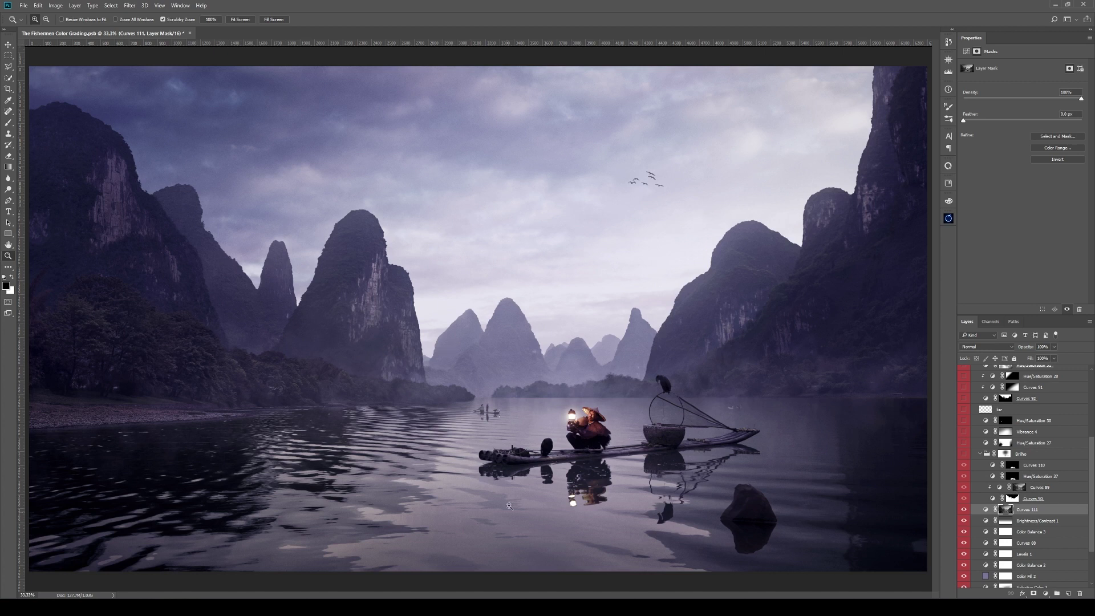
Step: Try to lower the shadows of the Curves 111 curve with an extra point, and remove that shadow point
click(986, 509)
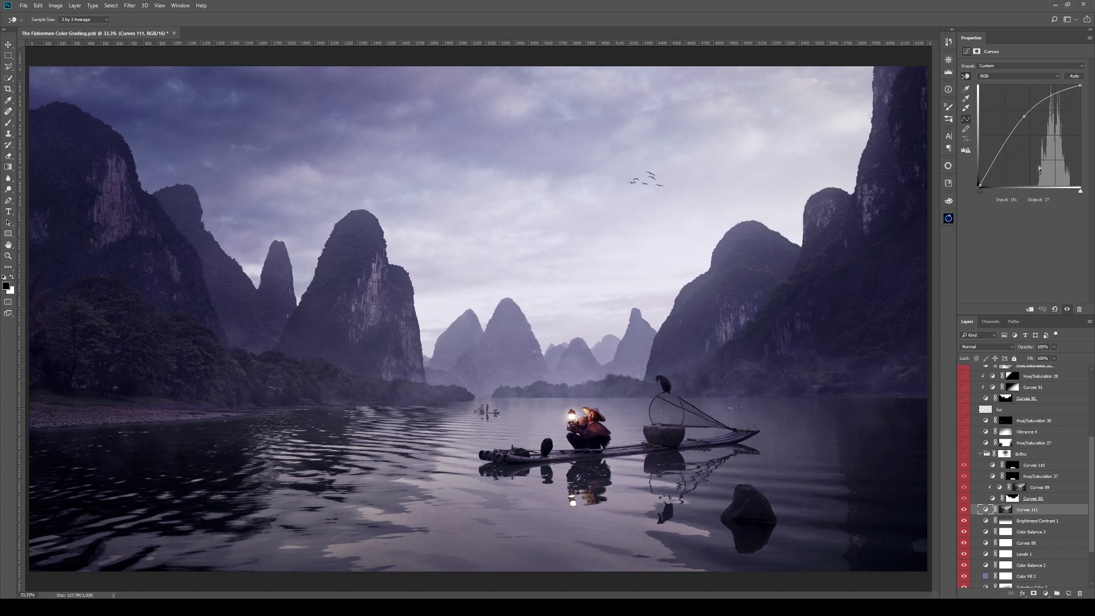
drag(996, 156, 1001, 165)
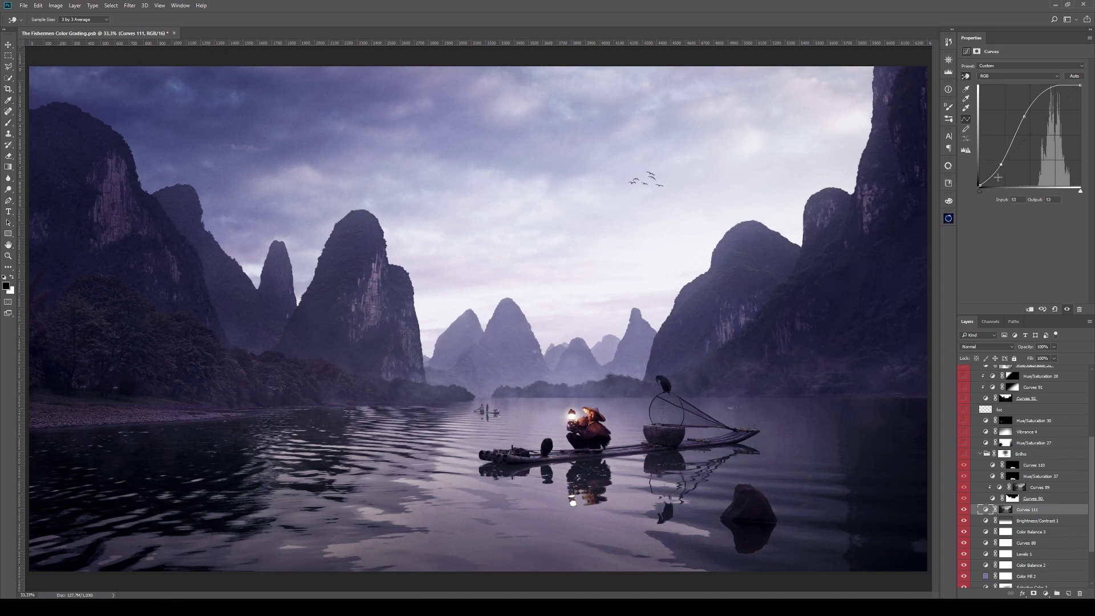
drag(998, 163, 1002, 149)
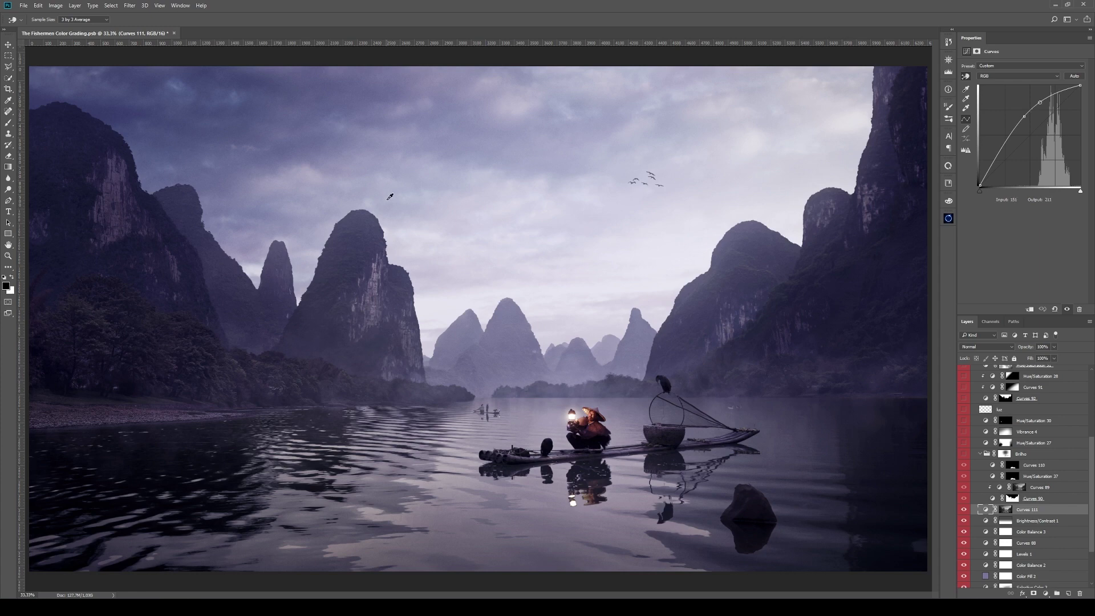
Step: View the luminosity mask of Curves 111 once more, and delete the layer
key(z)
alt+click(1008, 510)
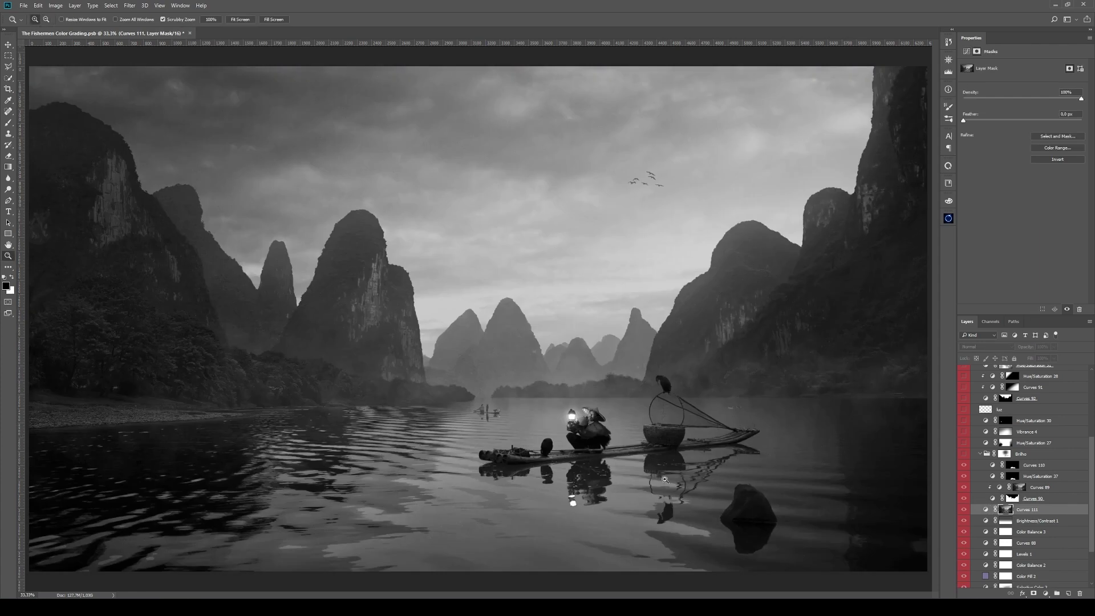
alt+click(1007, 510)
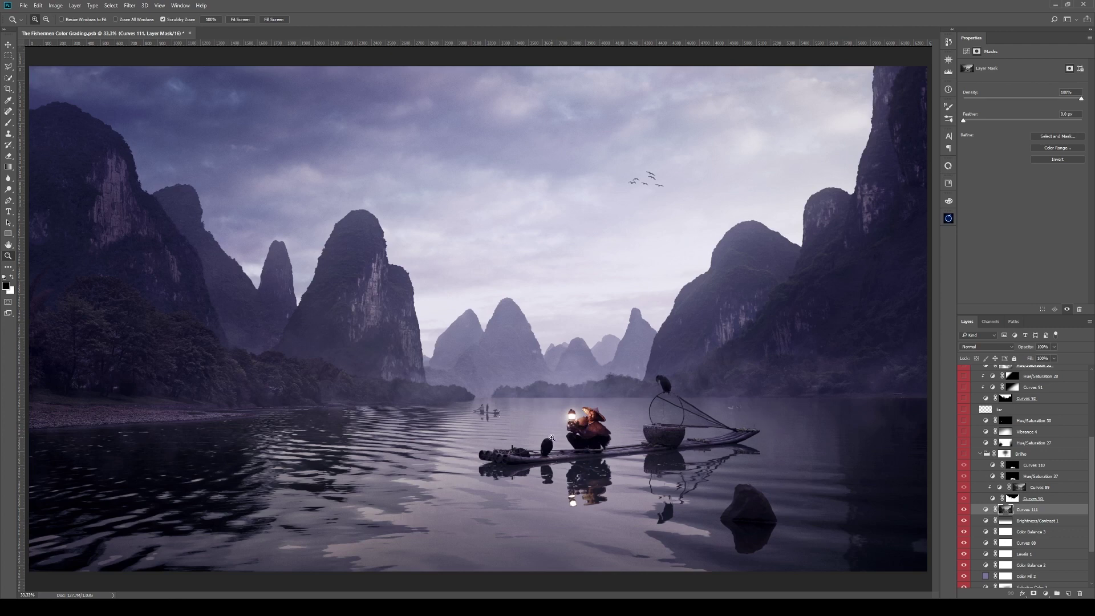
alt+click(1013, 510)
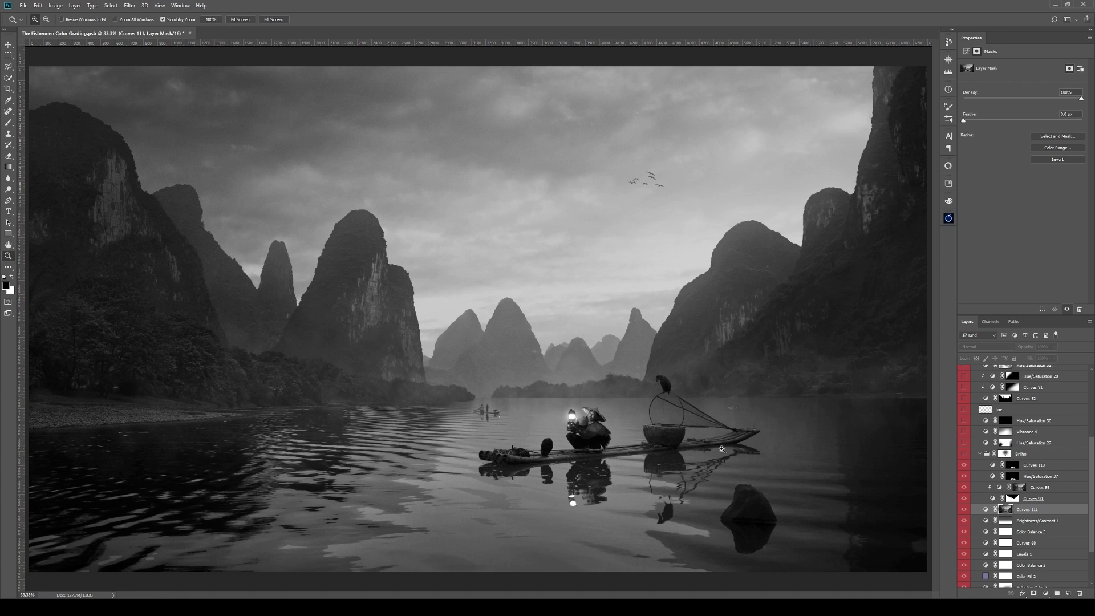
key(Delete)
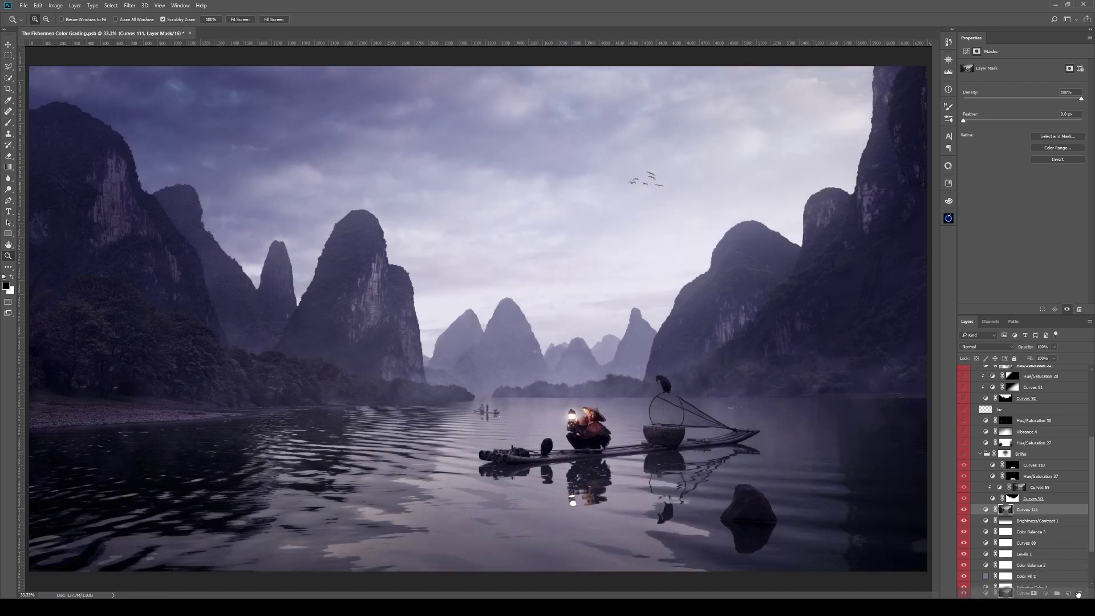
Step: Show the Brilho group with its group mask disabled, and inspect the mask of Curves 89 while it is released from clipping
click(963, 454)
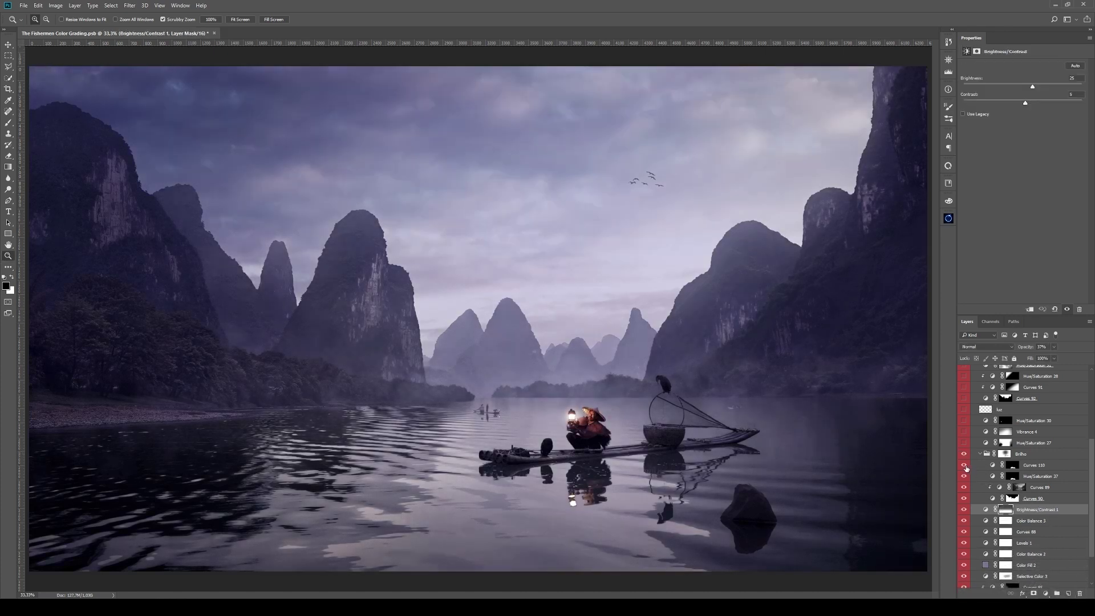
shift+click(1005, 453)
alt+click(1021, 487)
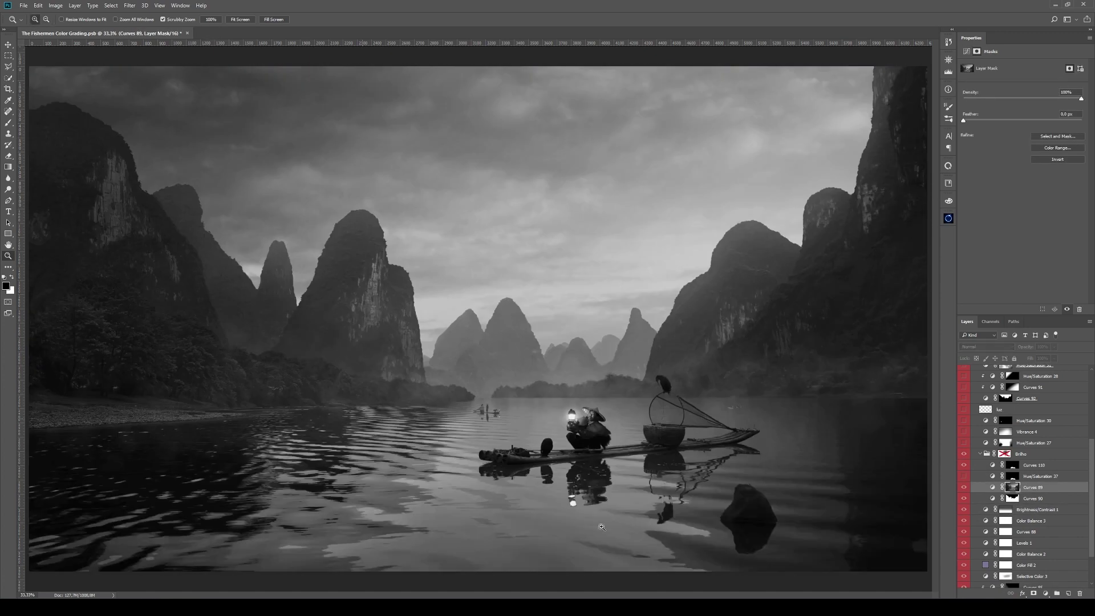
alt+click(1013, 488)
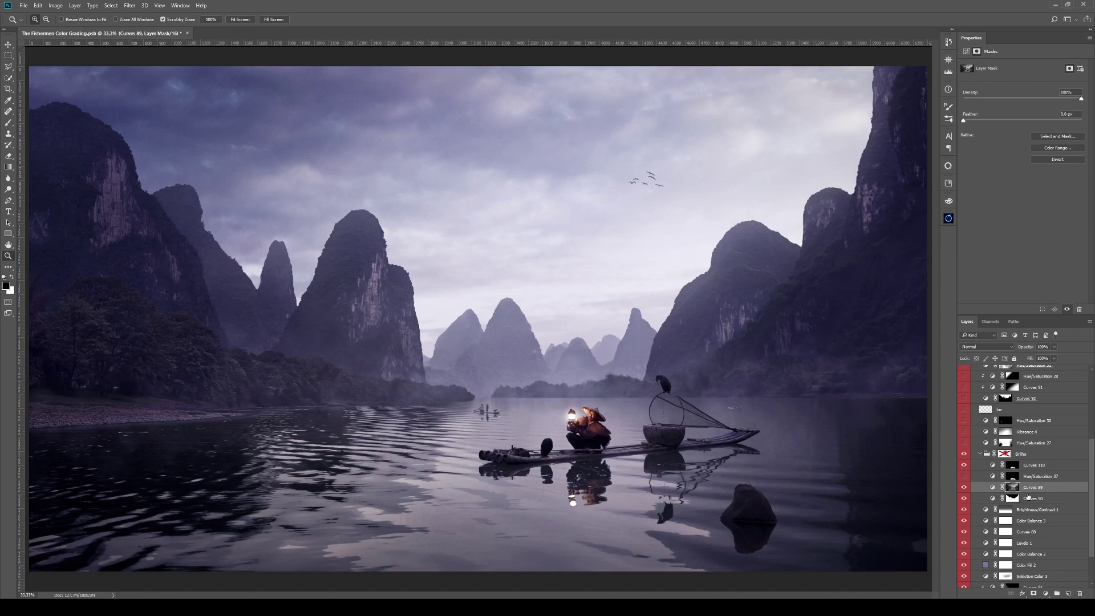
Step: Clip Curves 89 to Curves 90 again, and inspect the sky-excluding layer mask of Curves 90
click(1026, 496)
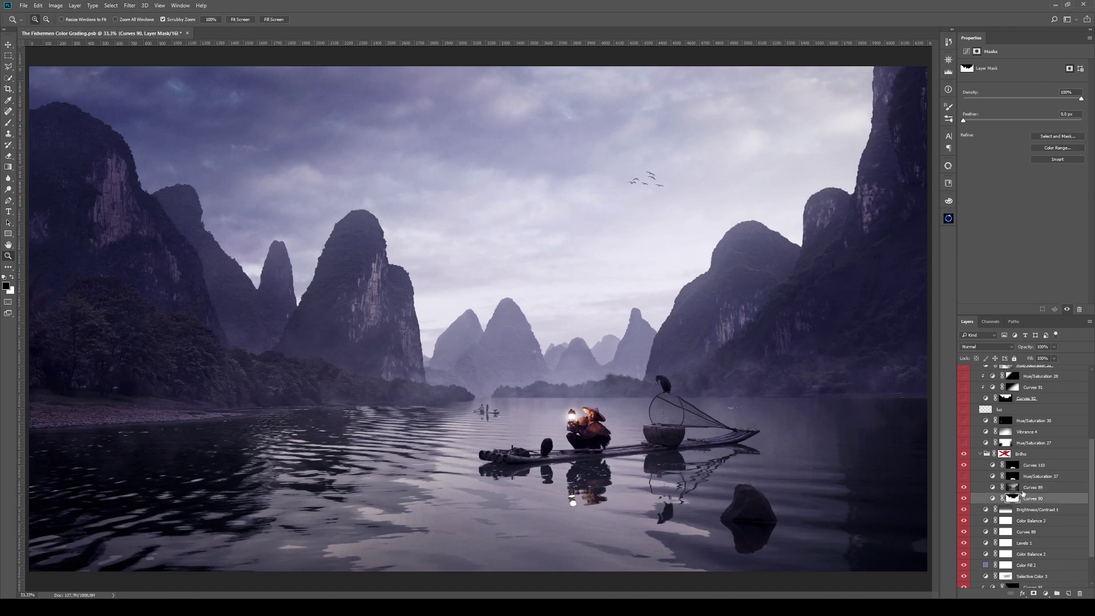
click(1030, 496)
alt+click(1014, 494)
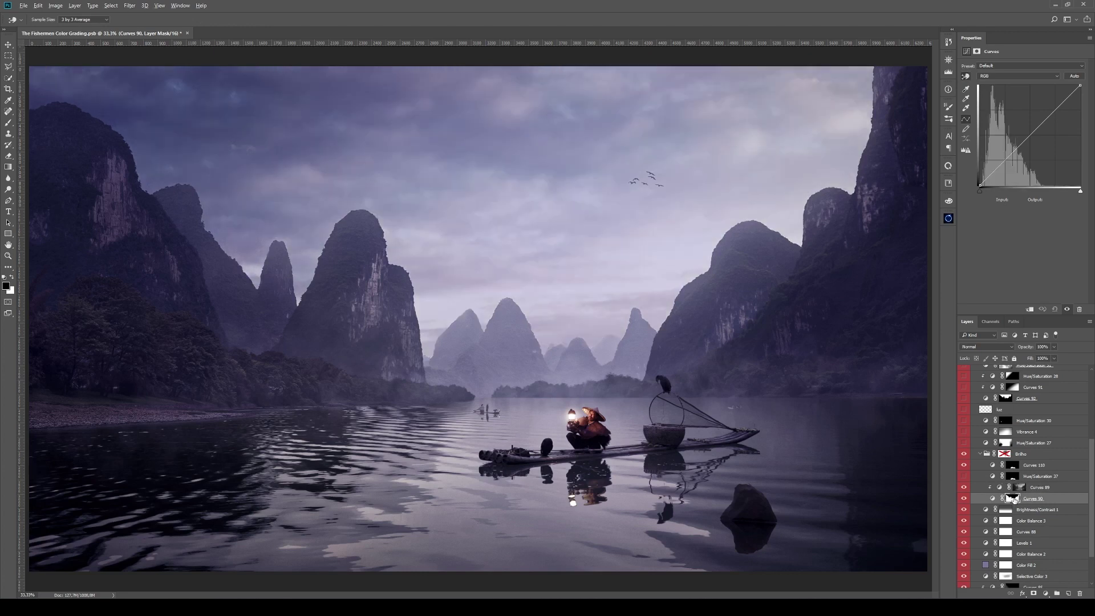
alt+click(1012, 498)
key(z)
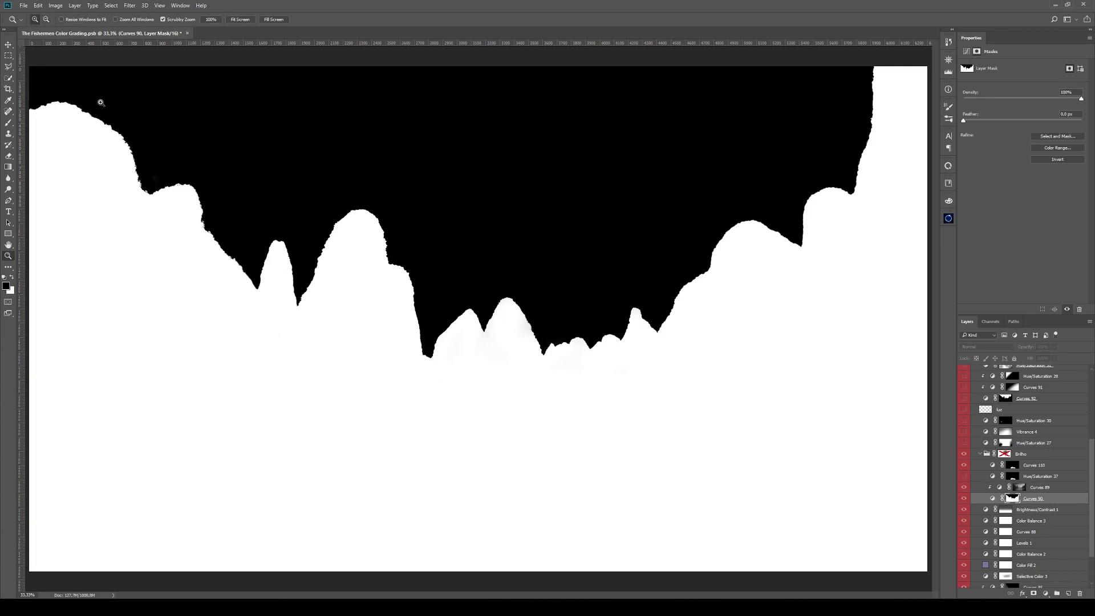
alt+click(1015, 500)
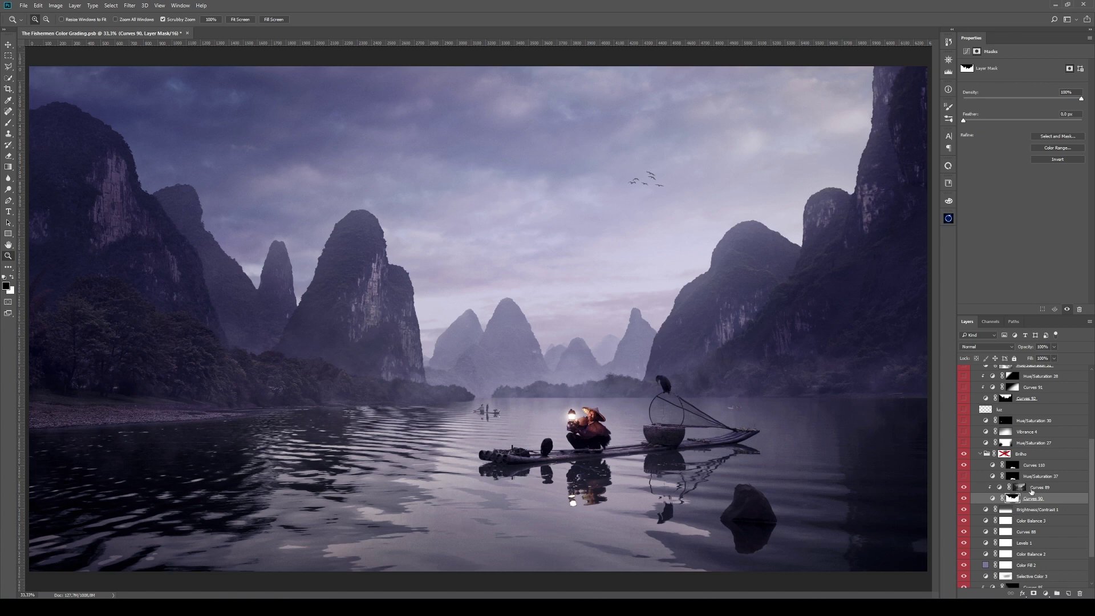
alt+click(1013, 499)
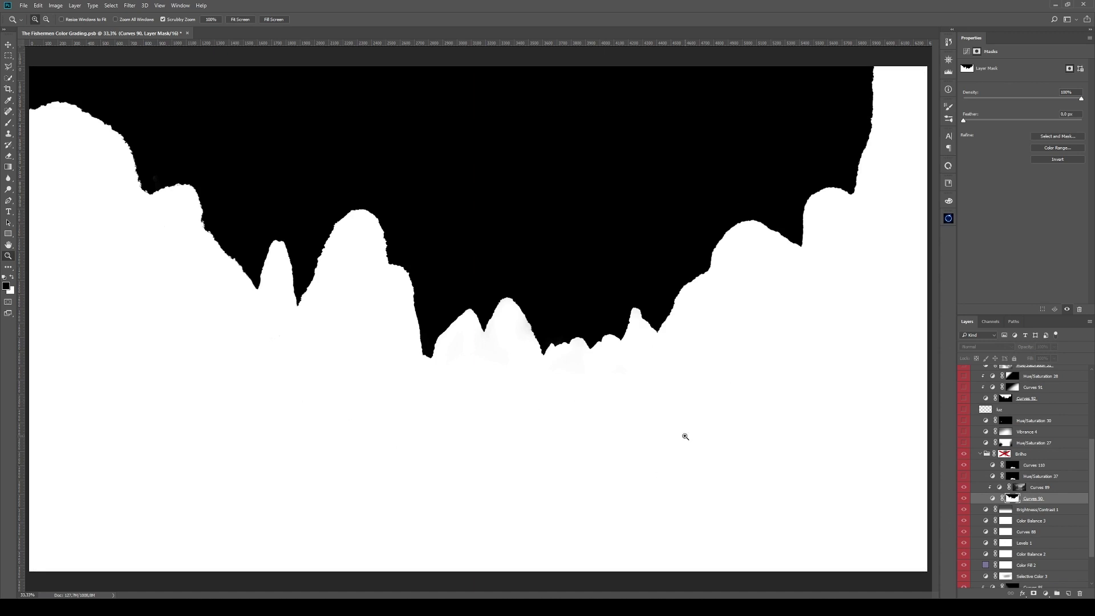
alt+click(1007, 497)
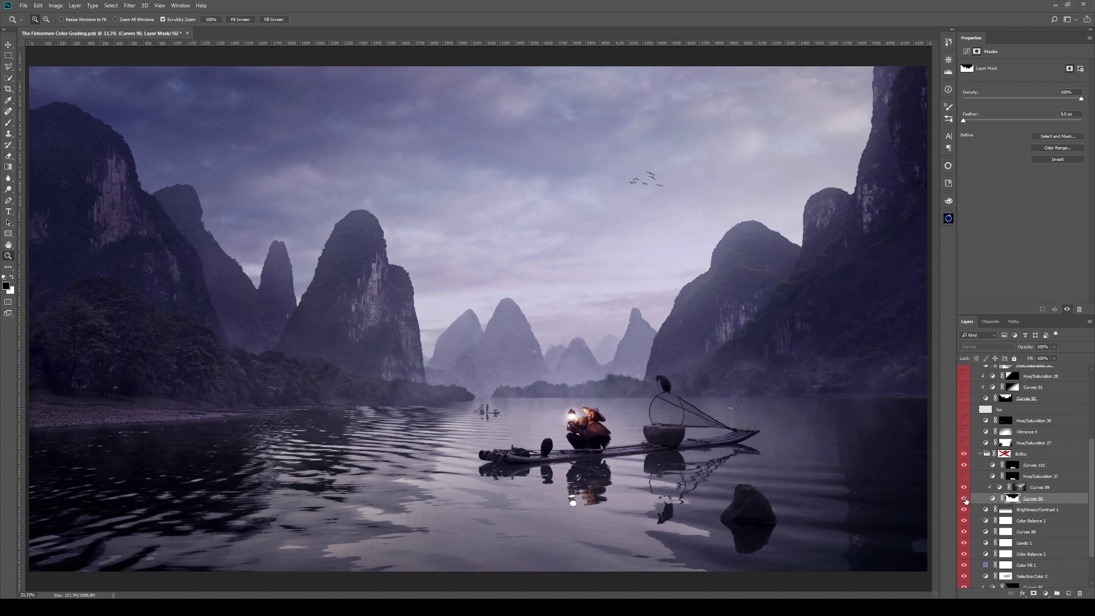
Step: Compare the image with and without Curves 90, and with its layer mask disabled and enabled
click(964, 499)
click(964, 498)
shift+click(1009, 498)
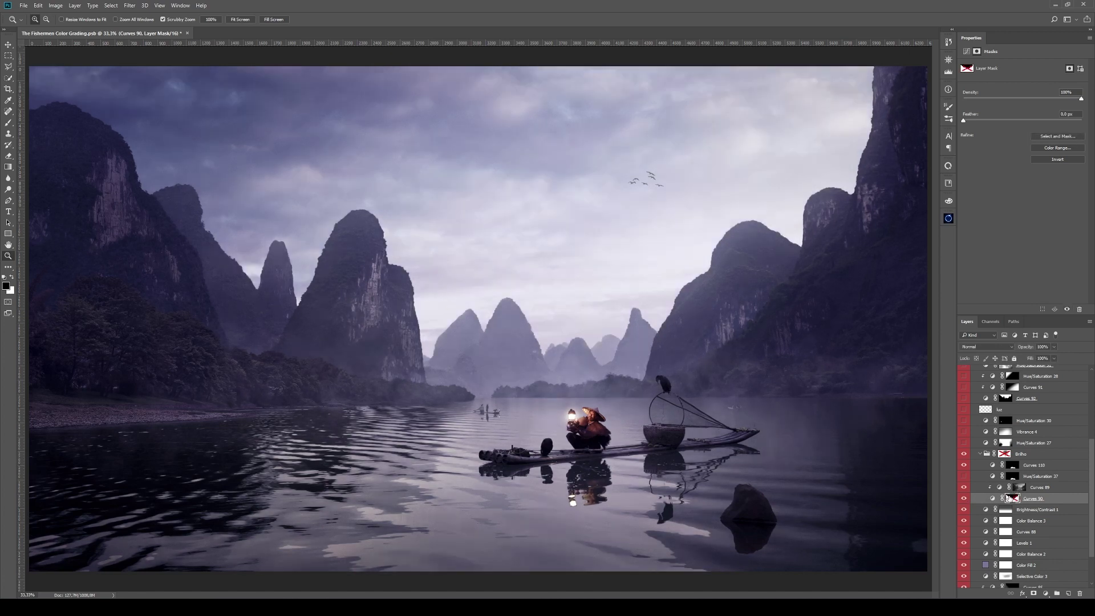
shift+click(1008, 499)
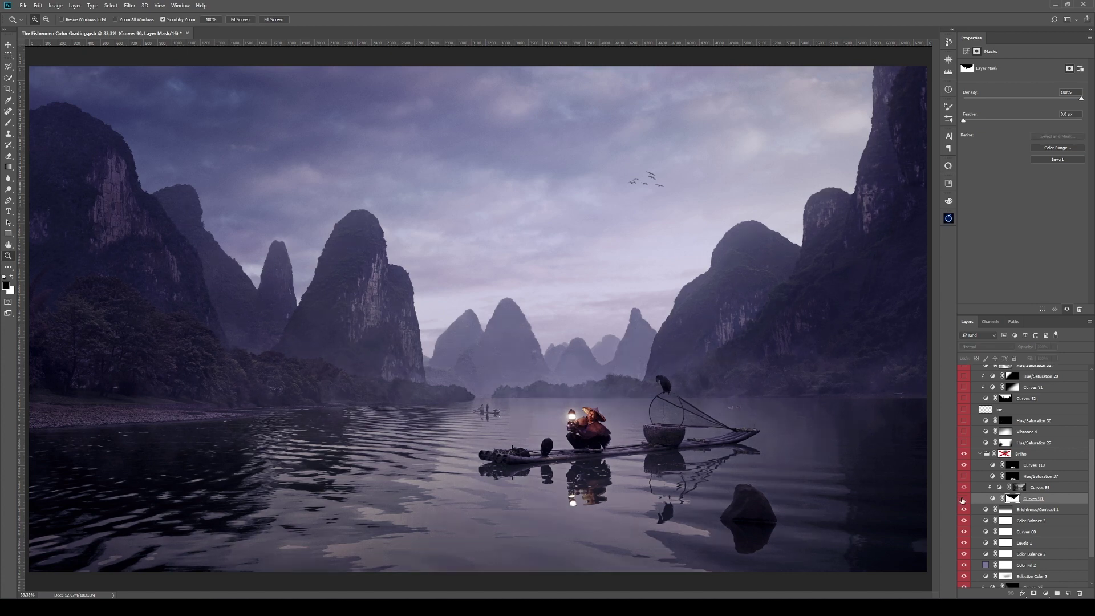
Step: Inspect the mask of Hue/Saturation 37, and toggle it together with Curves 110, leaving both layers shown
alt+click(1014, 479)
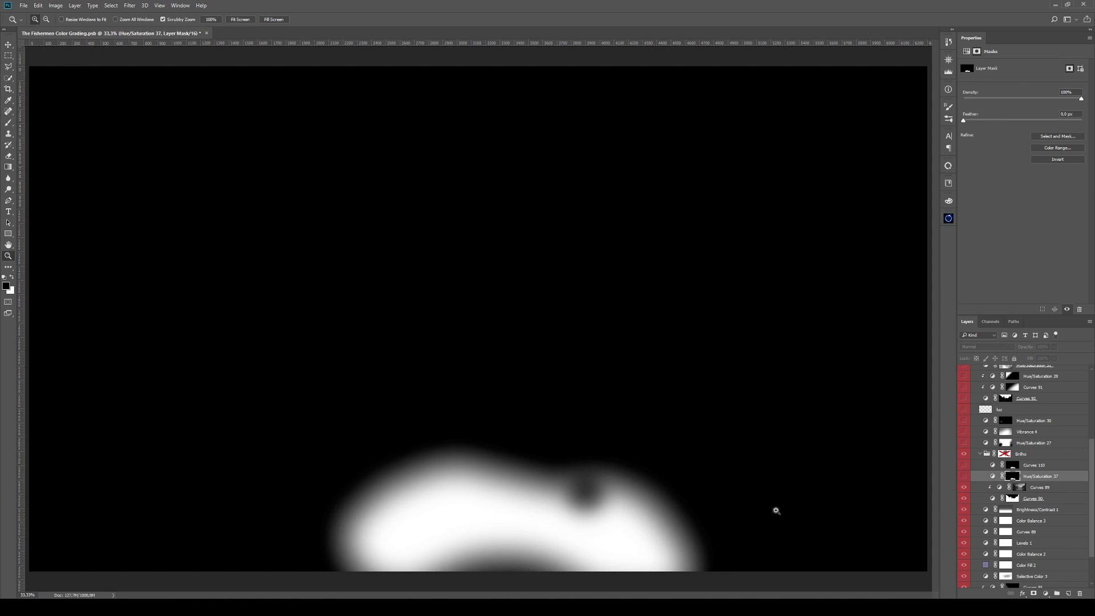
alt+click(1014, 477)
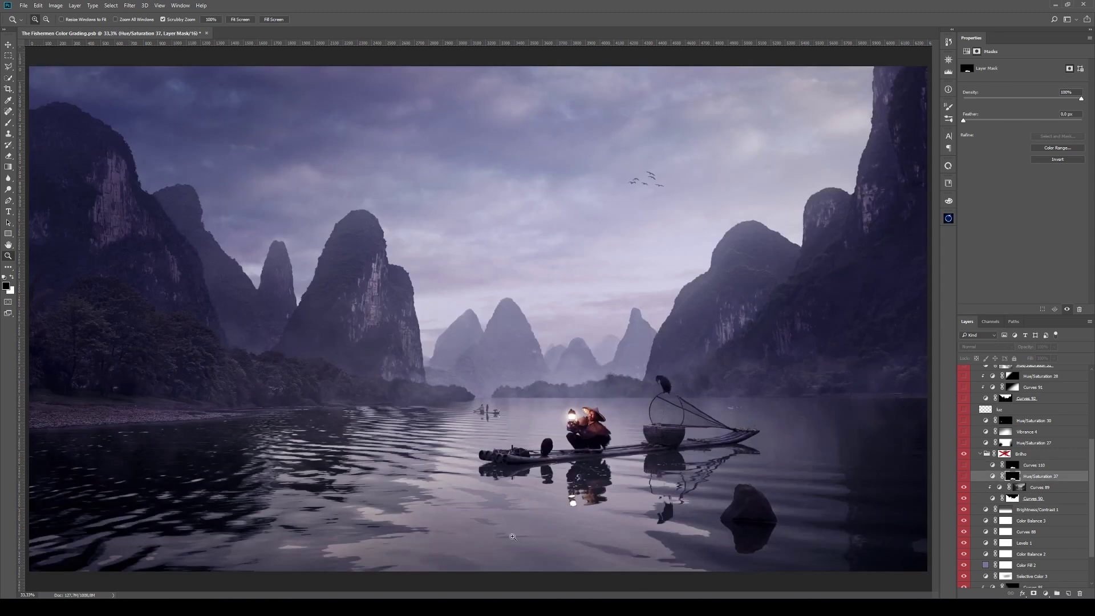
drag(964, 477, 963, 464)
click(965, 473)
drag(965, 476, 965, 466)
Step: Select the four adjustment layers inside the Brilho group, and re-enable the group's layer mask
click(1038, 466)
shift+click(1039, 499)
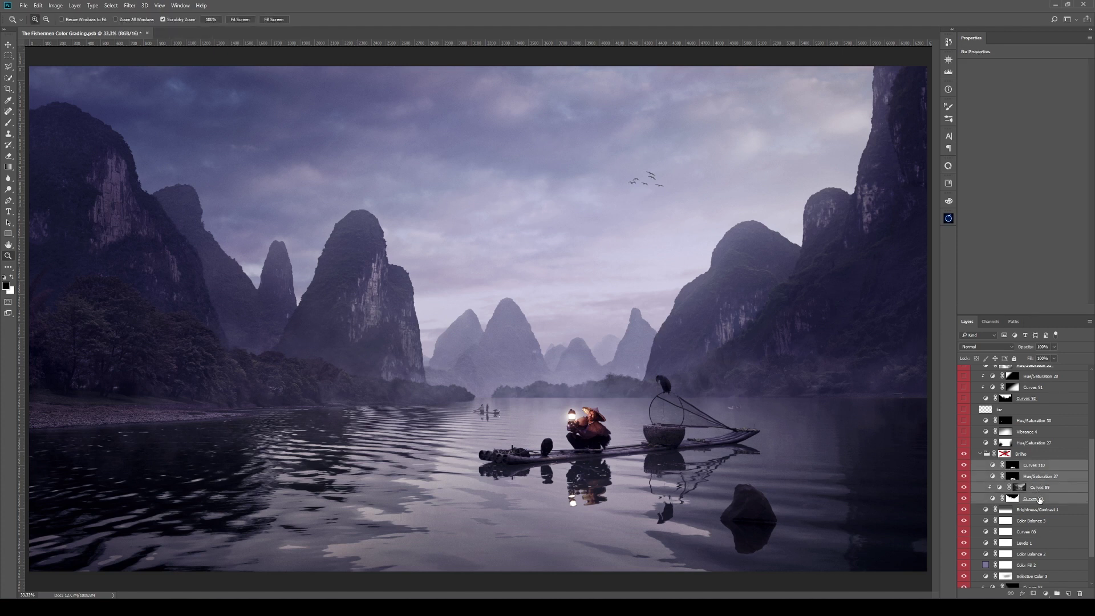
click(1020, 456)
shift+click(1006, 454)
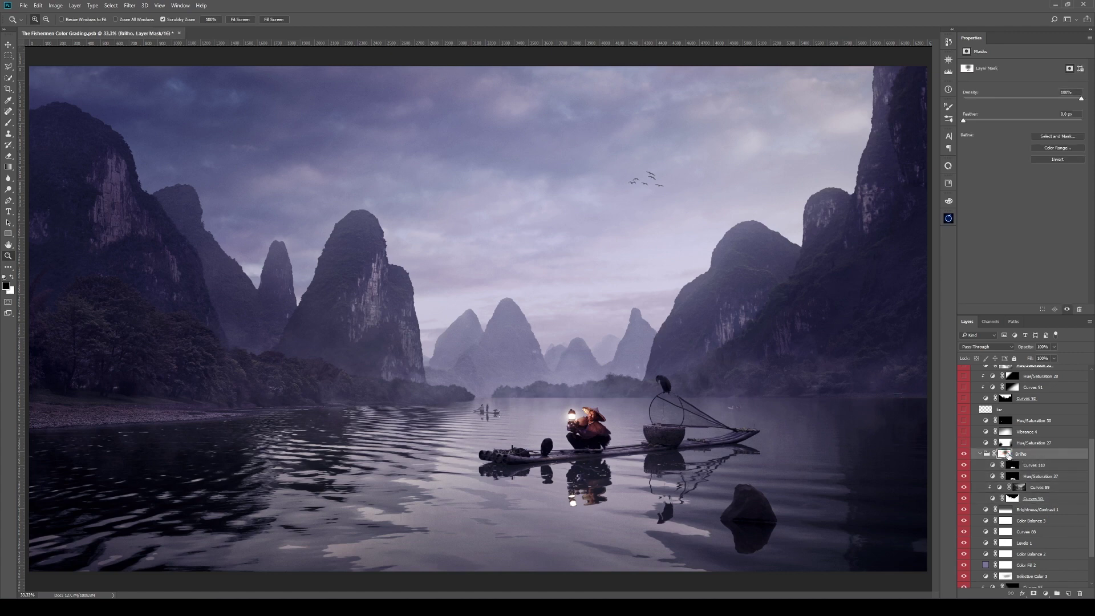
Step: Inspect the Brilho group's layer mask, and compare the image with and without the mask and the whole group
alt+click(1006, 454)
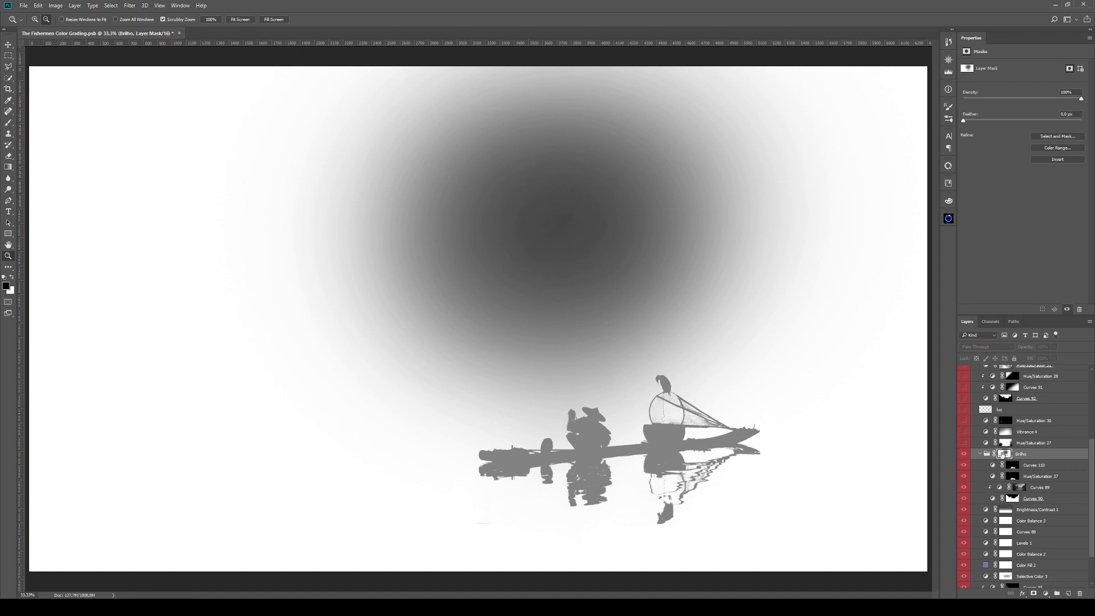
alt+click(1005, 454)
shift+click(1005, 454)
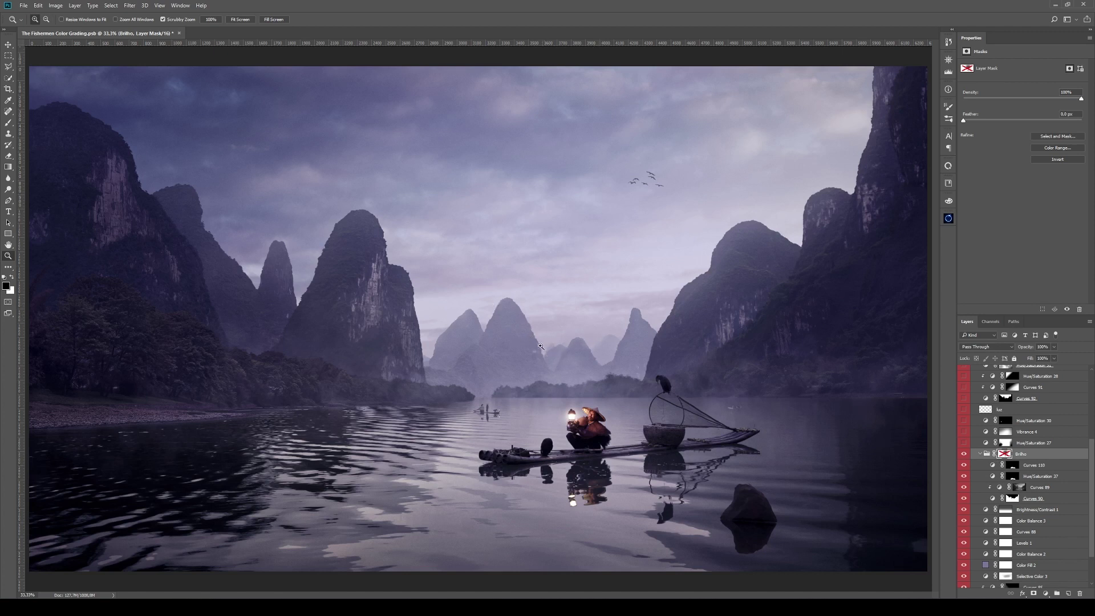
shift+click(1005, 454)
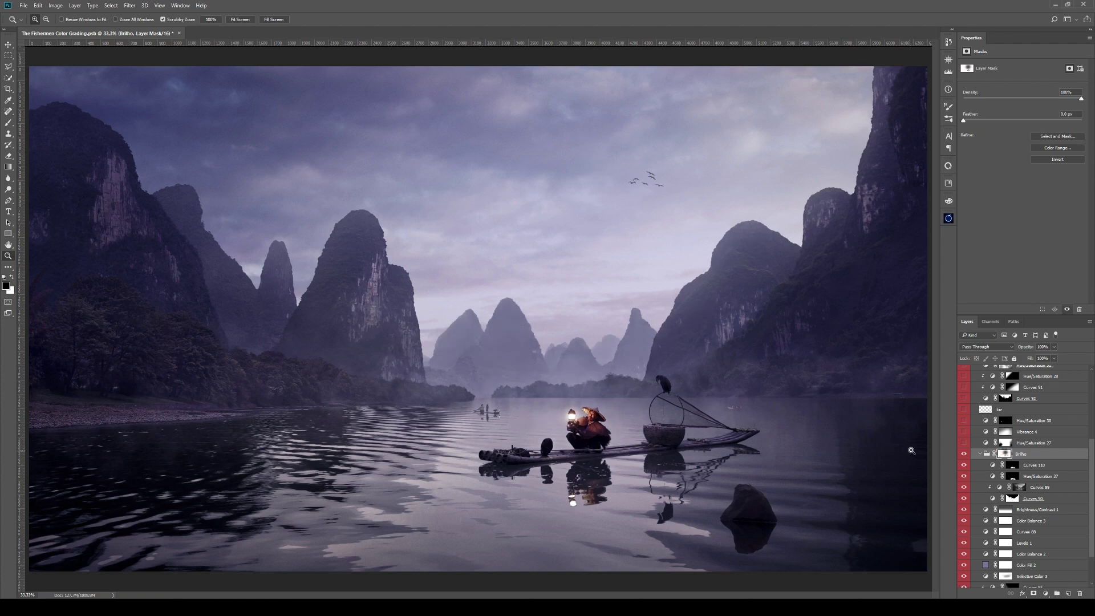
click(964, 453)
click(963, 454)
Step: Examine the layer masks of Curves 89 and the Brilho group in turn with the Gradient tool active
alt+click(1020, 487)
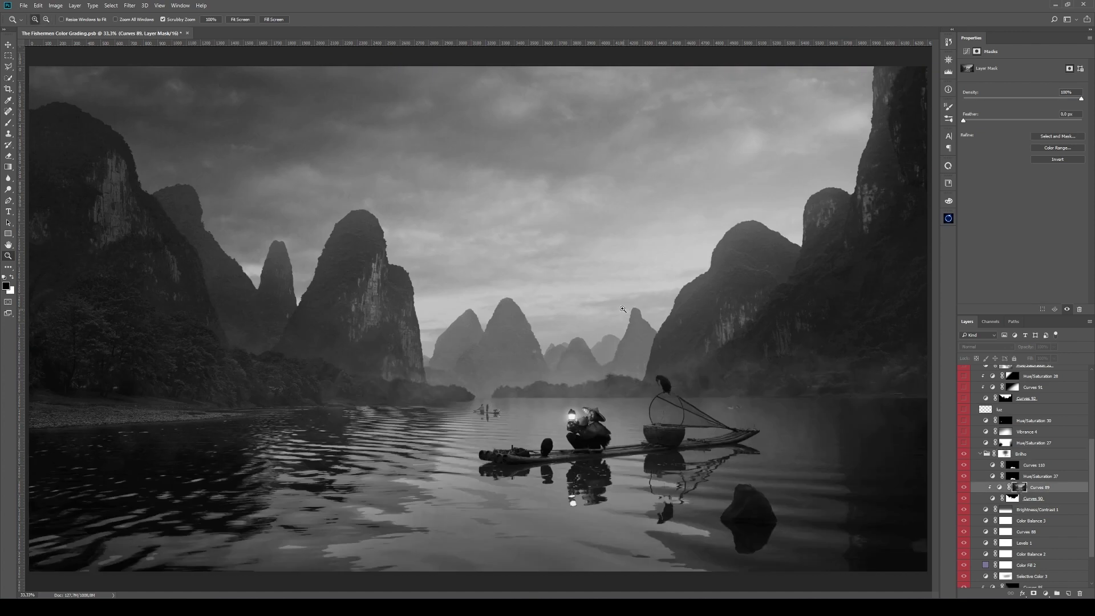
key(g)
drag(590, 295, 845, 338)
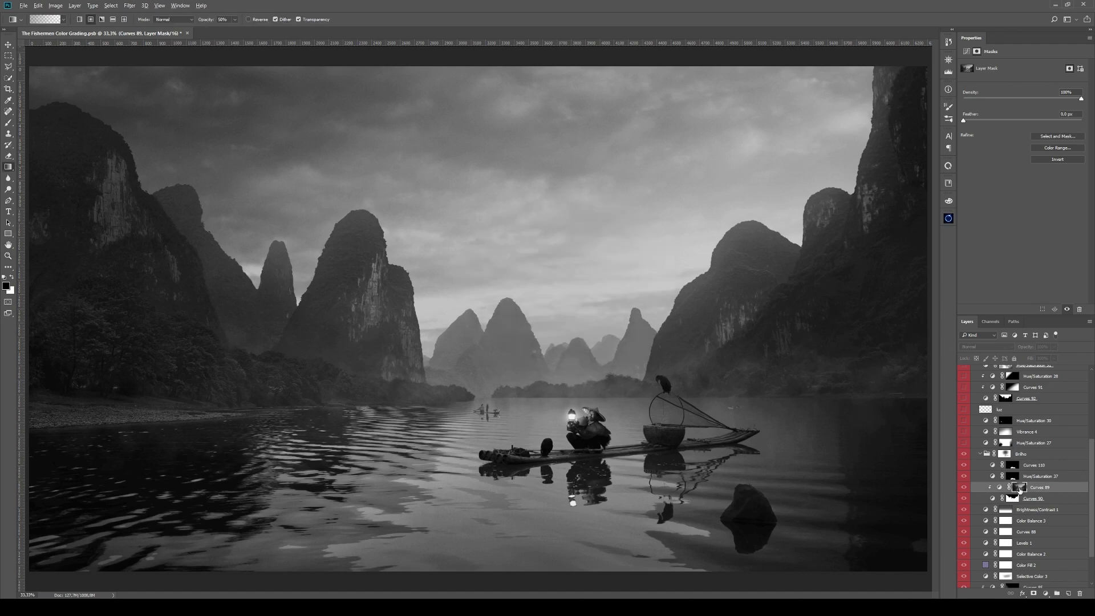
alt+click(1021, 489)
alt+click(1006, 455)
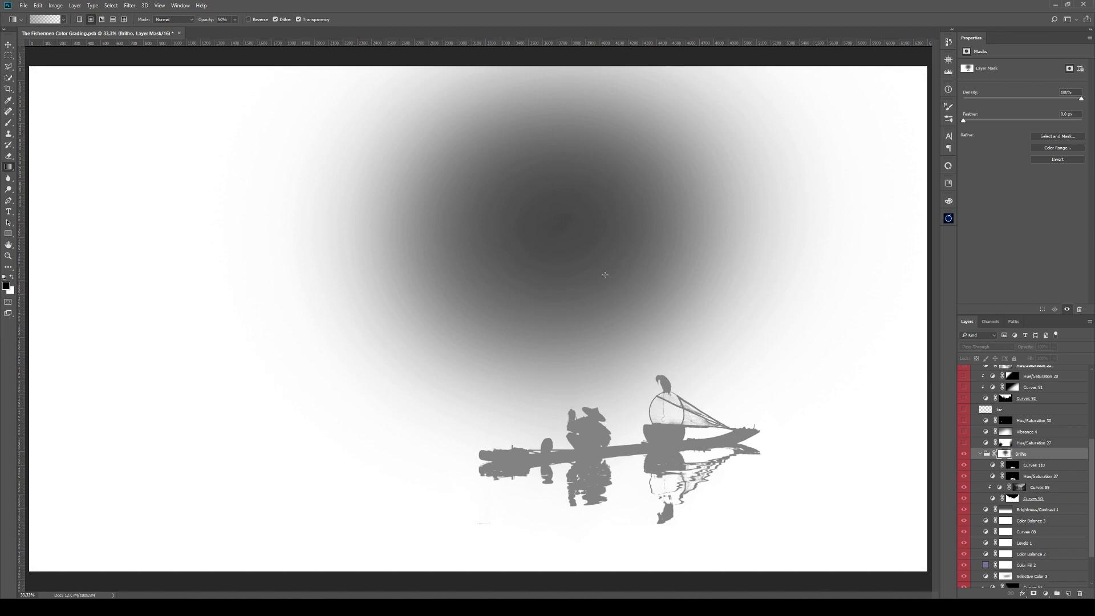
alt+click(1007, 455)
alt+click(1020, 488)
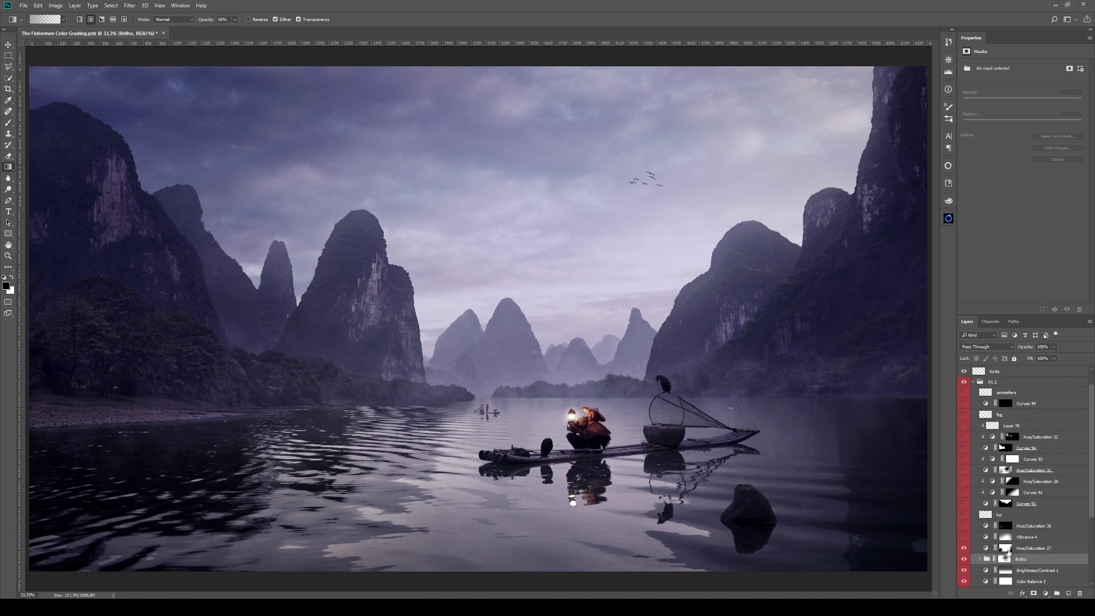
Step: Hide Hue/Saturation 27, and add a Hue/Saturation adjustment layer above the Brilho group with Saturation at -100
click(963, 548)
click(1045, 593)
click(1027, 490)
drag(995, 112, 964, 113)
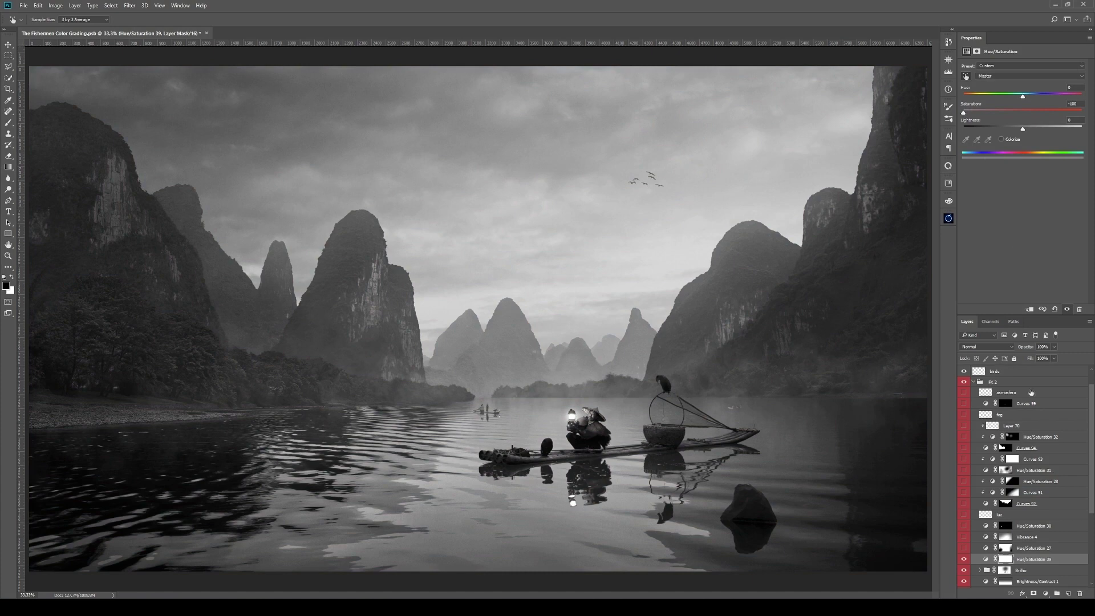
Step: Try the new Hue/Saturation layer in Soft Light mode with Lightness +26 and reduced opacity, and delete the layer
click(986, 346)
click(987, 442)
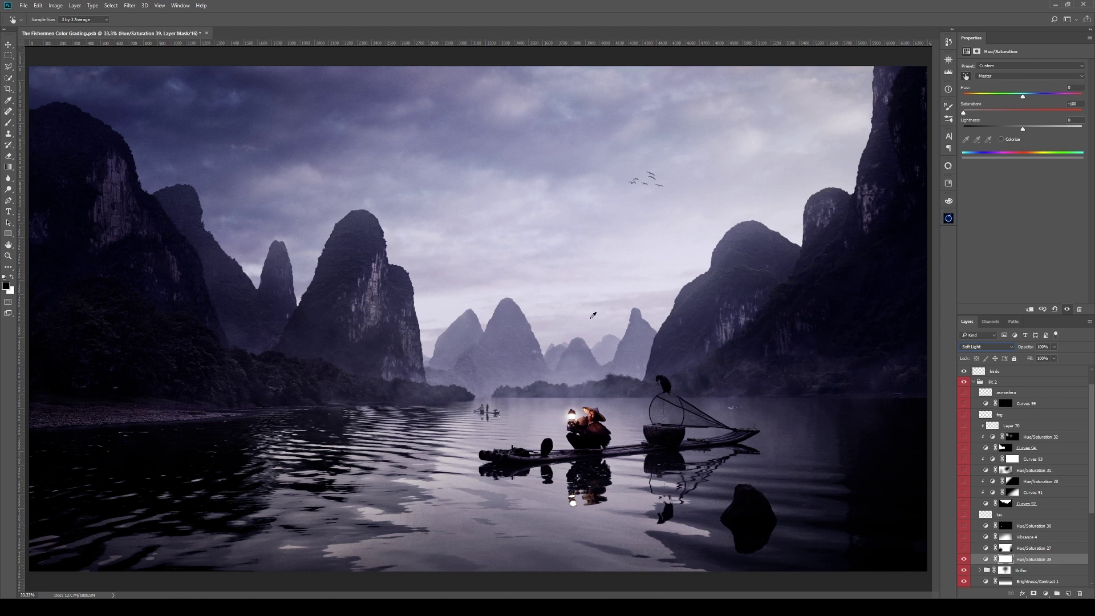
key(b)
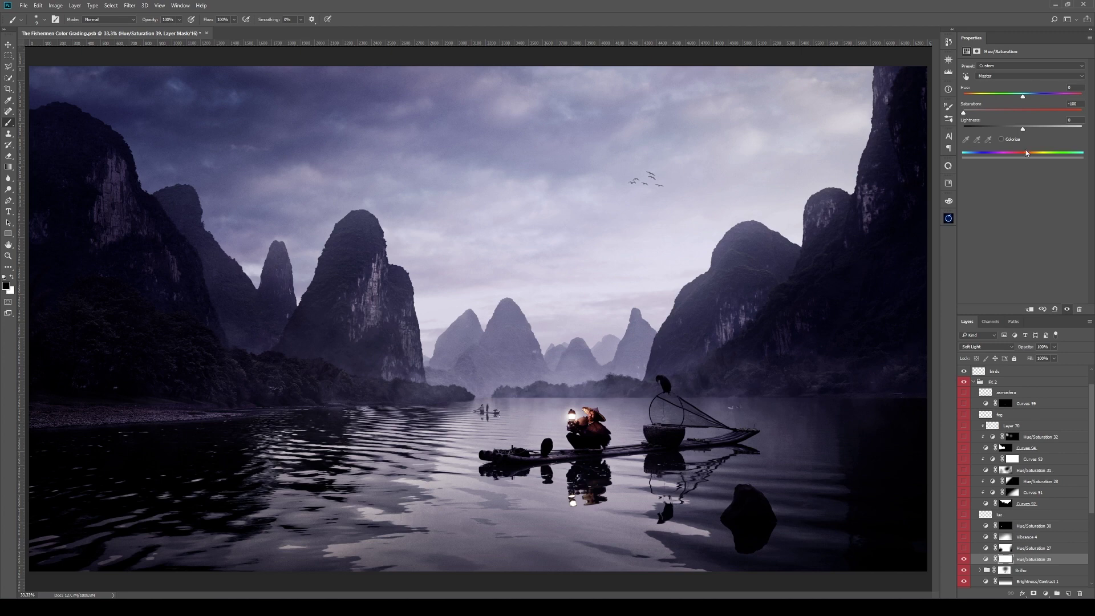
drag(1024, 131, 1039, 133)
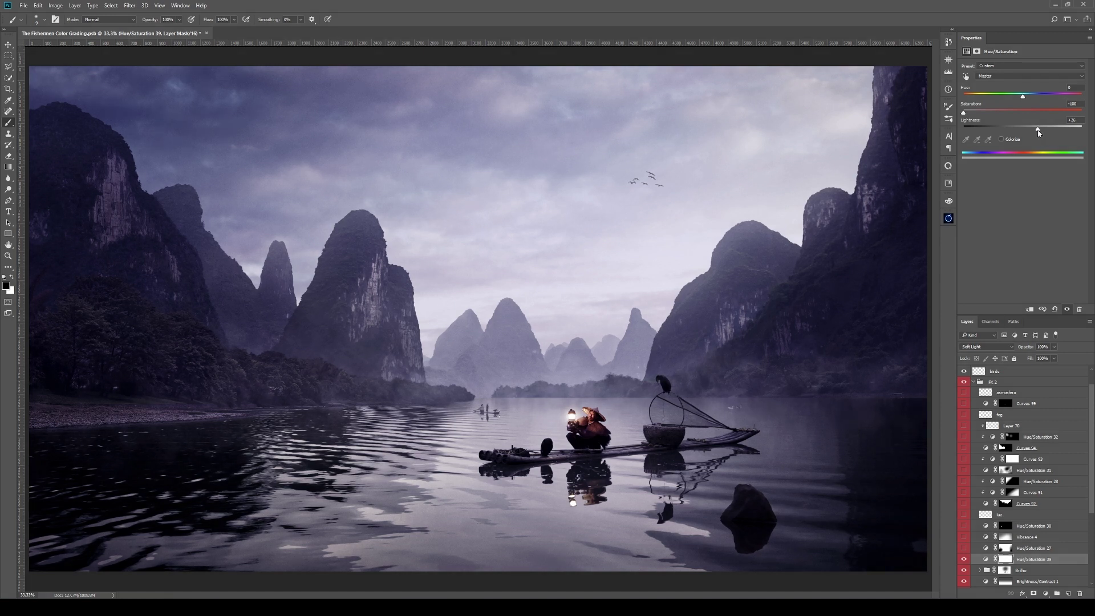
drag(1027, 346, 1017, 348)
key(Delete)
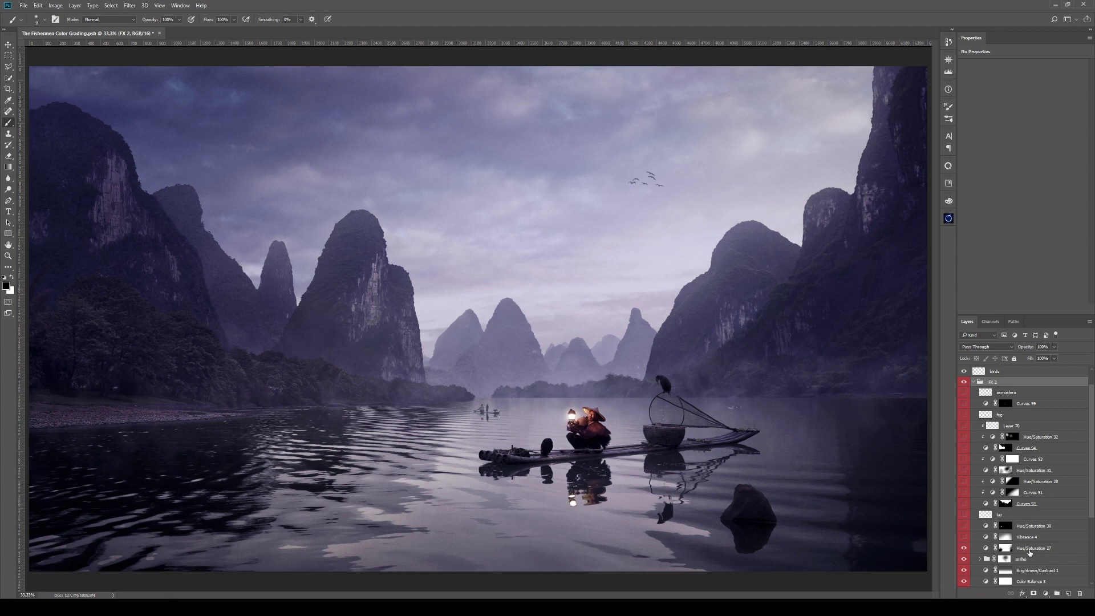
Step: Examine Hue/Saturation 27's settings and layer mask, and compare the image with the mask disabled and enabled
click(1030, 551)
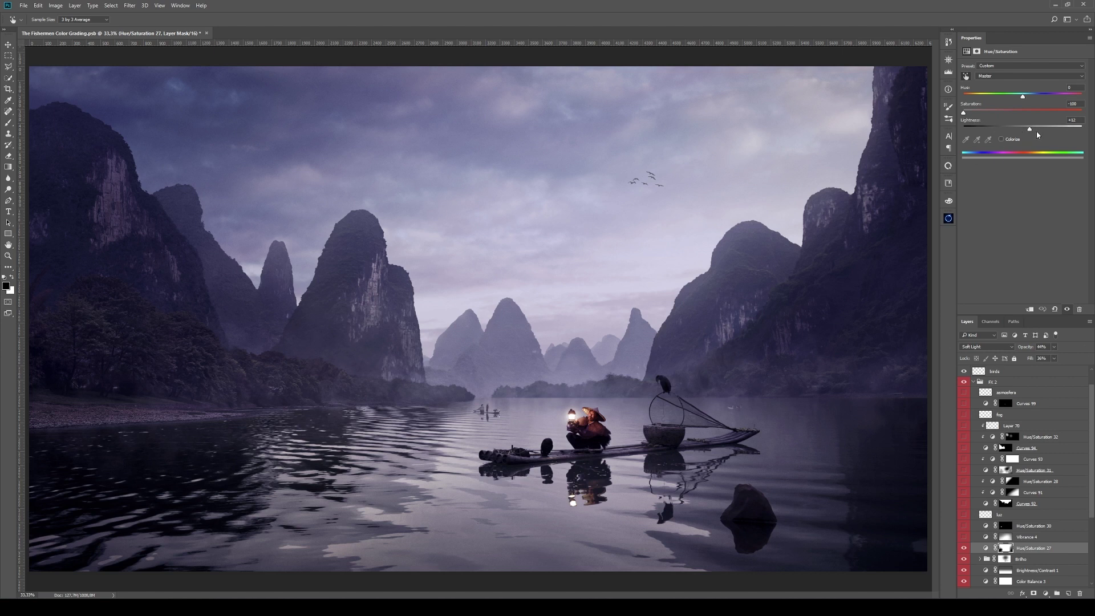
alt+click(1006, 548)
key(b)
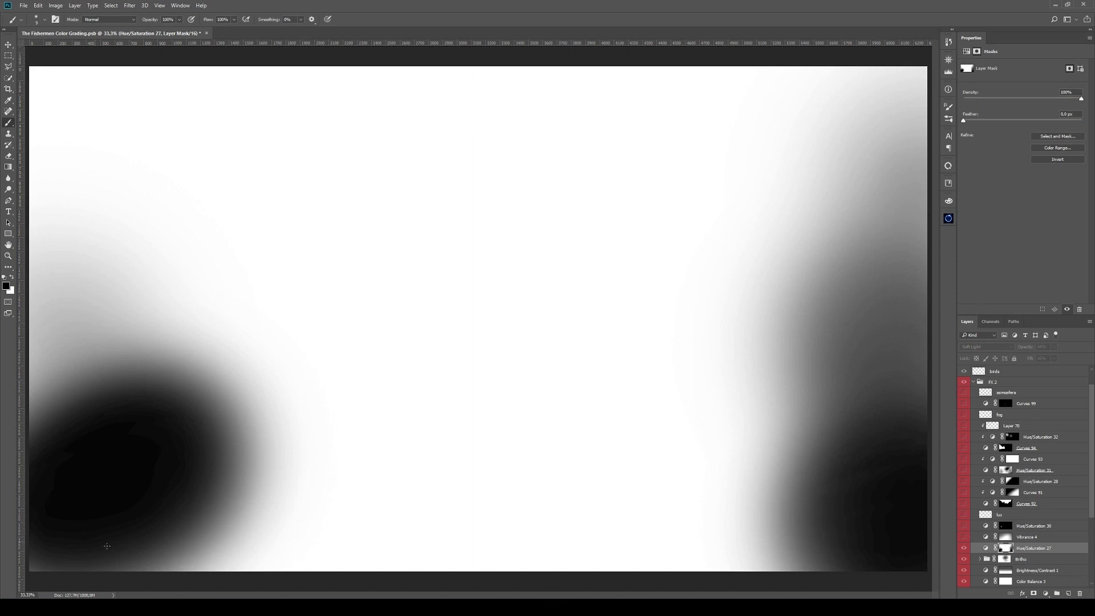
alt+click(1005, 548)
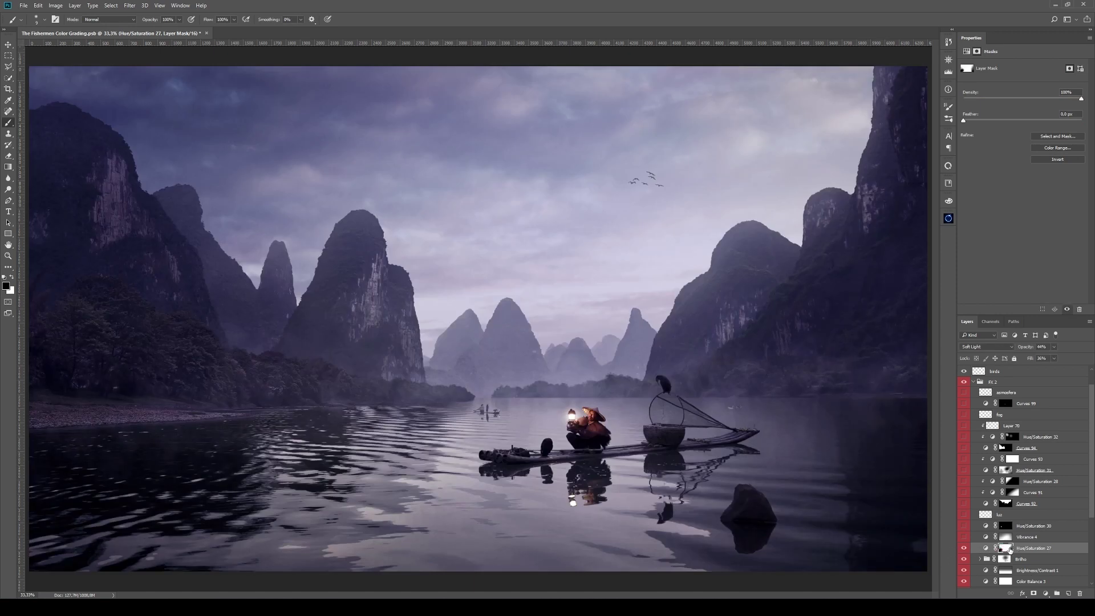
shift+click(1010, 550)
shift+click(1010, 550)
Step: Preview white-to-black tones in the foreground color picker, and cancel the color change
key(x)
click(7, 284)
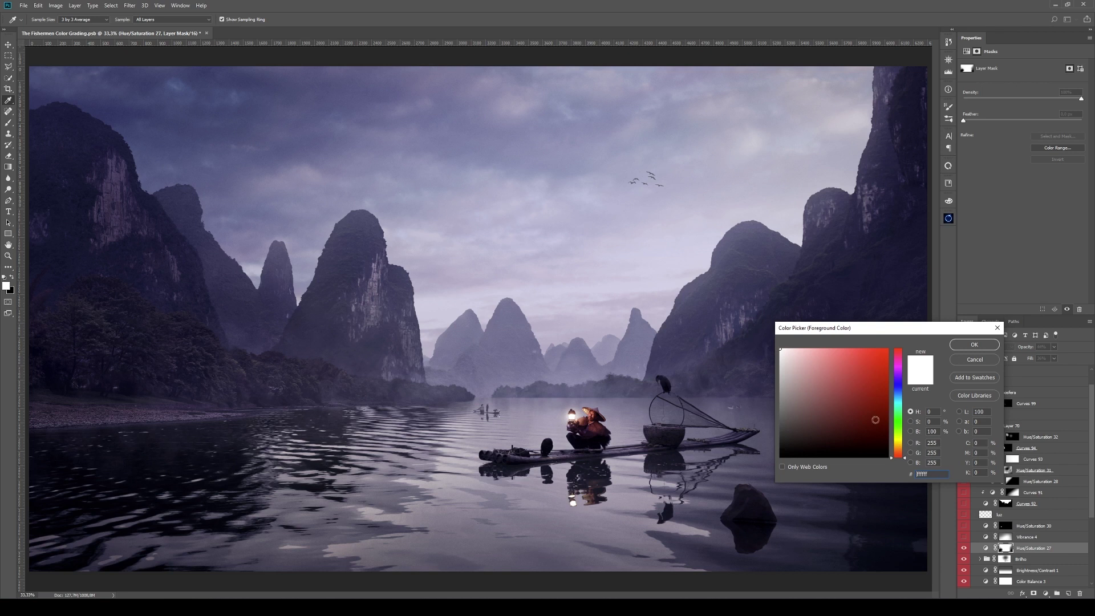
text(f3f3f3)
mouse_move(797, 392)
mouse_down()
mouse_move(777, 454)
mouse_move(763, 460)
mouse_up()
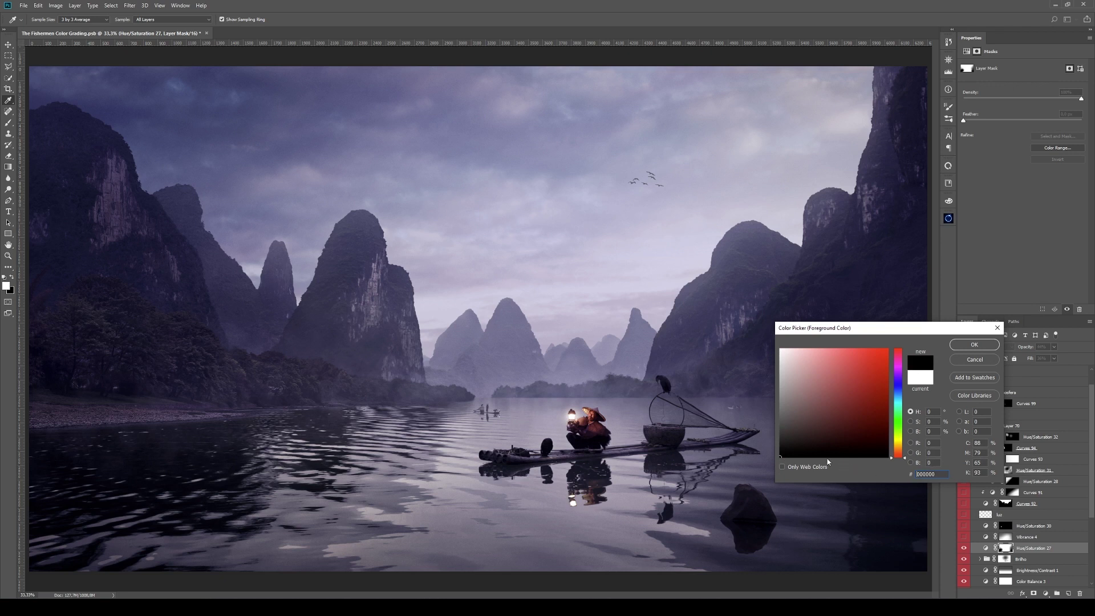
drag(780, 452, 778, 449)
click(986, 360)
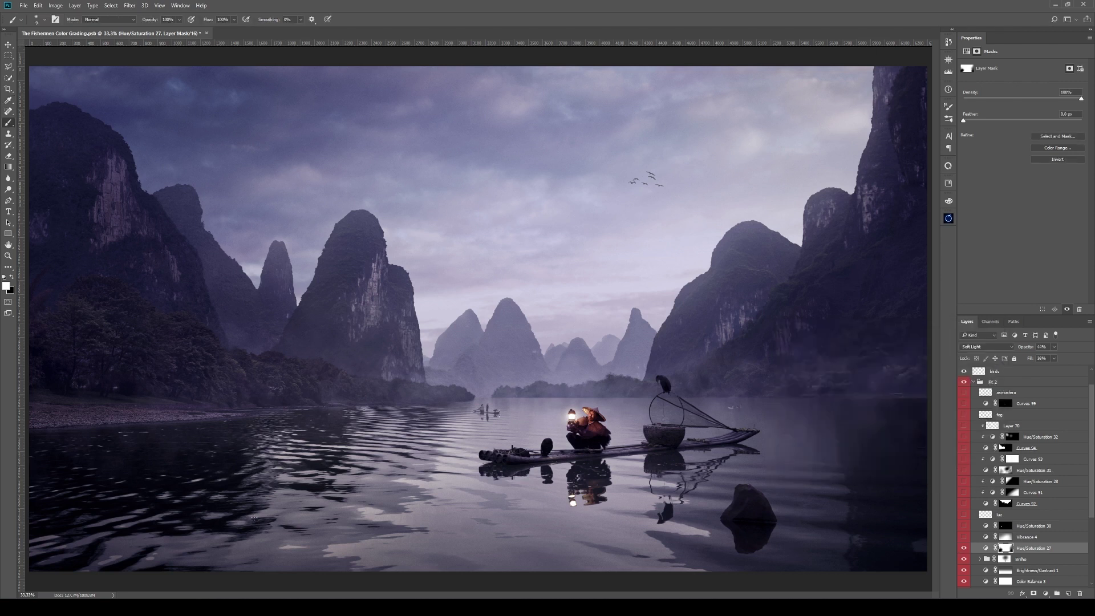
Step: Review the mask of Hue/Saturation 27 again, and check the layer's visibility and adjustment settings
alt+click(1007, 548)
alt+click(1007, 549)
click(967, 551)
click(1065, 553)
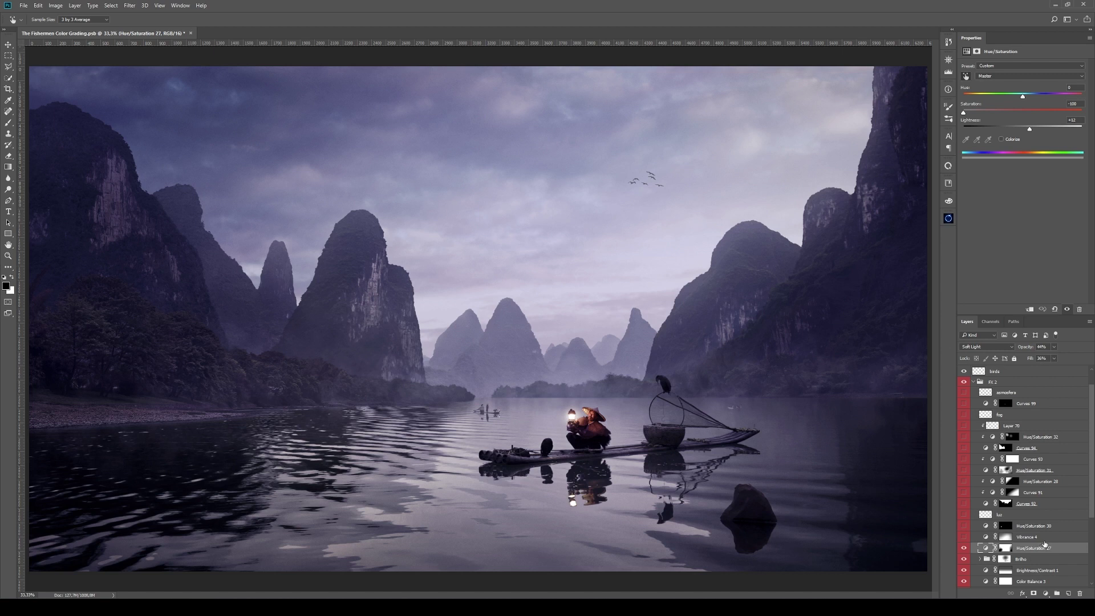
Step: Show the Vibrance 4 layer, compare the image with and without it, and inspect its layer mask
click(1045, 538)
key(b)
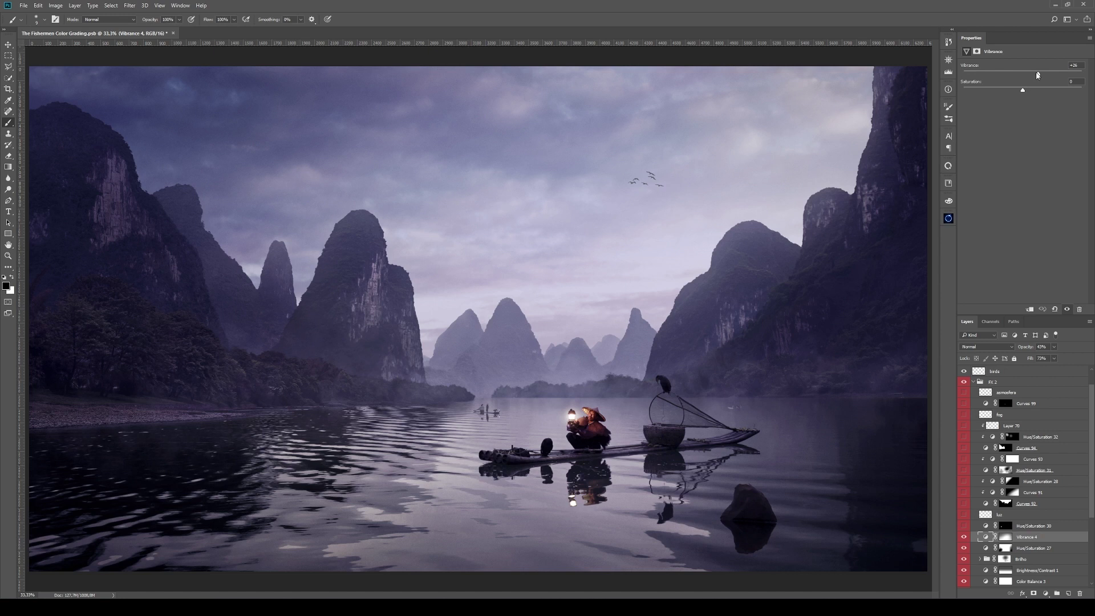
click(963, 537)
click(963, 538)
alt+click(1006, 536)
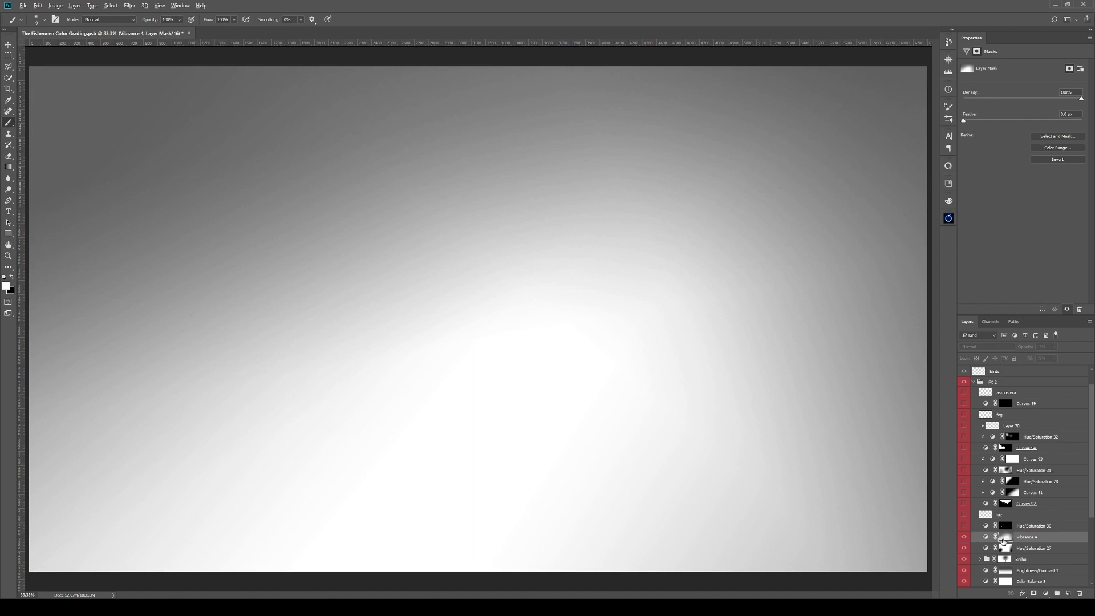
click(964, 537)
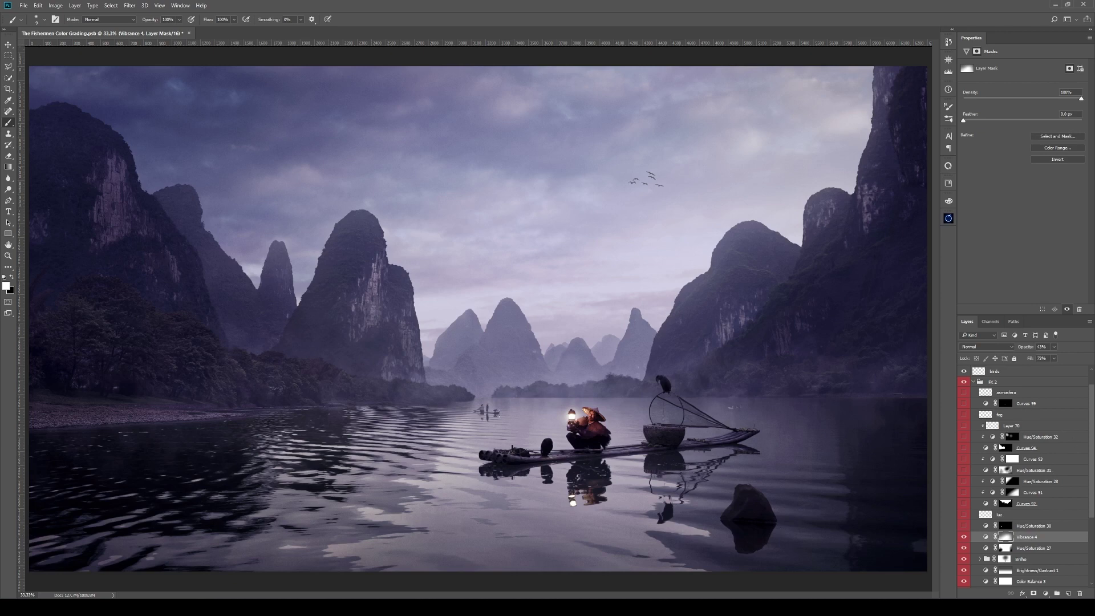
Step: Show the Hue/Saturation layer above Vibrance 4, and inspect its saturation setting and narrow mask along the riverbank at 100%
click(1037, 530)
double_click(8, 255)
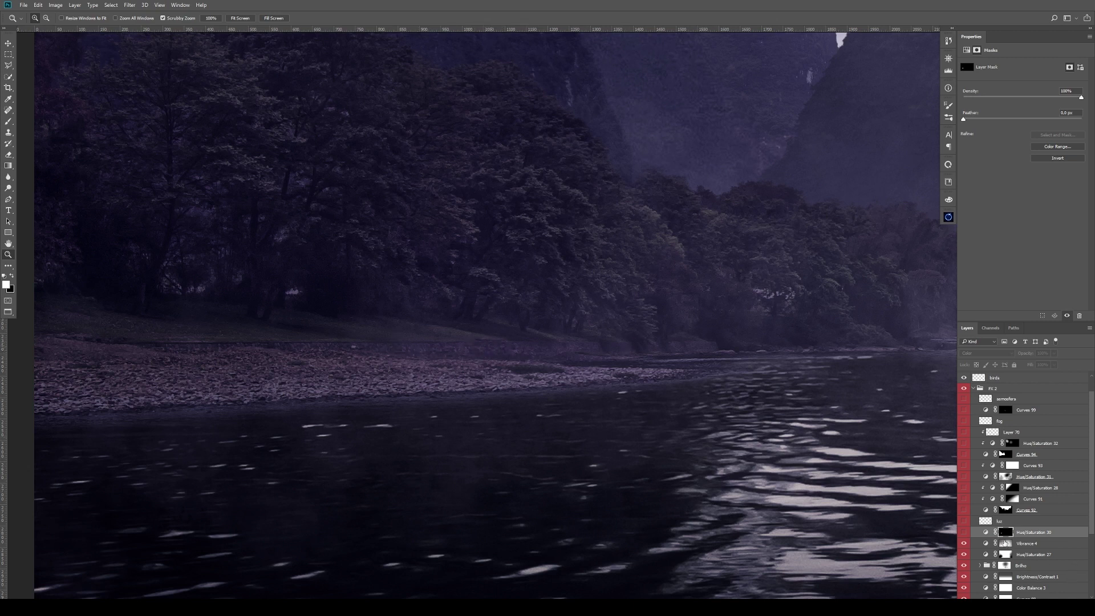
alt+click(1006, 533)
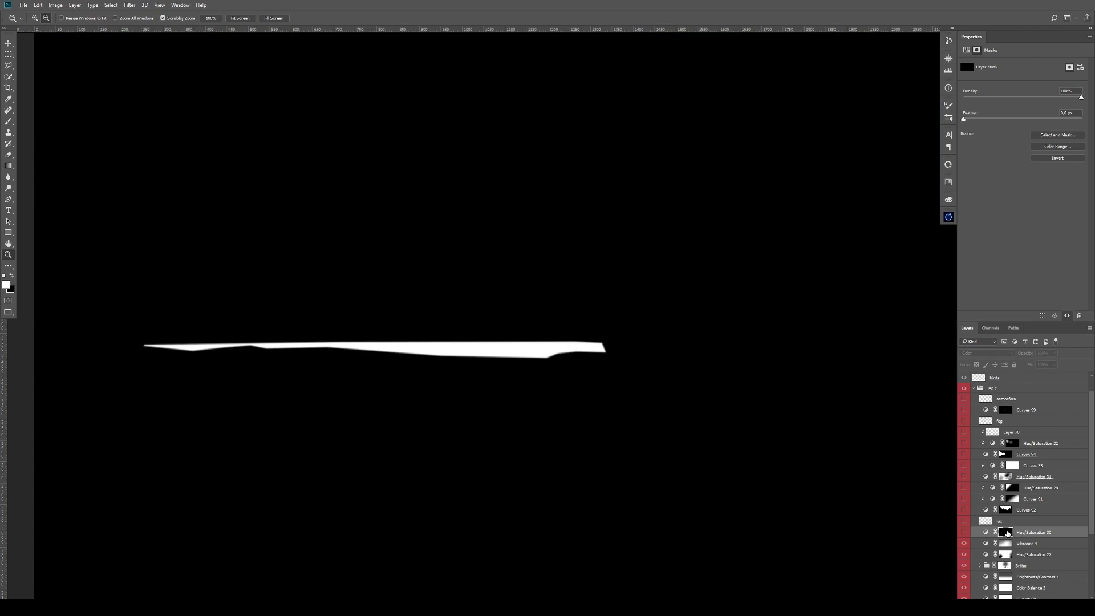
click(964, 532)
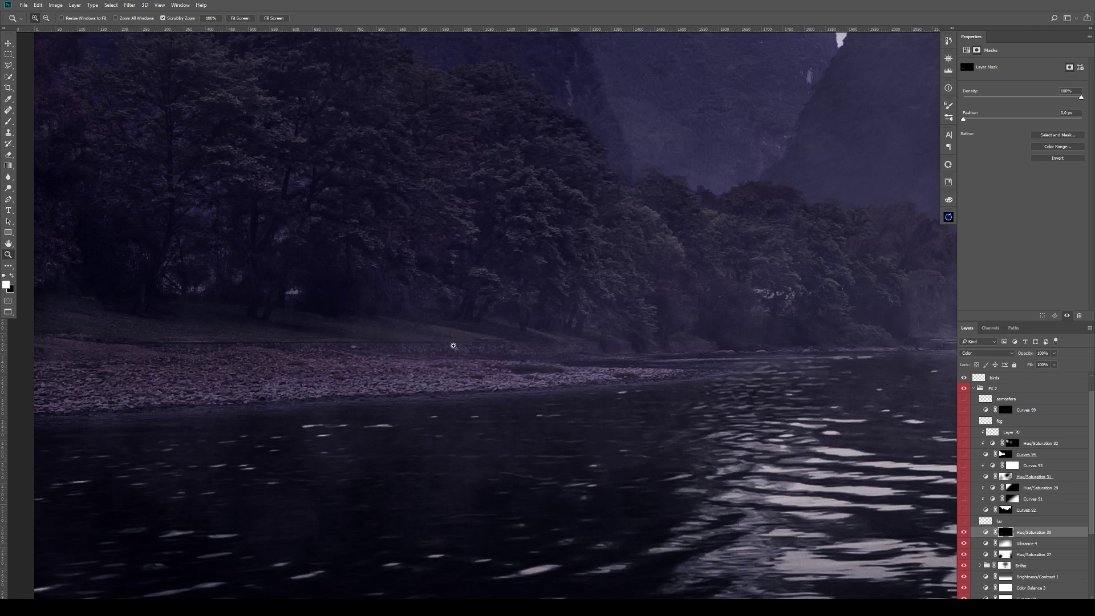
click(988, 533)
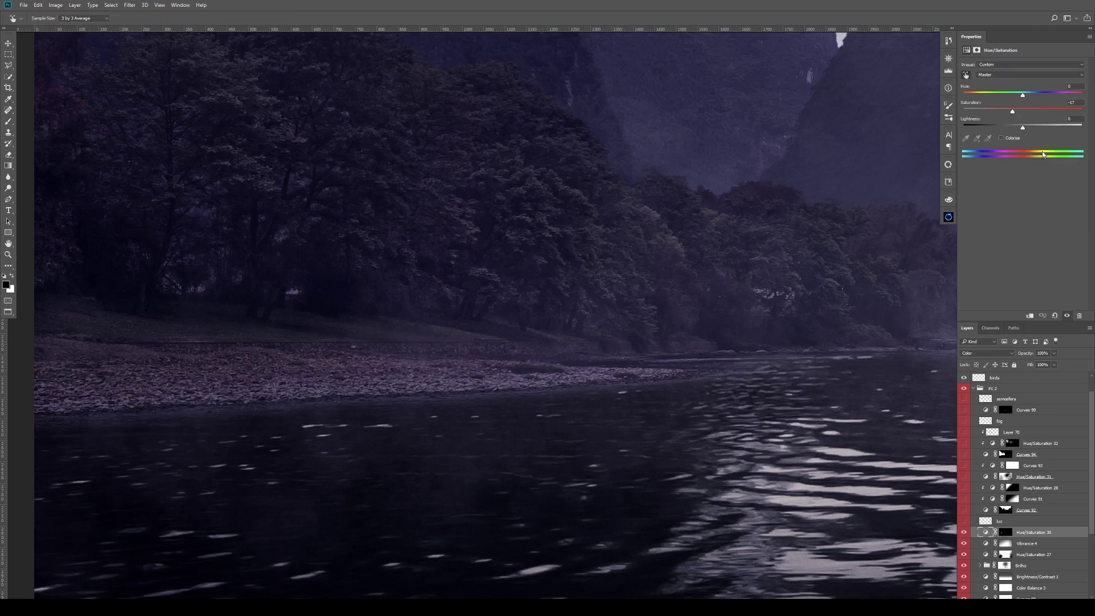
alt+click(1007, 535)
alt+click(1007, 535)
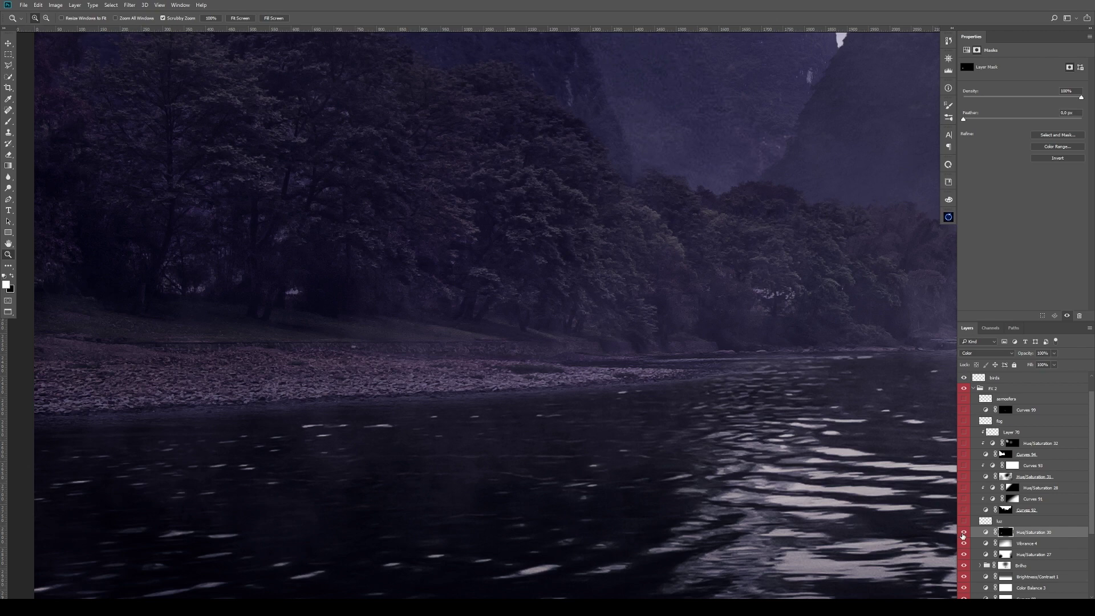
Step: Compare the distant fisherman's lantern with and without the luz layer, leaving the layer shown
key(ctrl+minus)
key(ctrl+minus)
key(ctrl+minus)
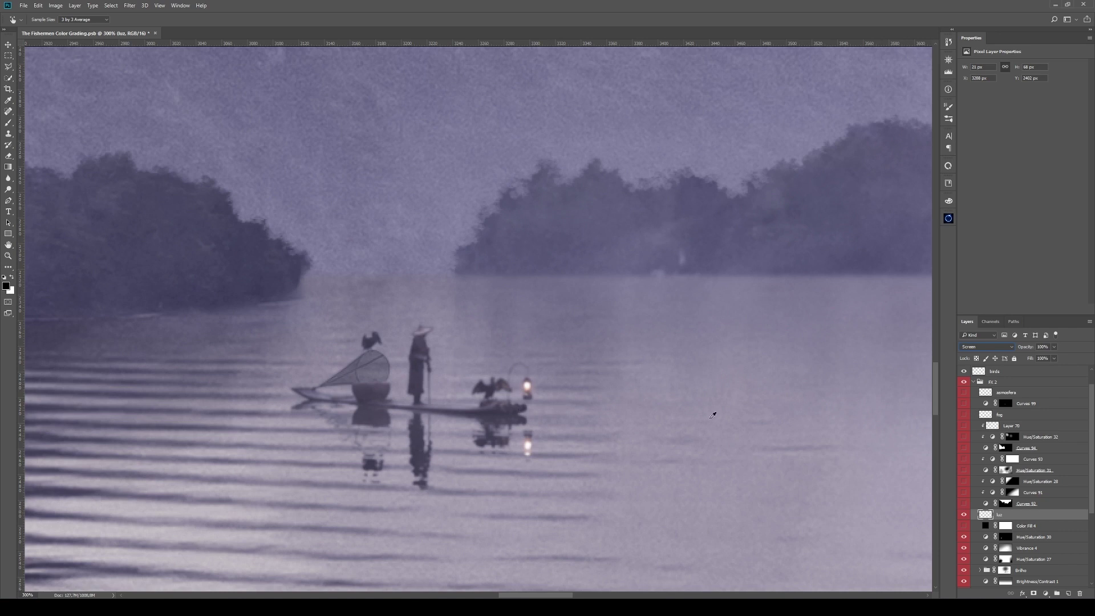
click(964, 515)
click(964, 515)
Step: Isolate the luz layer's glow against the black Color Fill 4 layer, and delete that fill layer
click(964, 525)
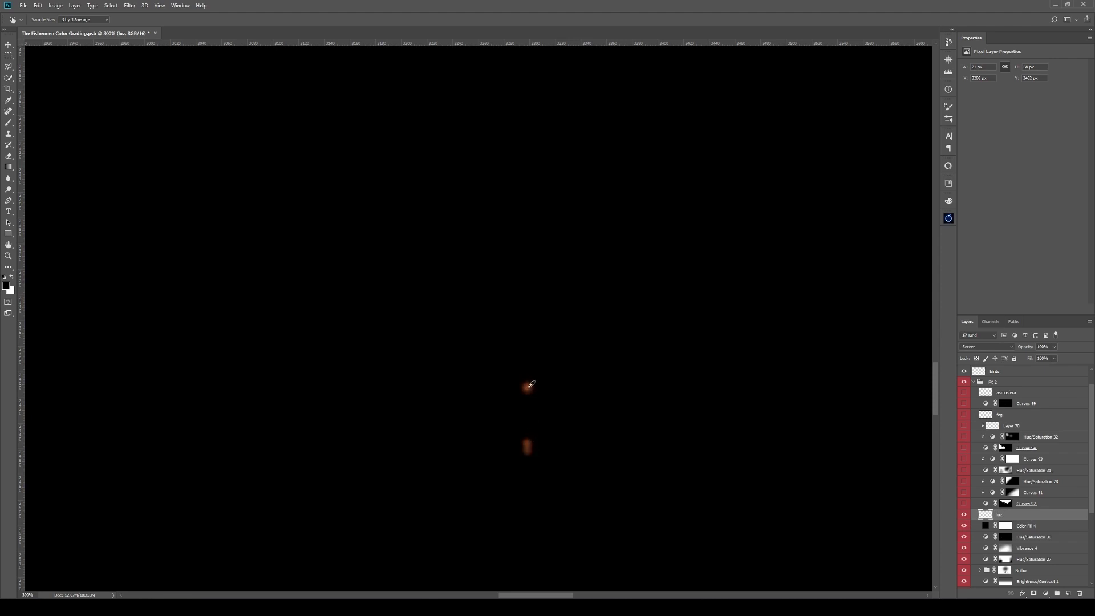
alt+click(964, 516)
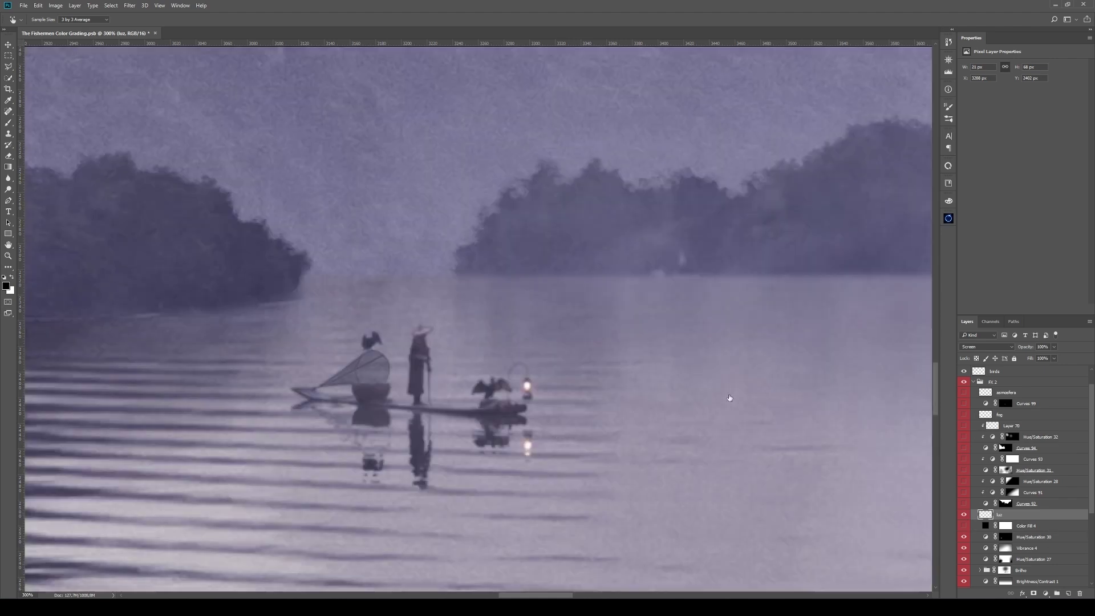
click(964, 515)
click(964, 515)
drag(1039, 527, 1081, 593)
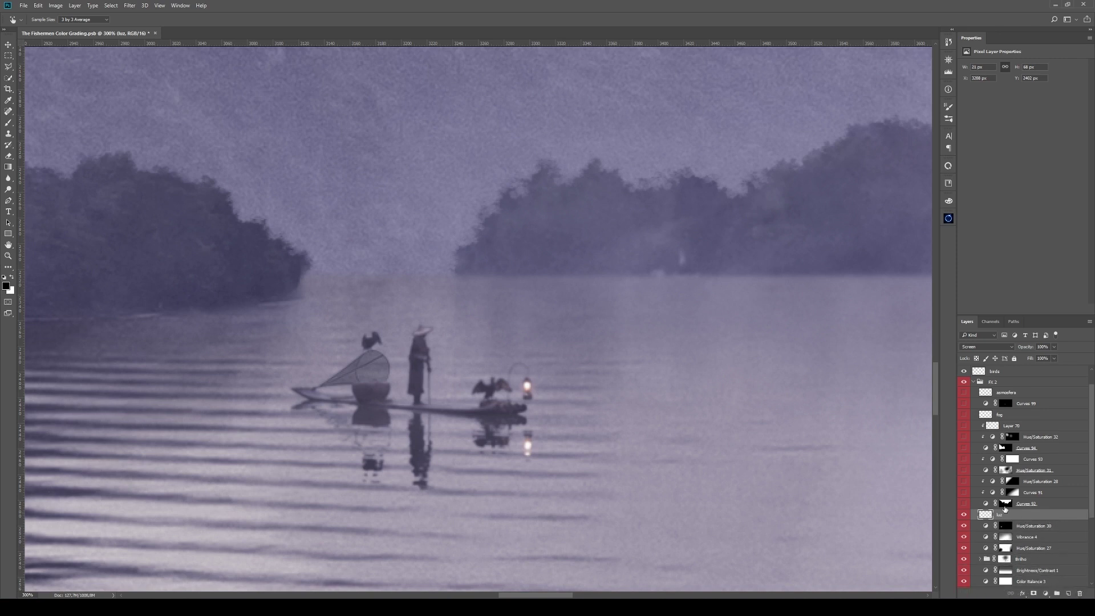
Step: Show Curves 92 with the whole image in view, and inspect its sky mask
click(1006, 504)
key(ctrl+0)
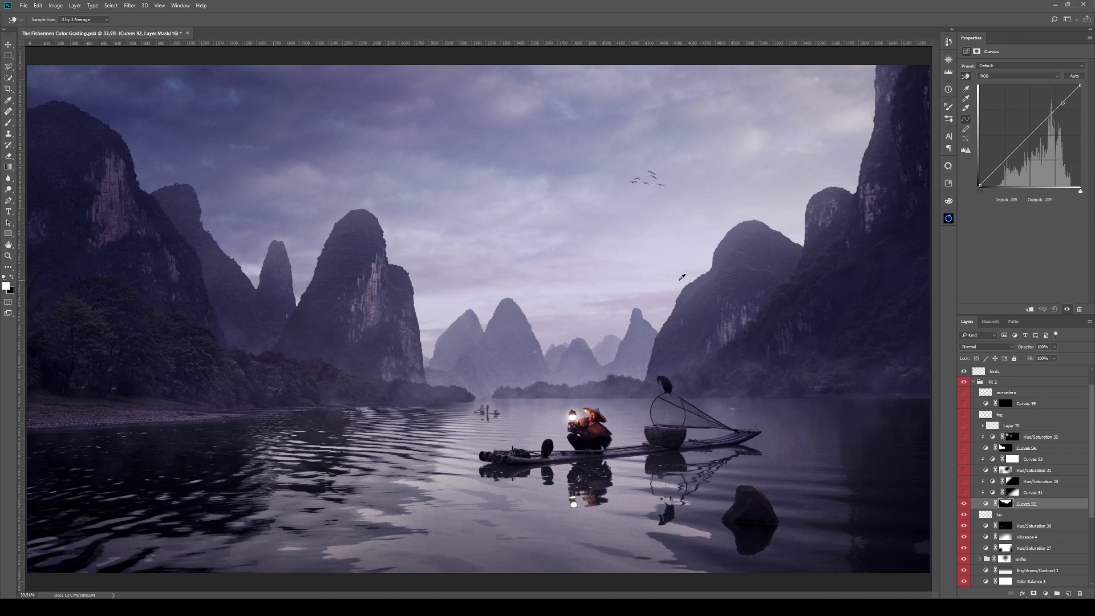
key(v)
alt+click(1006, 503)
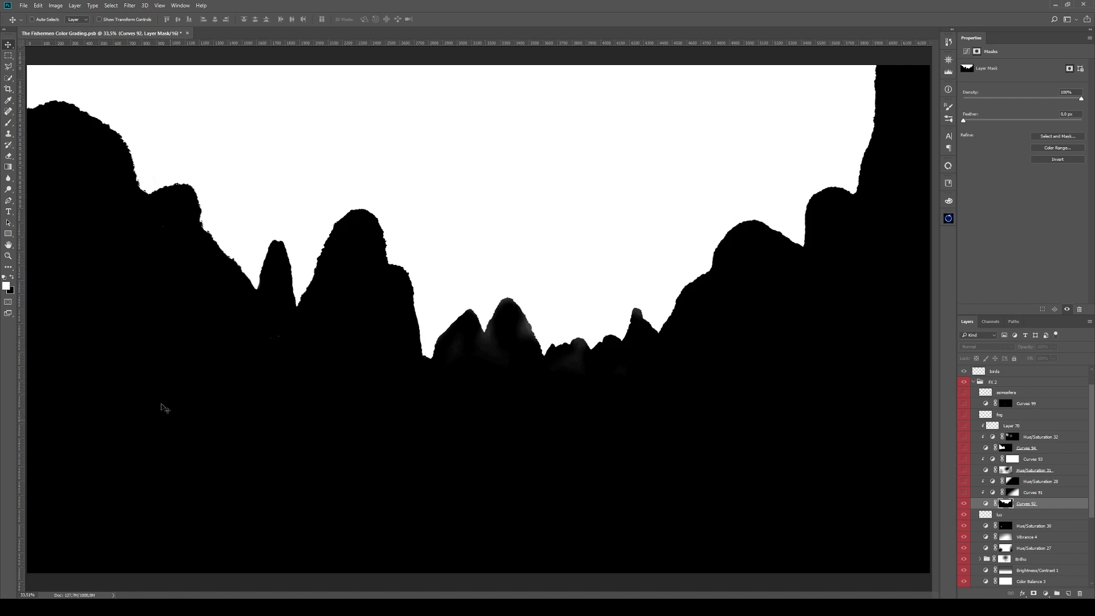
alt+click(1006, 505)
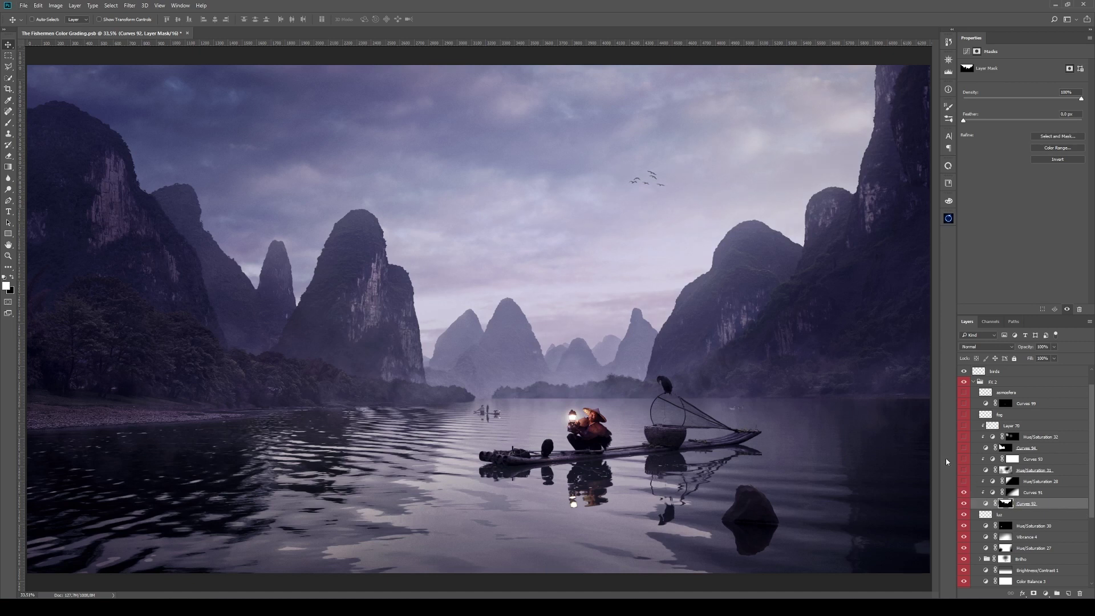
Step: Inspect the curve and gradient mask of Curves 91, and compare the sky with and without the layer
click(992, 494)
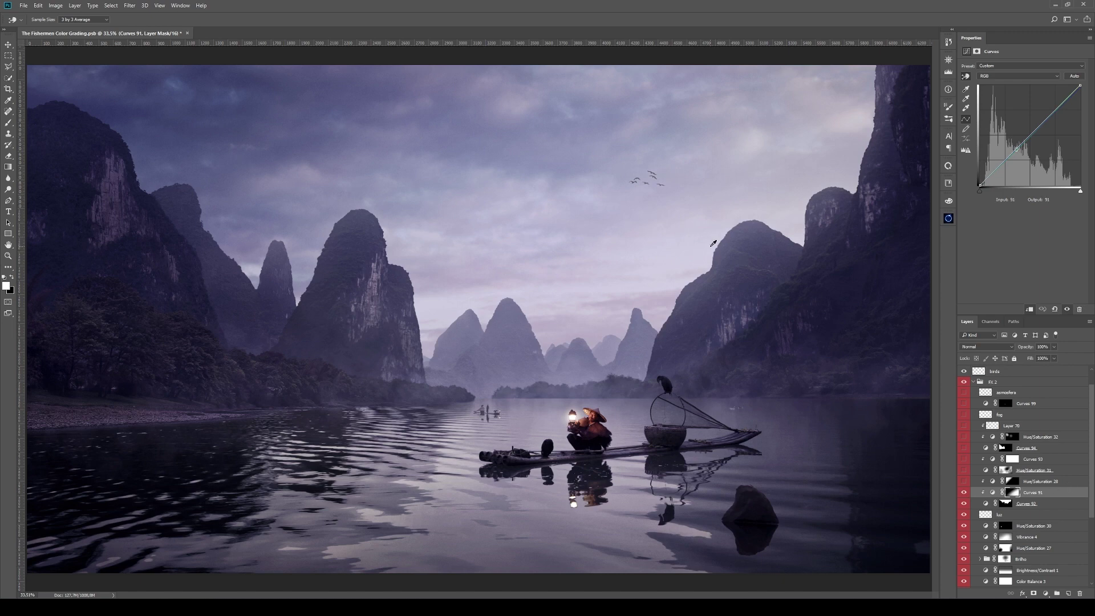
alt+click(1013, 492)
key(v)
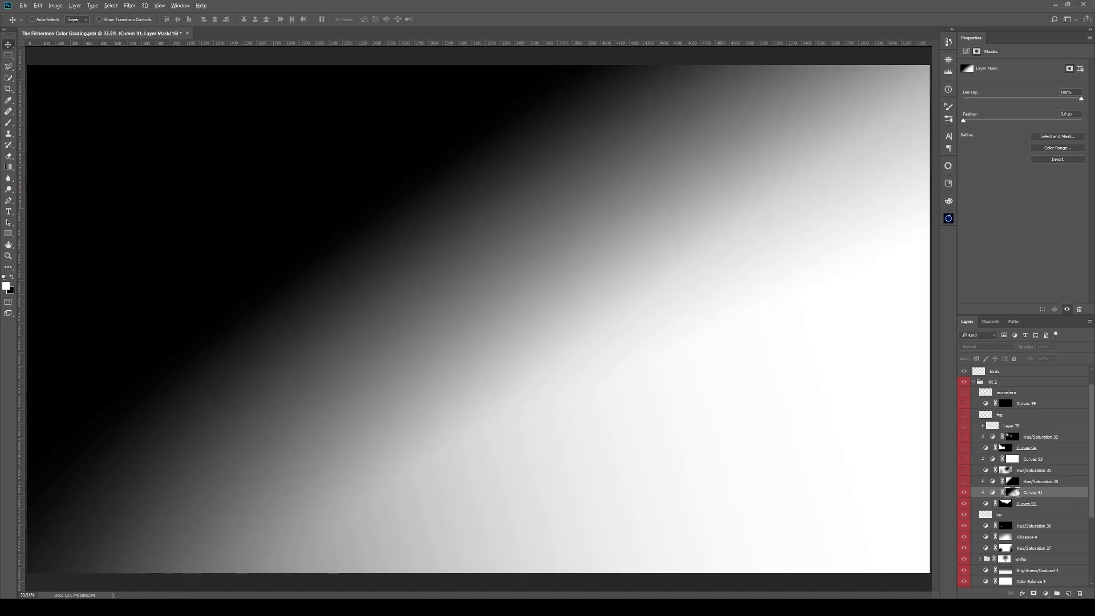
alt+click(1013, 492)
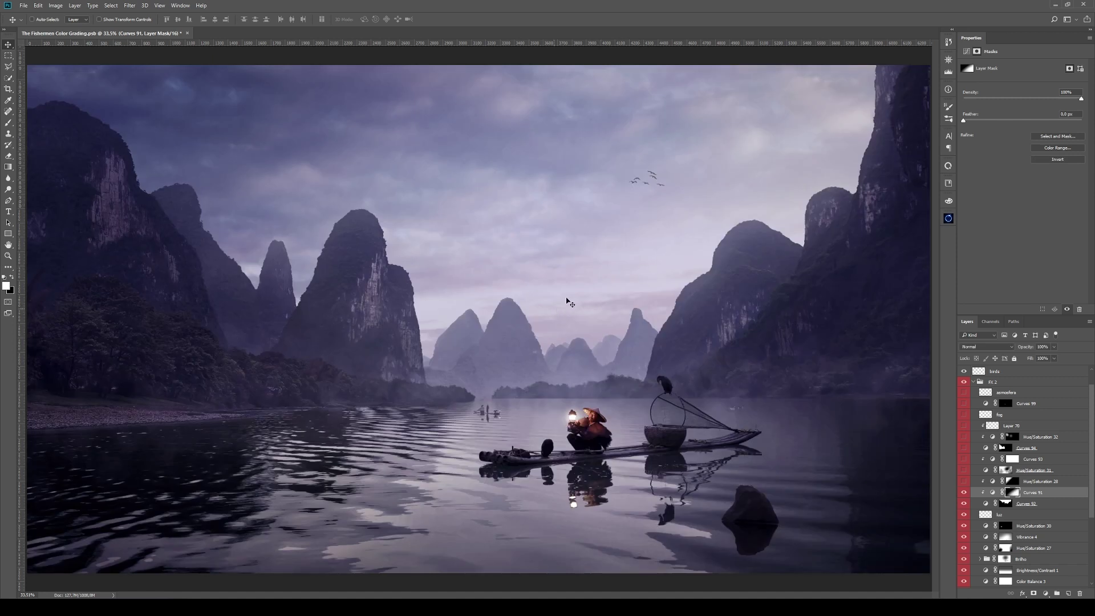
click(966, 494)
click(967, 494)
Step: Inspect the mask of Hue/Saturation 28, show the layer, and open its adjustment settings
alt+click(1013, 482)
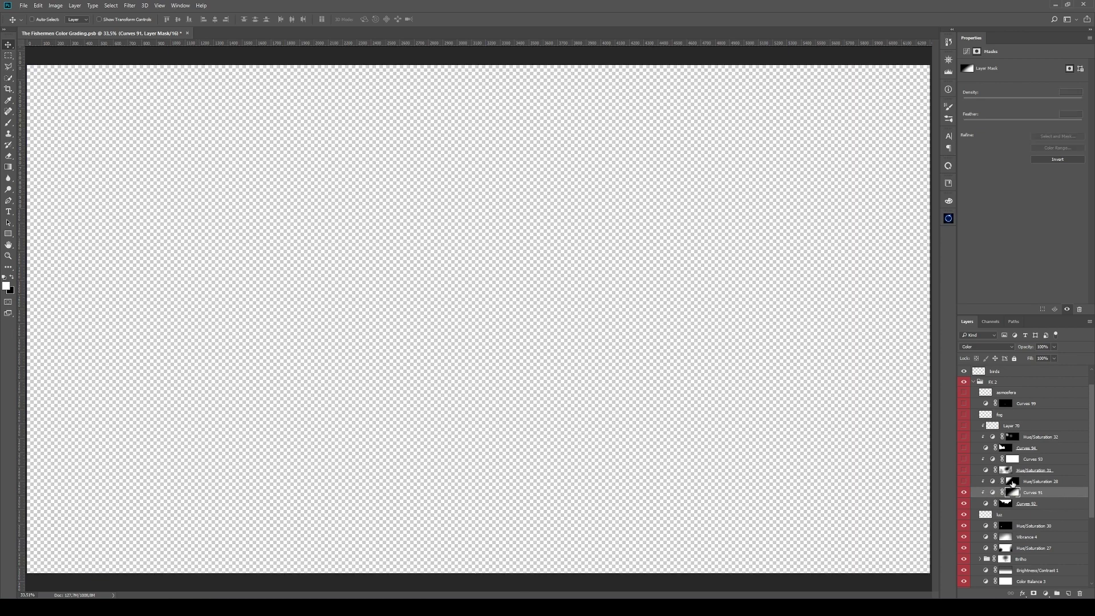
alt+click(1012, 483)
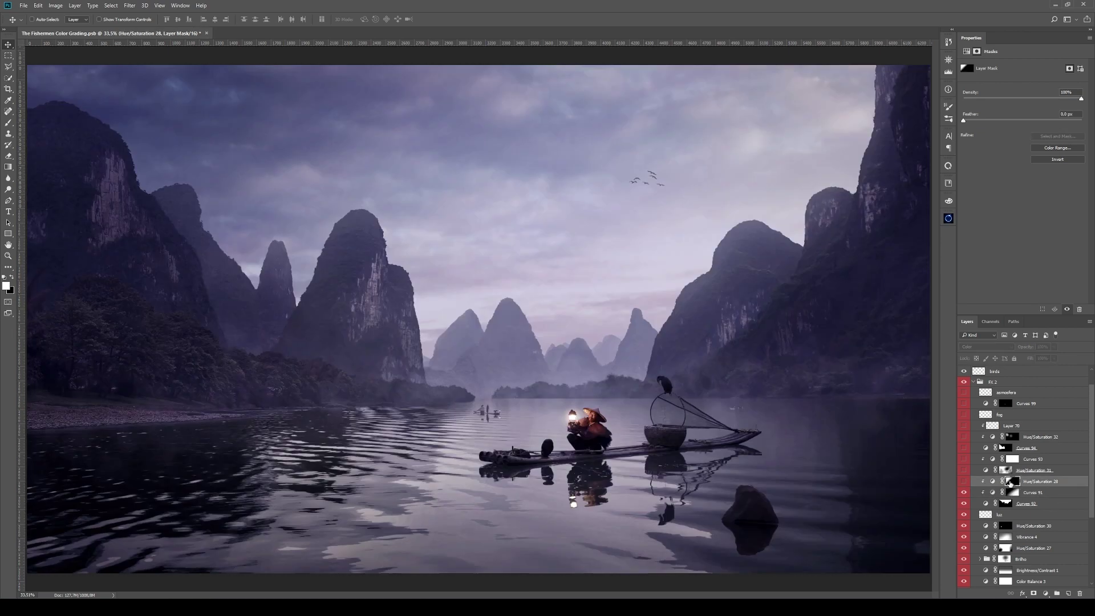
click(965, 482)
click(992, 481)
key(i)
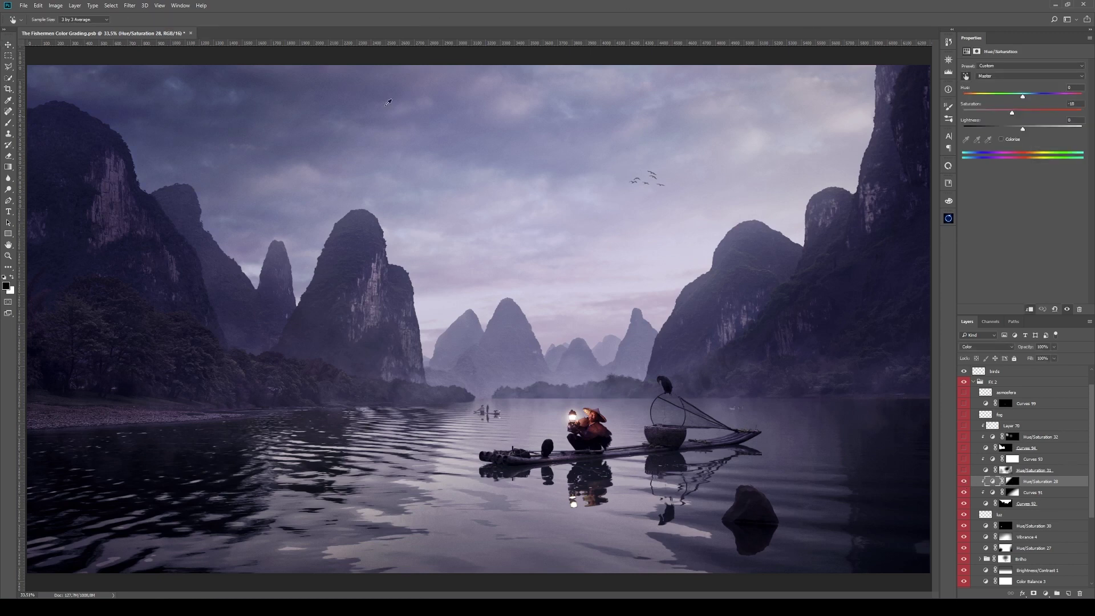
Step: Show Hue/Saturation 31, and display its layer mask on the canvas
click(964, 470)
click(1005, 470)
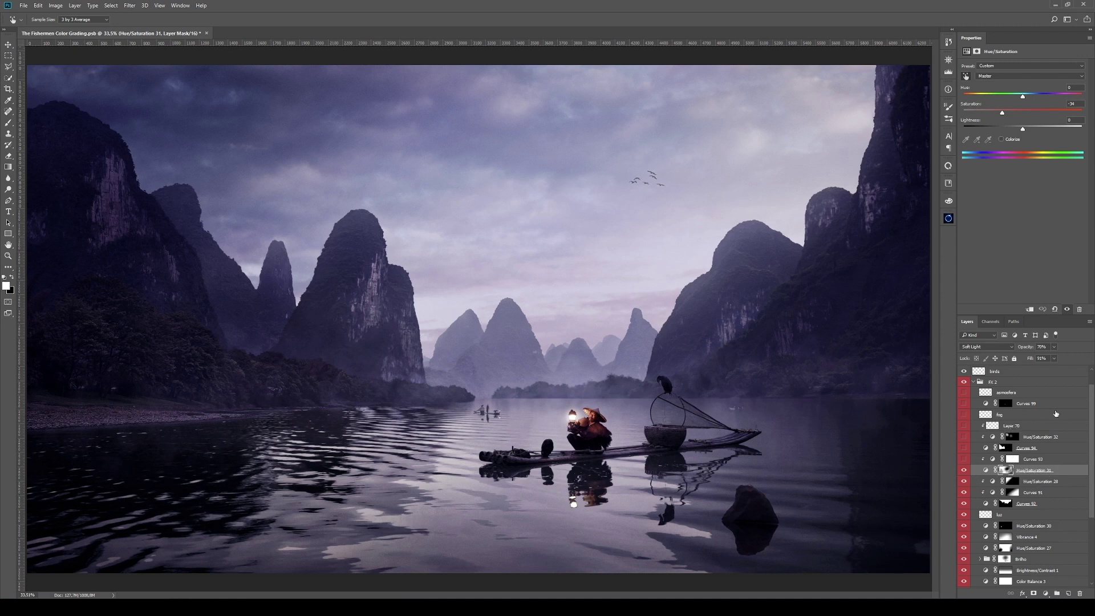
alt+click(1006, 470)
key(v)
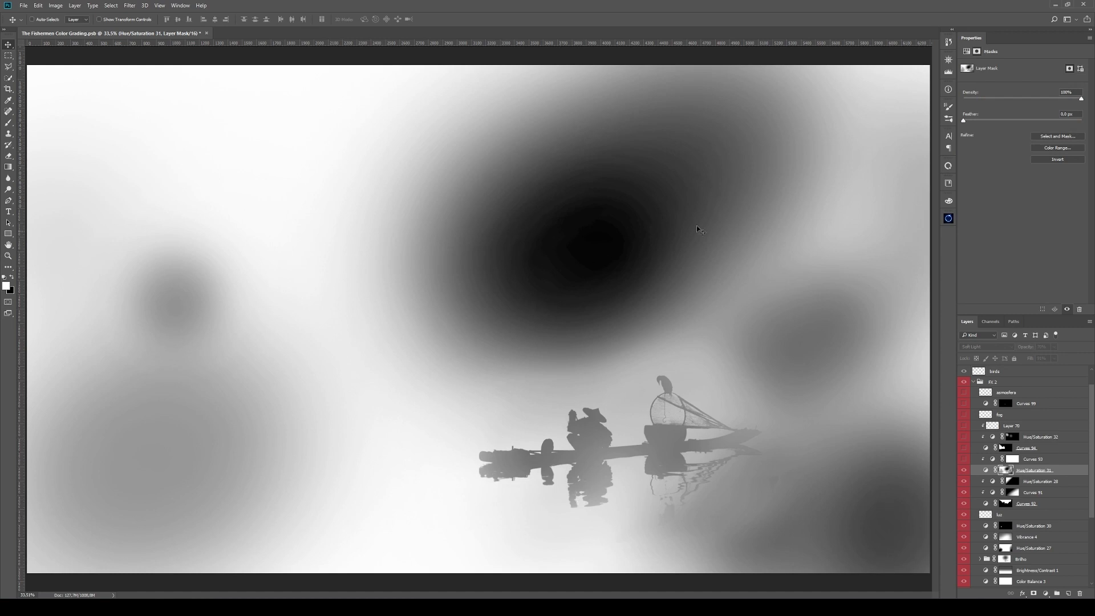
Step: Close the Hue/Saturation 31 mask view, and compare the image with and without the layer
alt+click(1006, 470)
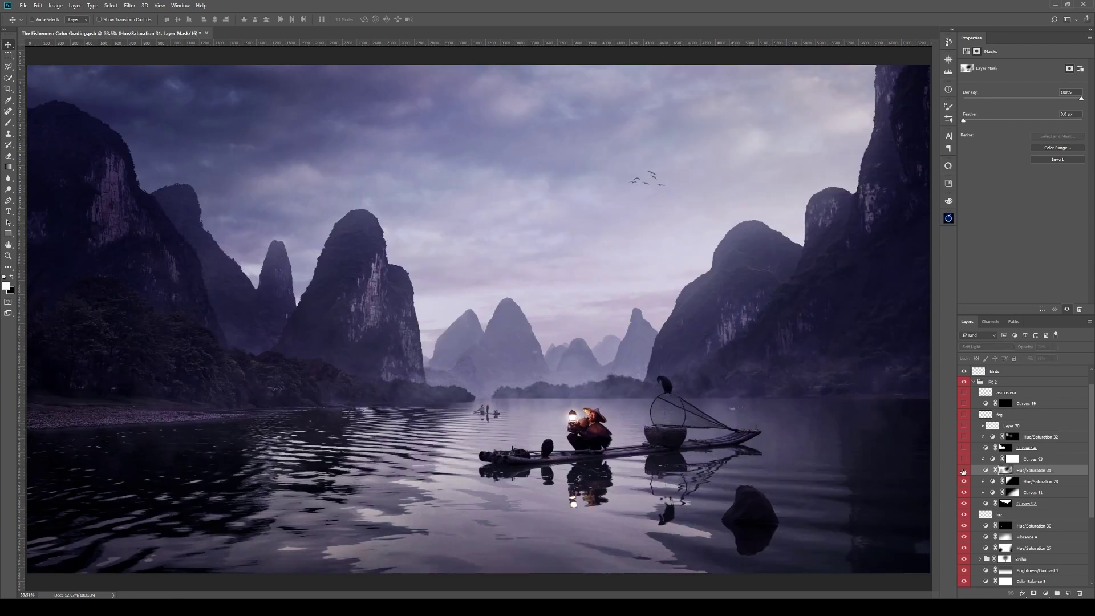
click(964, 470)
click(963, 470)
Step: Select Curves 93, show the layer, and compare the image with and without its curve
click(1039, 459)
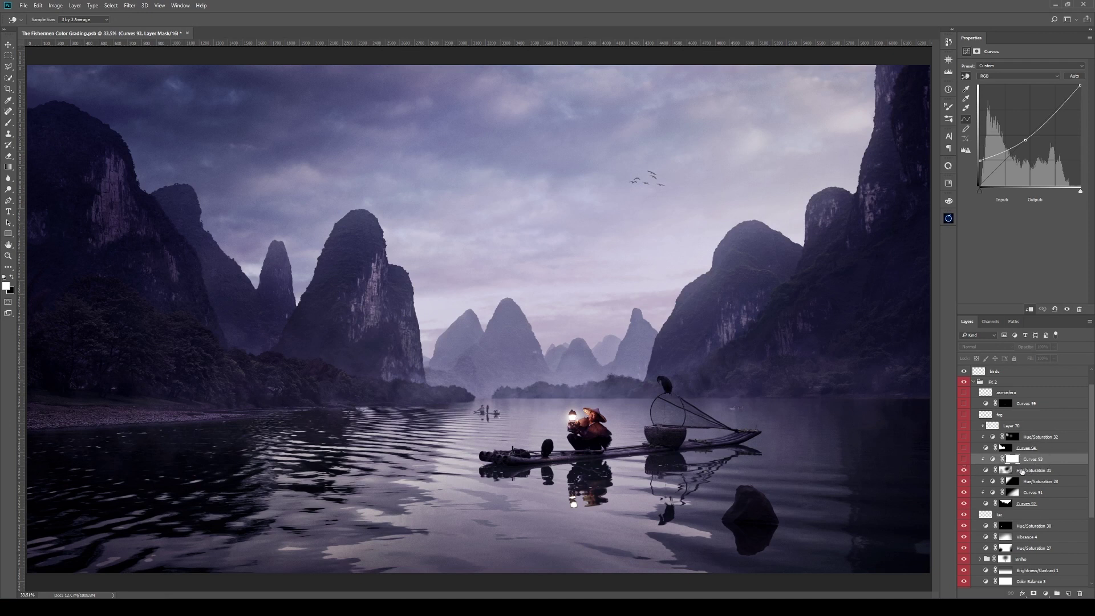
click(964, 459)
click(965, 460)
click(964, 460)
click(964, 459)
click(965, 460)
click(964, 463)
click(965, 463)
Step: Review the settings of Hue/Saturation 31 and Curves 93 in turn, and compare the image with and without Hue/Saturation 31
click(1054, 471)
click(1065, 460)
click(1063, 473)
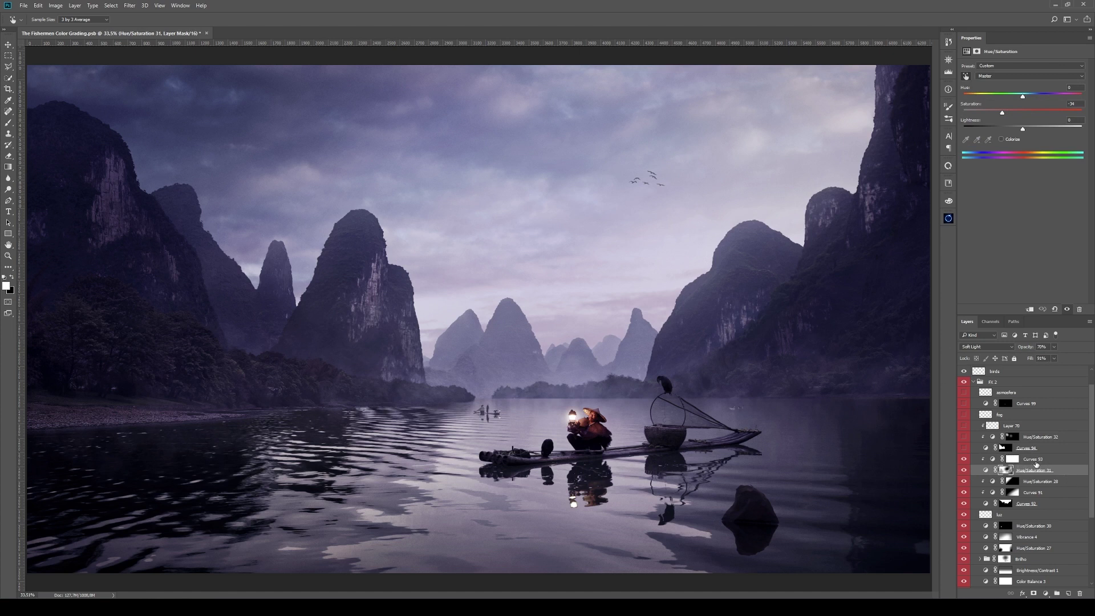
click(1063, 461)
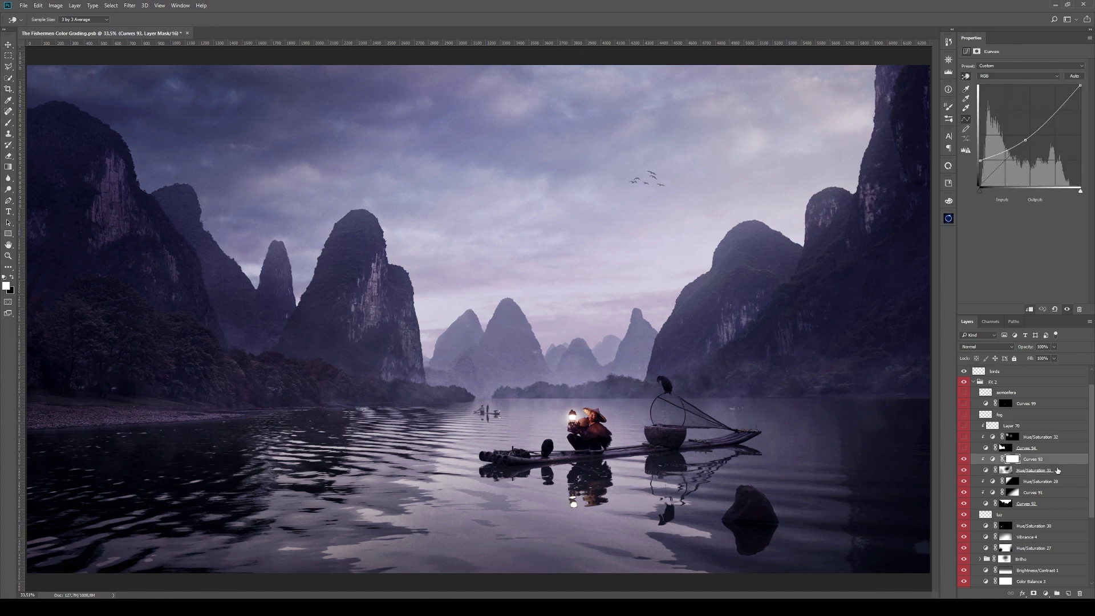
click(1029, 469)
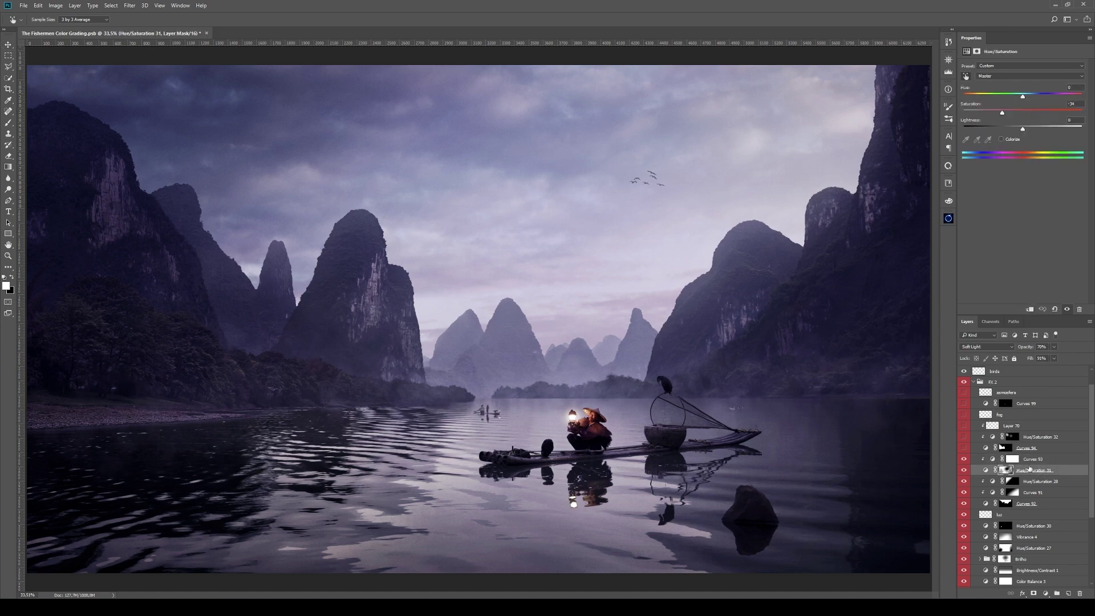
click(963, 471)
click(963, 471)
Step: Show Curves 94, and inspect its mask of the mountains on the left shore
alt+click(1004, 450)
key(v)
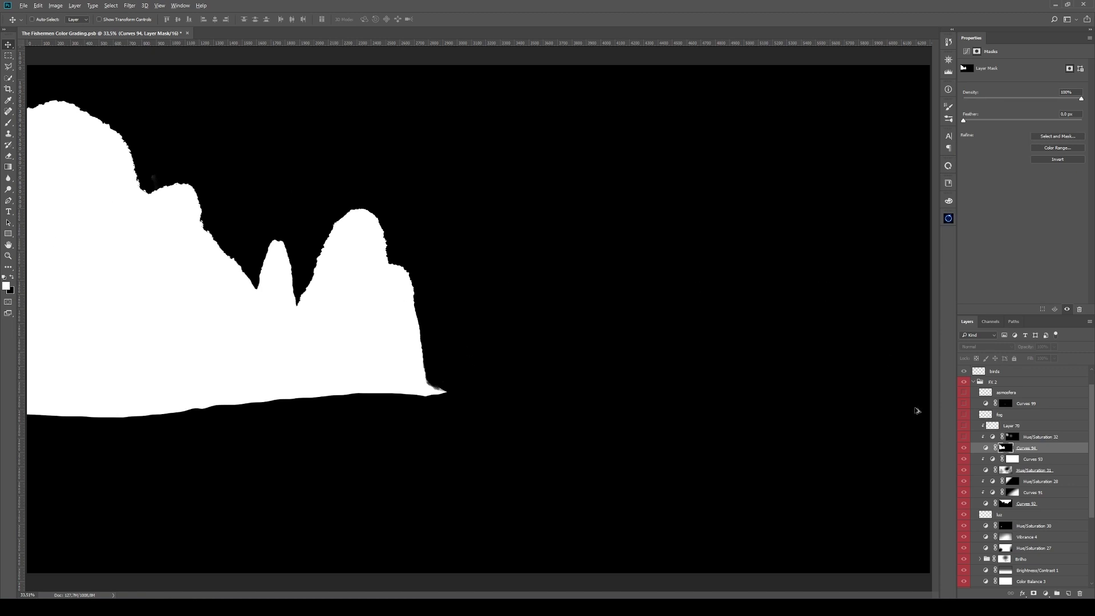
alt+click(1005, 449)
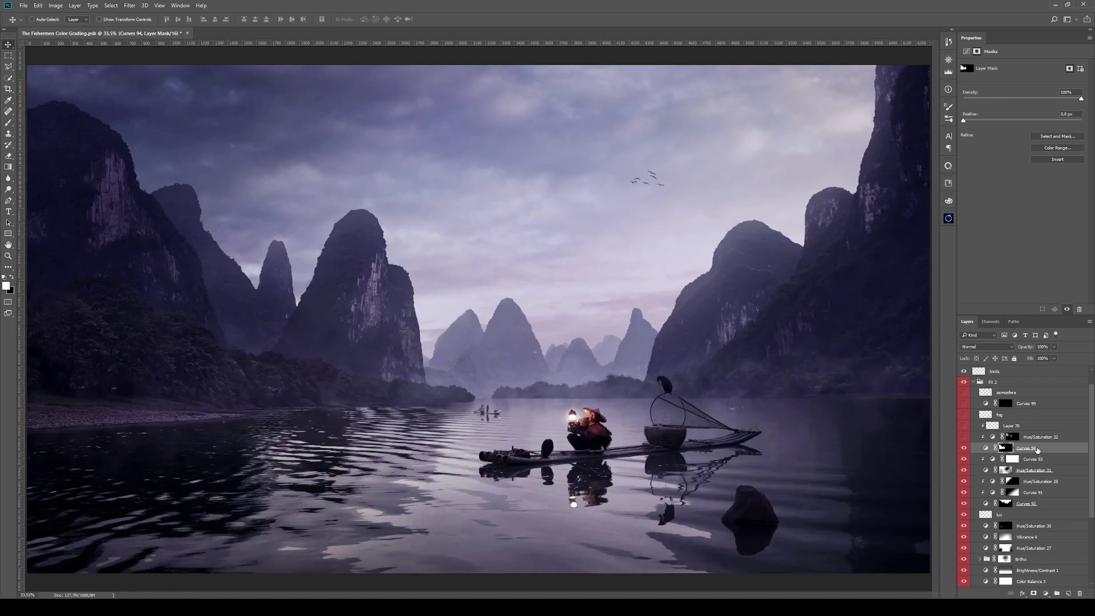
Step: Show Hue/Saturation 32, inspect its layer mask on the canvas, and open its adjustment settings
click(1012, 437)
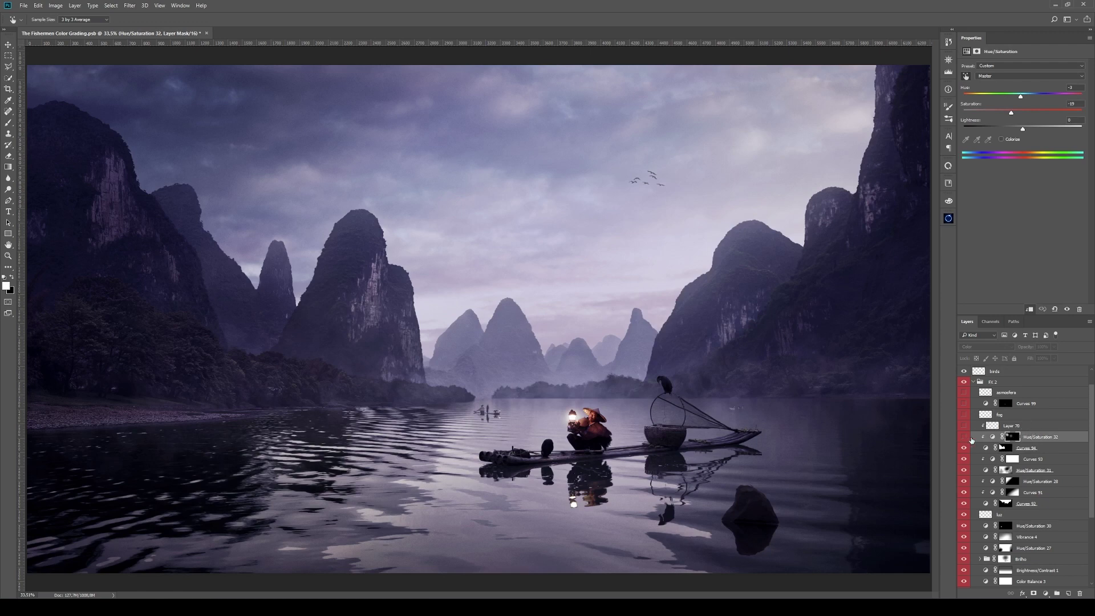
key(v)
alt+click(1012, 437)
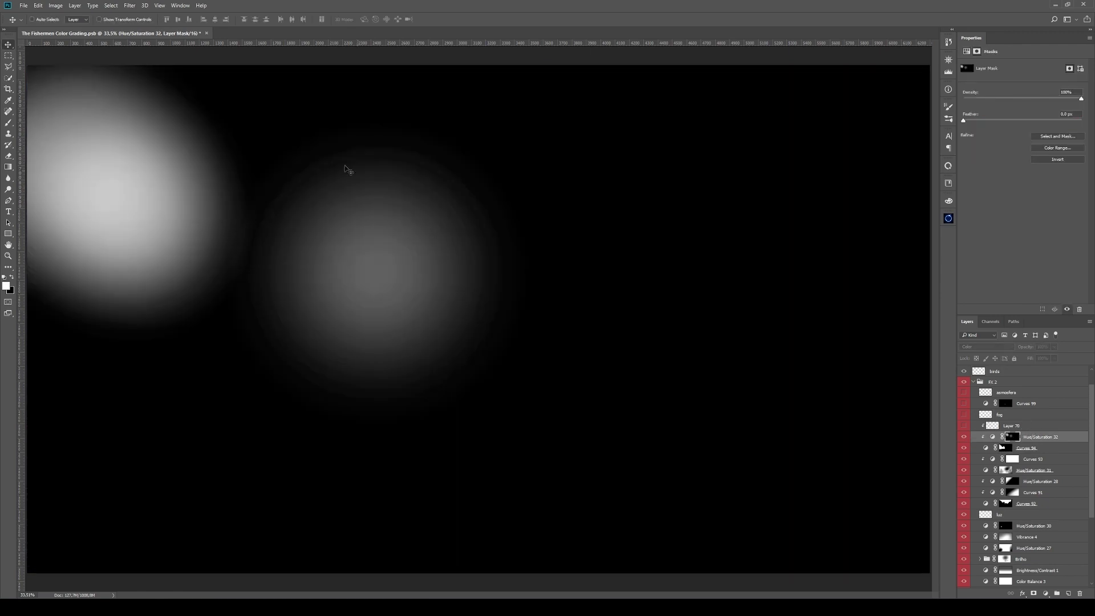
alt+click(1010, 437)
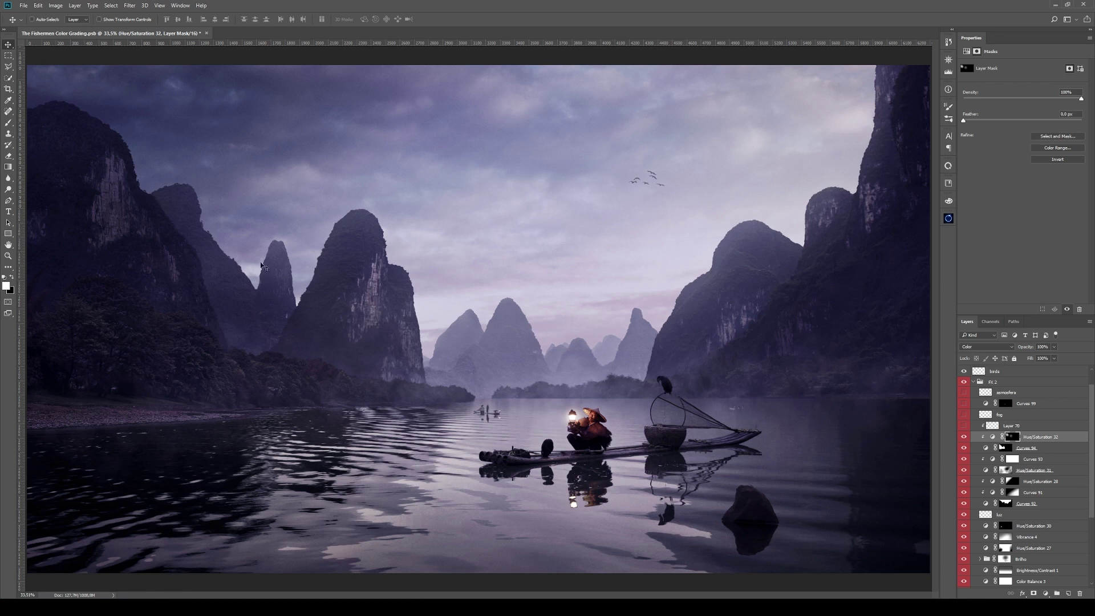
click(991, 437)
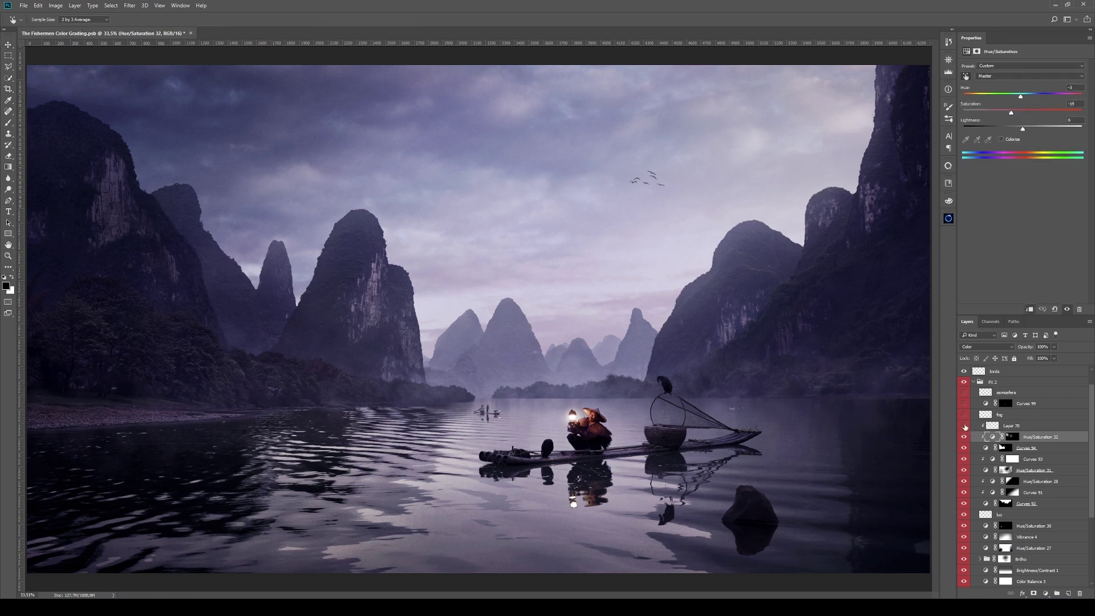
Step: Show and select Layer 70, and inspect the Curves 94 mask that limits it
click(964, 426)
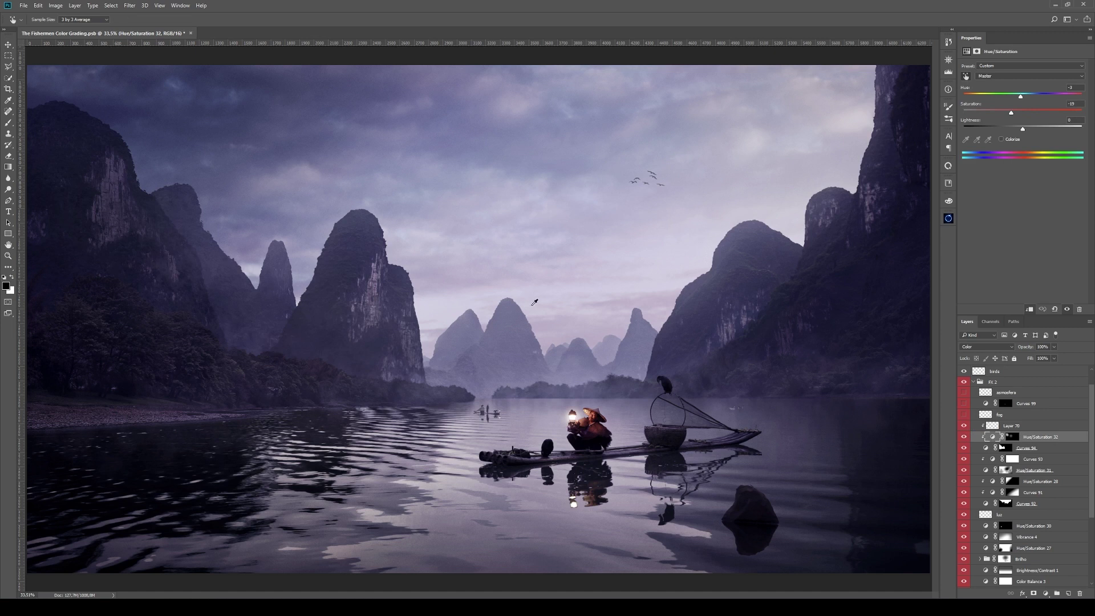
click(1037, 427)
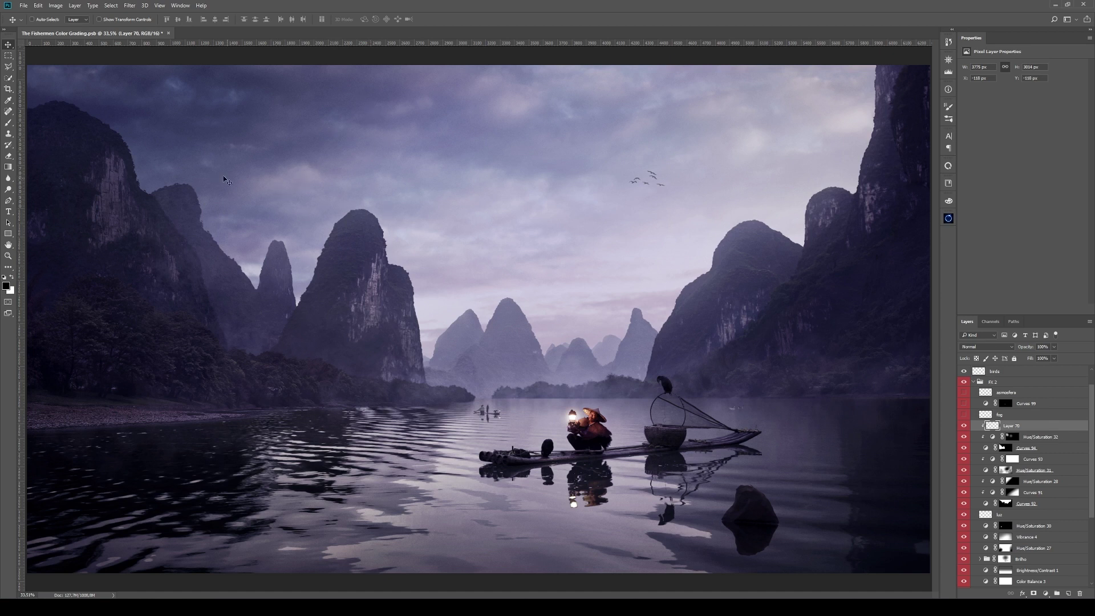
alt+click(1005, 448)
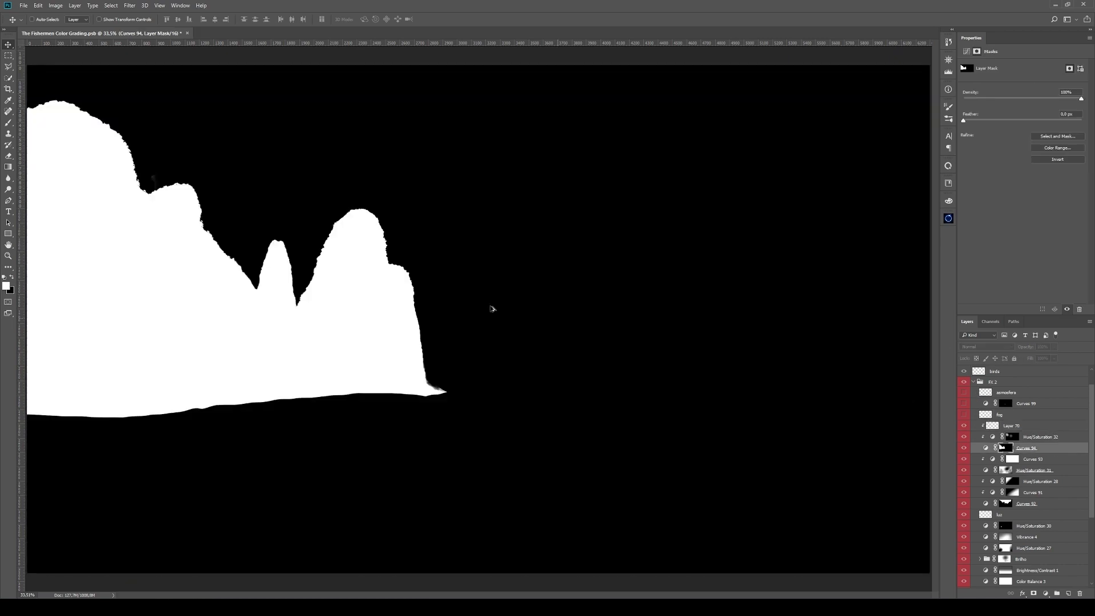
alt+click(1006, 449)
Step: Compare the mountains on the left shore with and without Layer 70
click(963, 426)
click(963, 427)
click(963, 427)
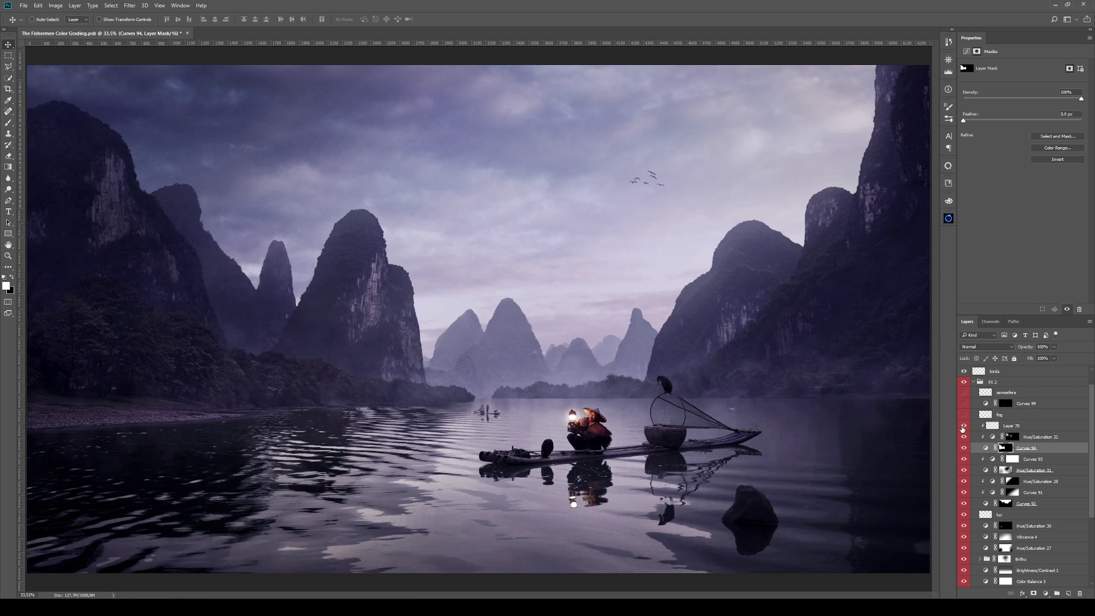
click(963, 427)
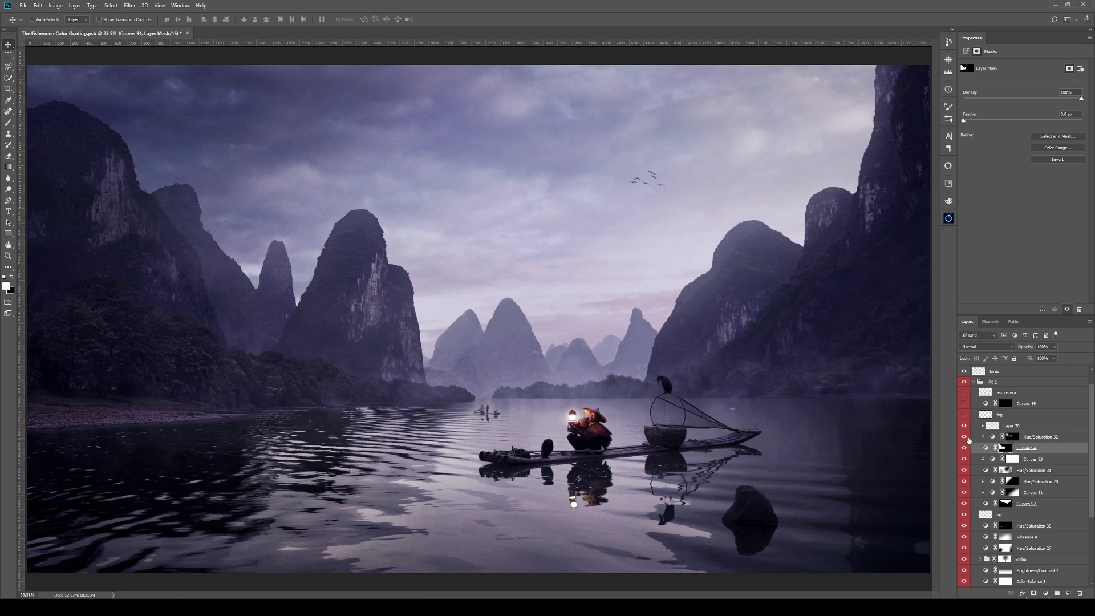
Step: Select the fog layer, show it, and compare the image with and without it
click(972, 414)
click(964, 415)
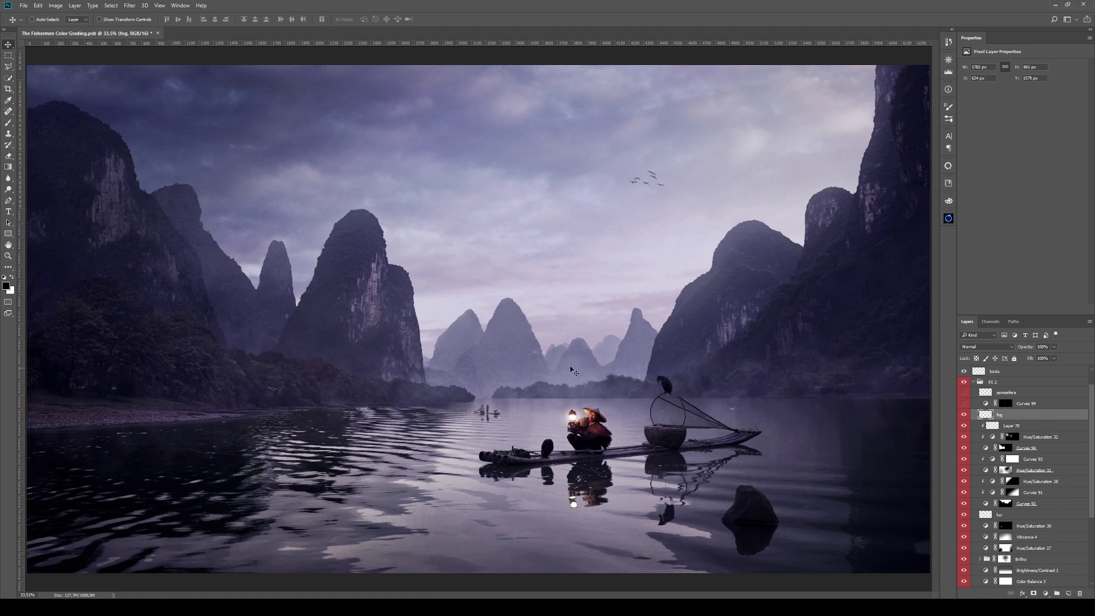
click(963, 415)
click(964, 416)
Step: Inspect the mask and curve of Curves 99, and show the layer, comparing the image with and without it
click(1005, 403)
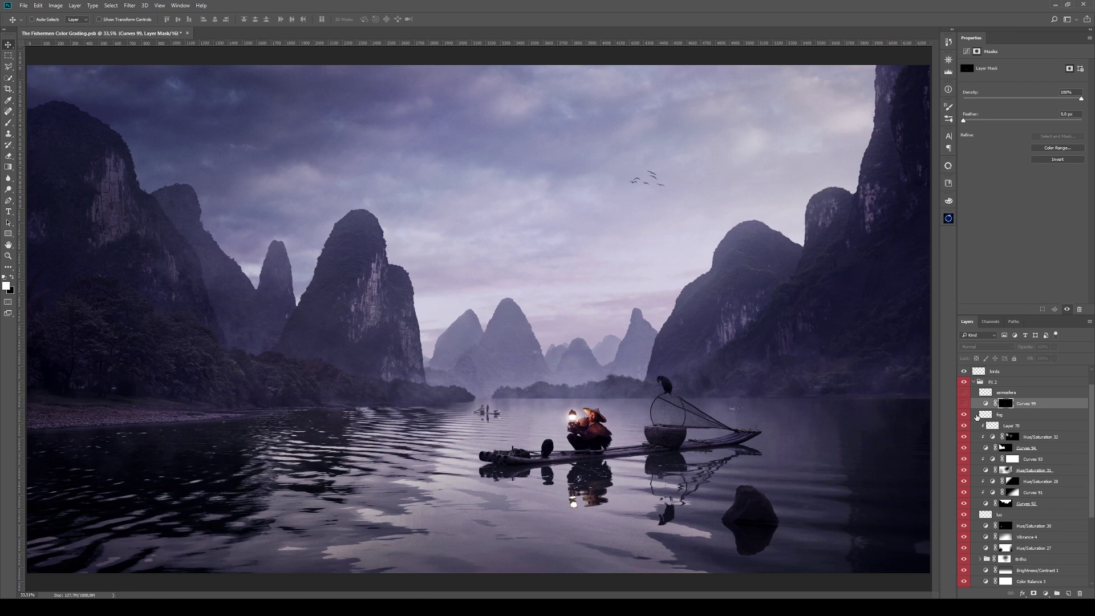
alt+click(1001, 404)
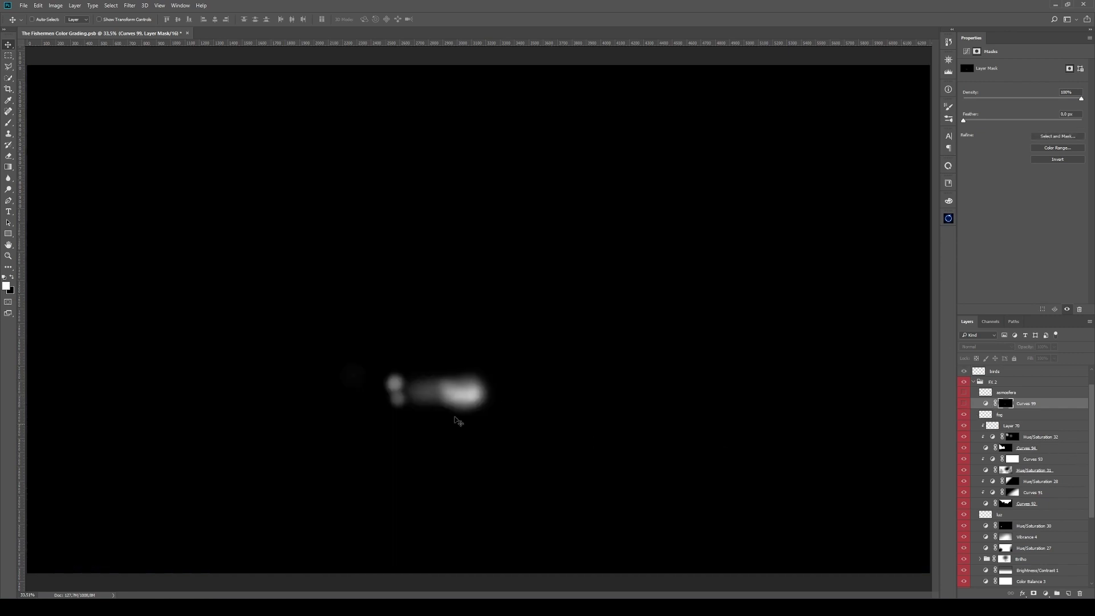
alt+click(1004, 406)
click(986, 403)
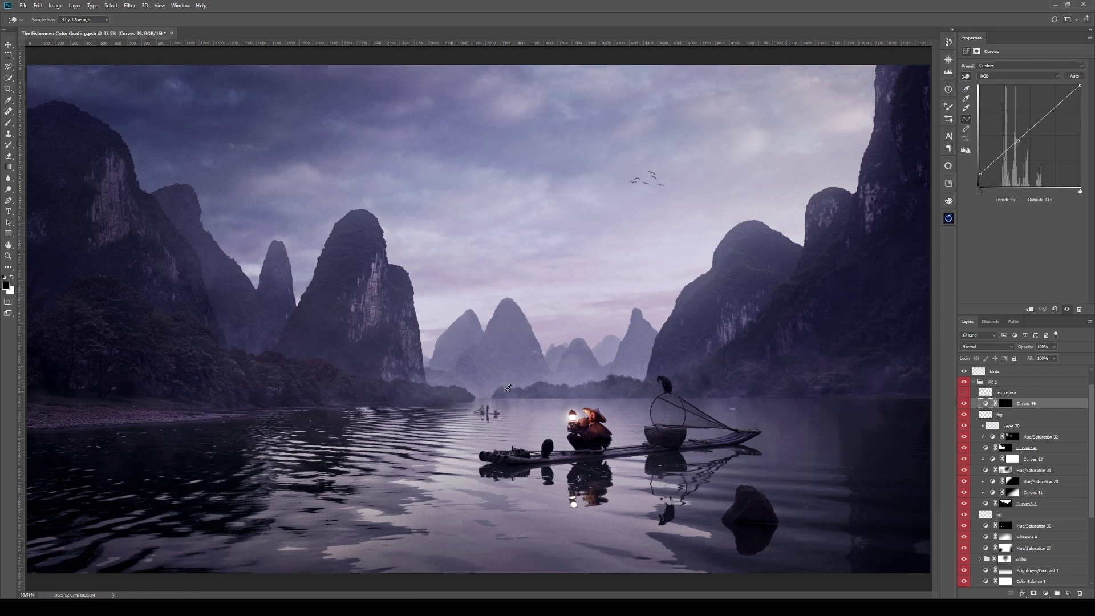
click(963, 404)
click(964, 403)
Step: Select the atmosfera layer above Curves 99 and show it
click(1008, 393)
key(v)
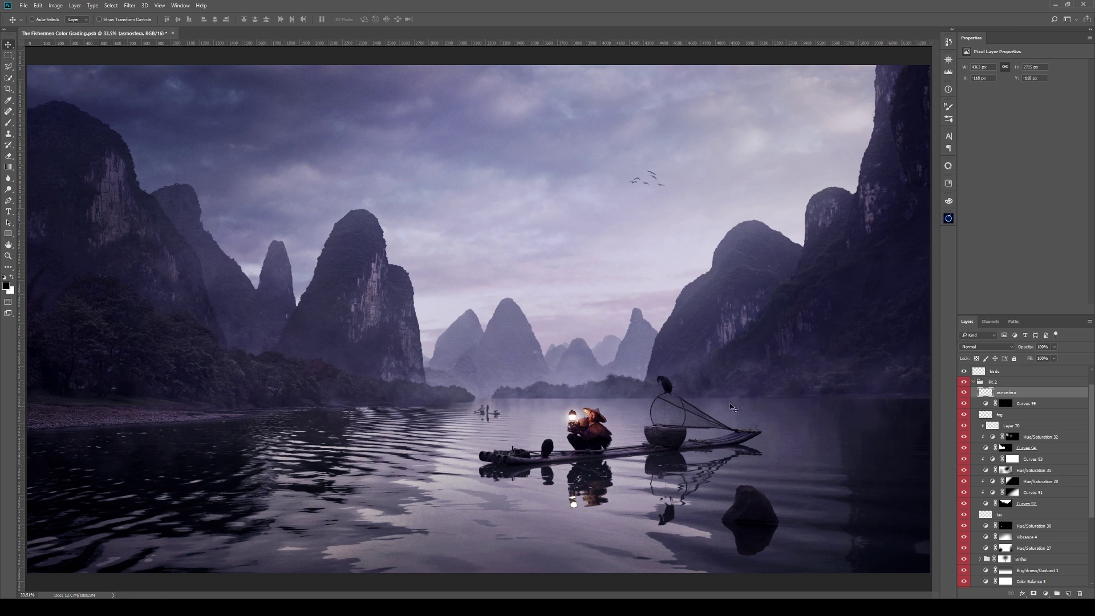
Step: Collapse the FX 2 group, and compare the image with and without the whole group
scroll(967, 409, up, 1)
click(972, 404)
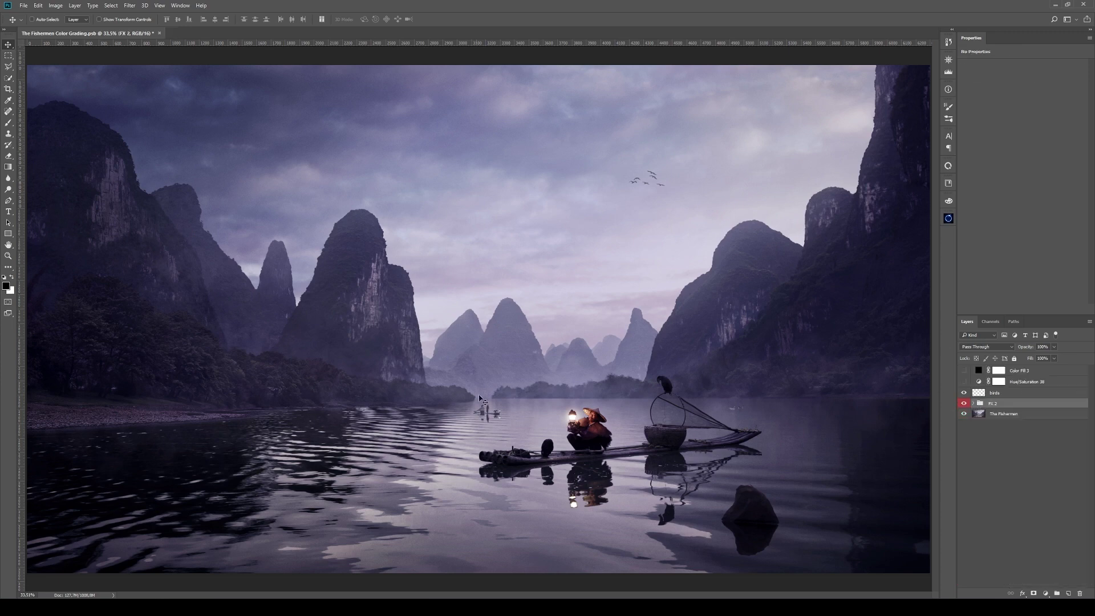
click(964, 403)
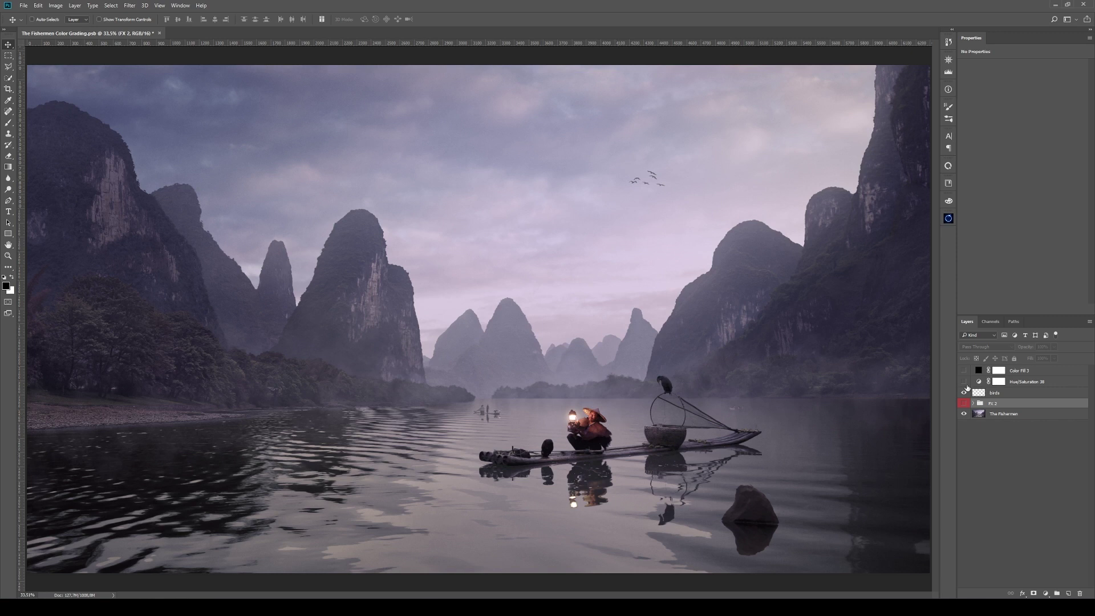
click(965, 404)
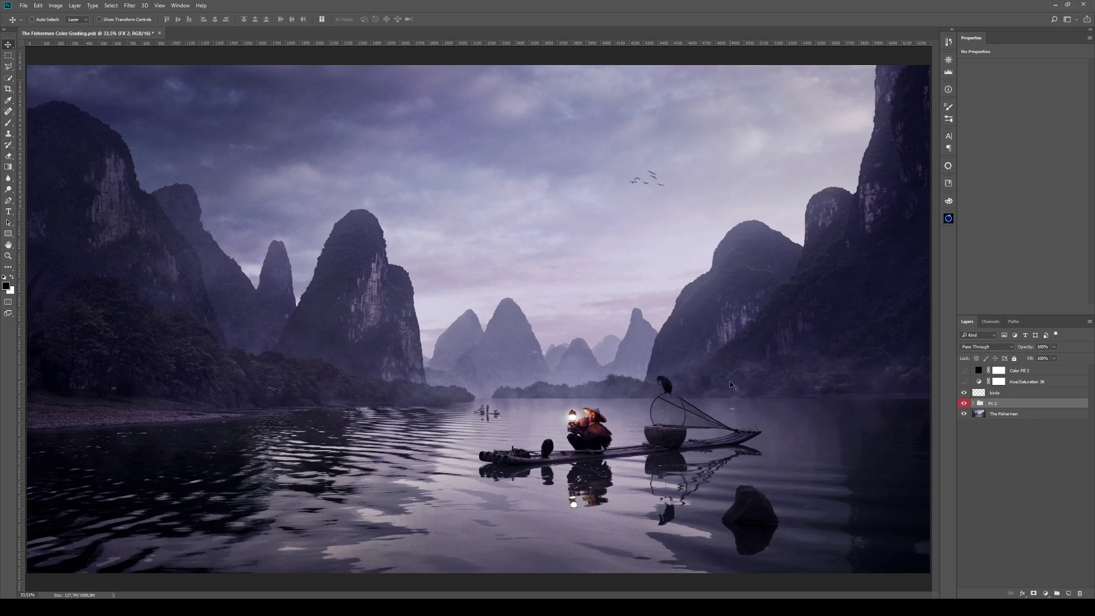
Step: Expand the FX 2 group, review its layer stack down to the base layer, and collapse the group again
click(973, 403)
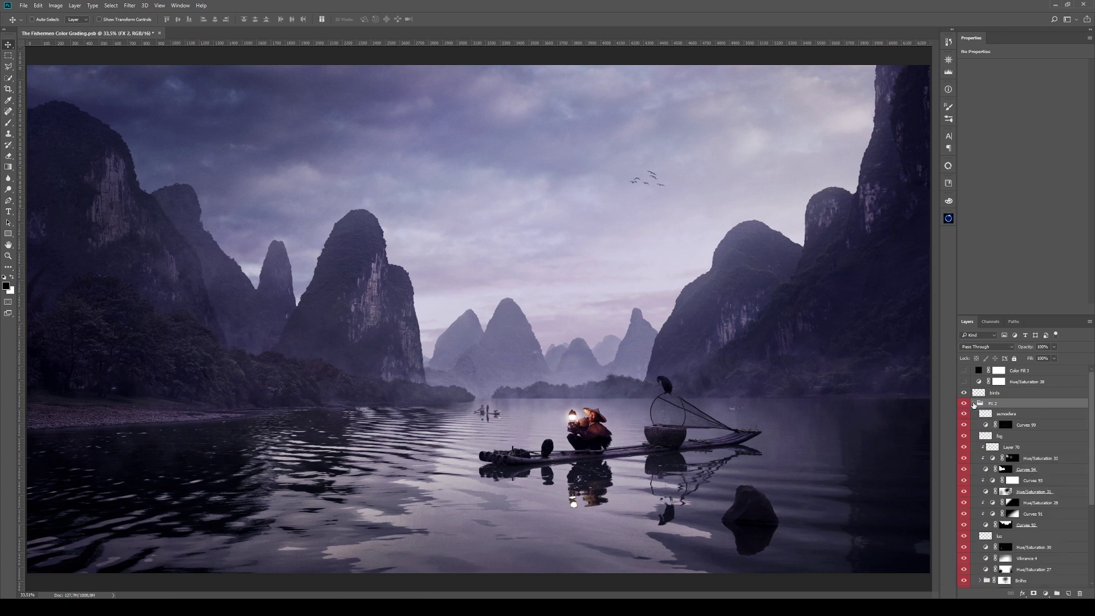
drag(1092, 472, 1093, 553)
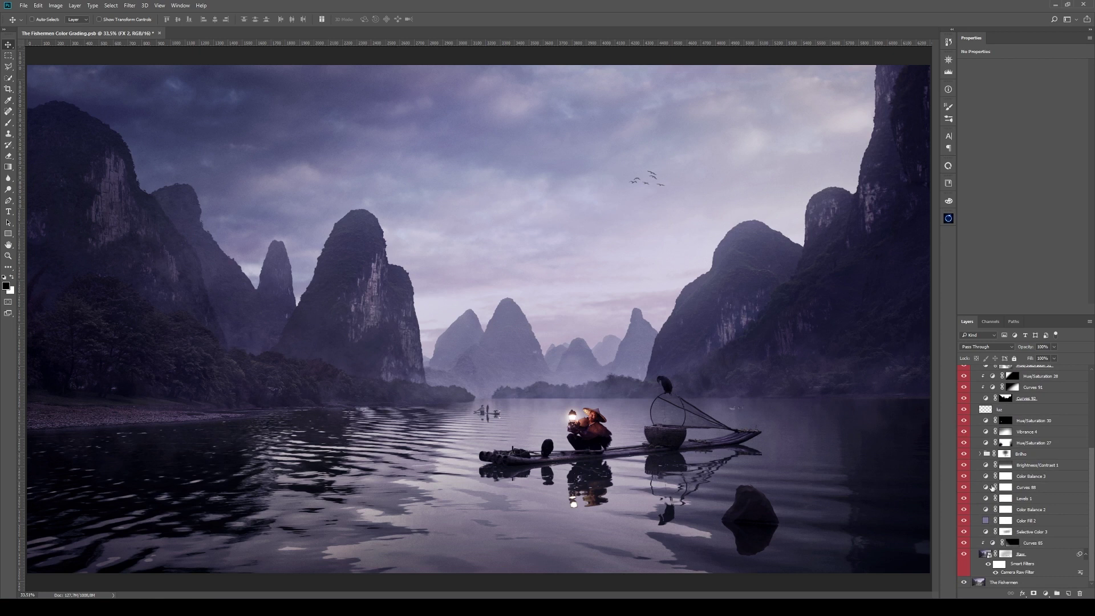
scroll(1053, 481, up, 5)
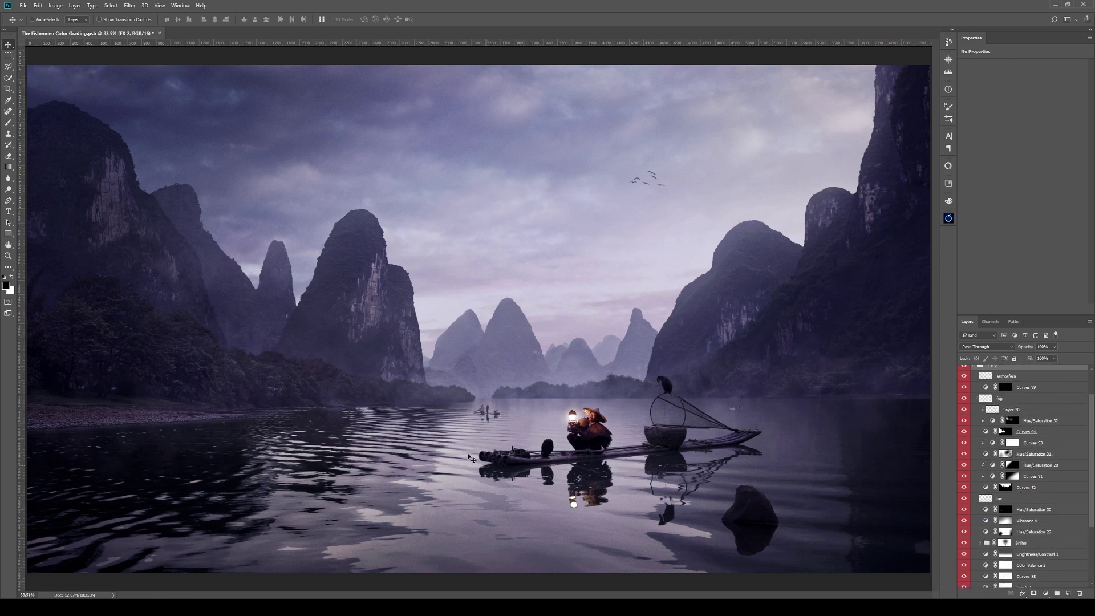
scroll(999, 440, up, 2)
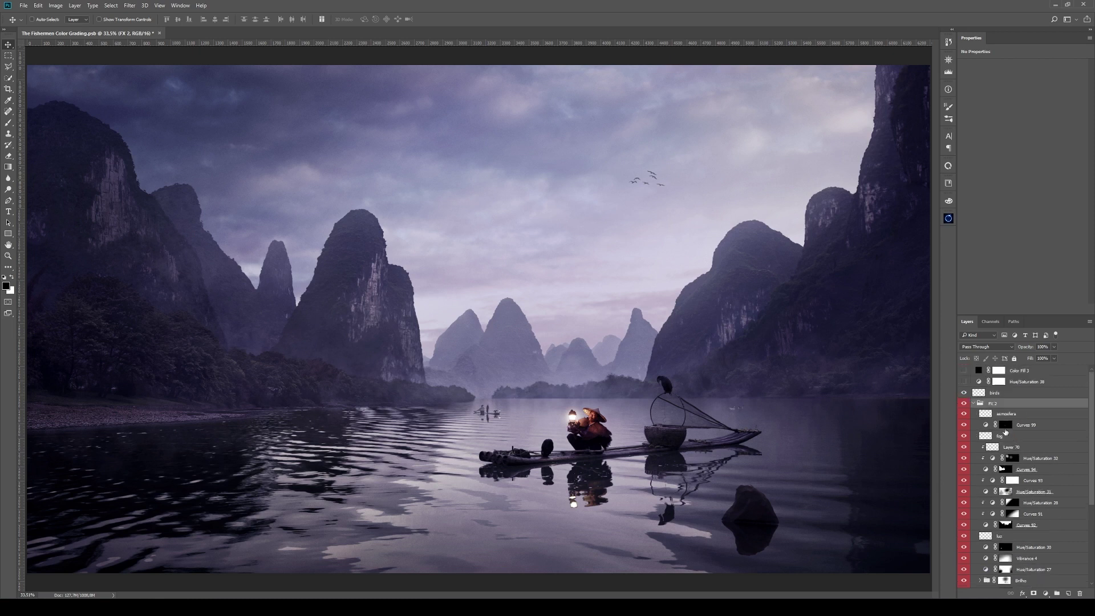
click(974, 404)
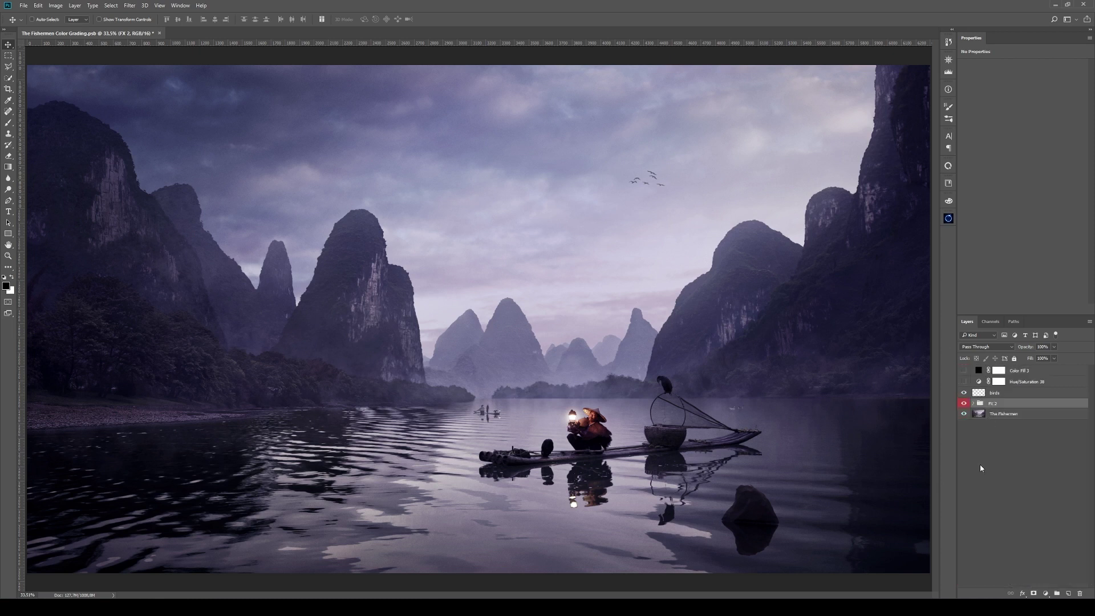